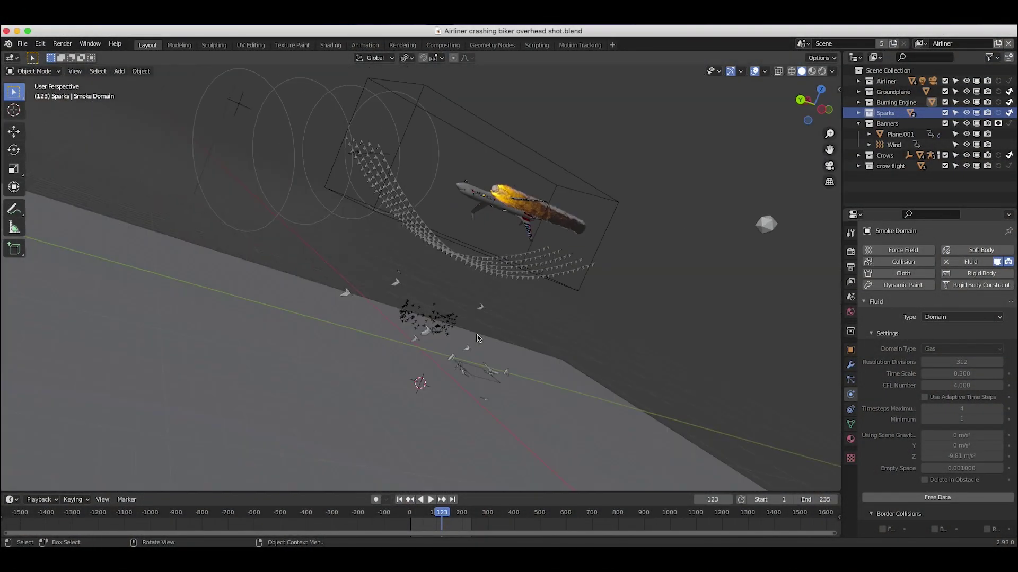
Step: Look over the scene outside the camera view, selecting the camera, the bird particle plane and the airliner to inspect each
{"action": "scroll", "coordinate": [478, 338], "scroll_direction": "left", "scroll_amount": 10}
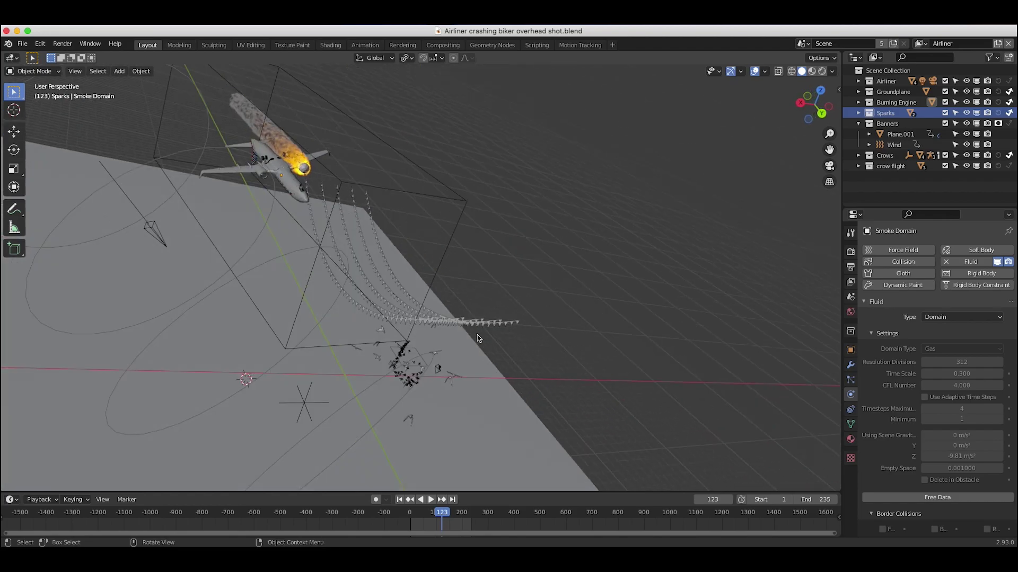
{"action": "scroll", "coordinate": [478, 338], "scroll_direction": "down", "scroll_amount": 5}
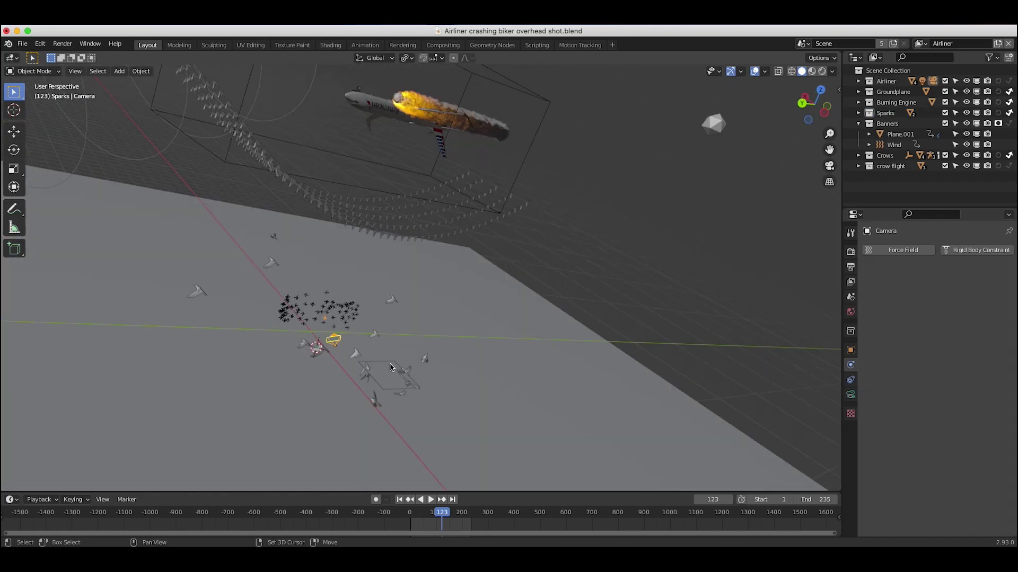
{"action": "scroll", "coordinate": [403, 373], "scroll_direction": "left", "scroll_amount": 5, "text": "shift"}
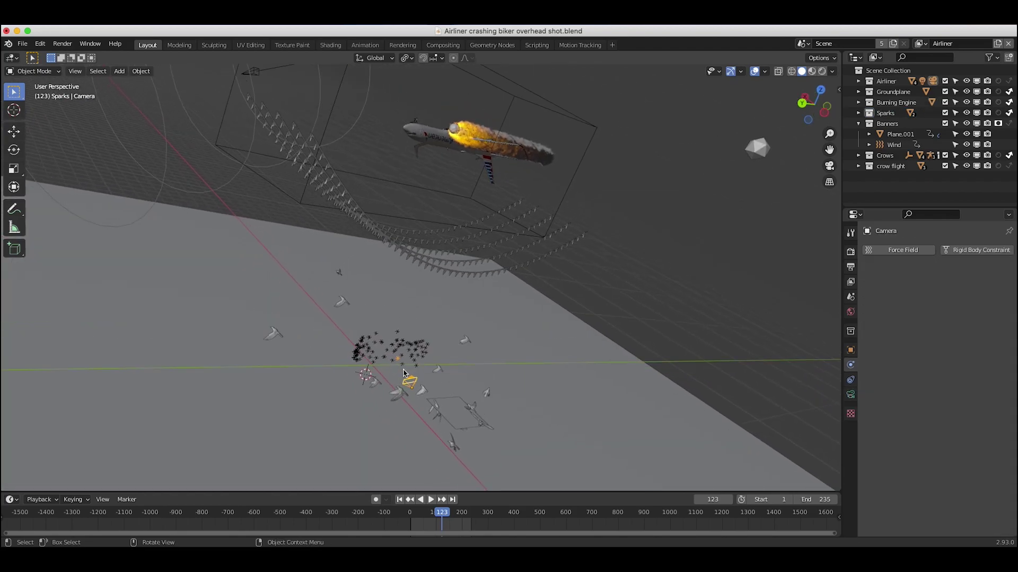
{"action": "scroll", "coordinate": [407, 379], "scroll_direction": "left", "scroll_amount": 5}
{"action": "left_click", "coordinate": [424, 390]}
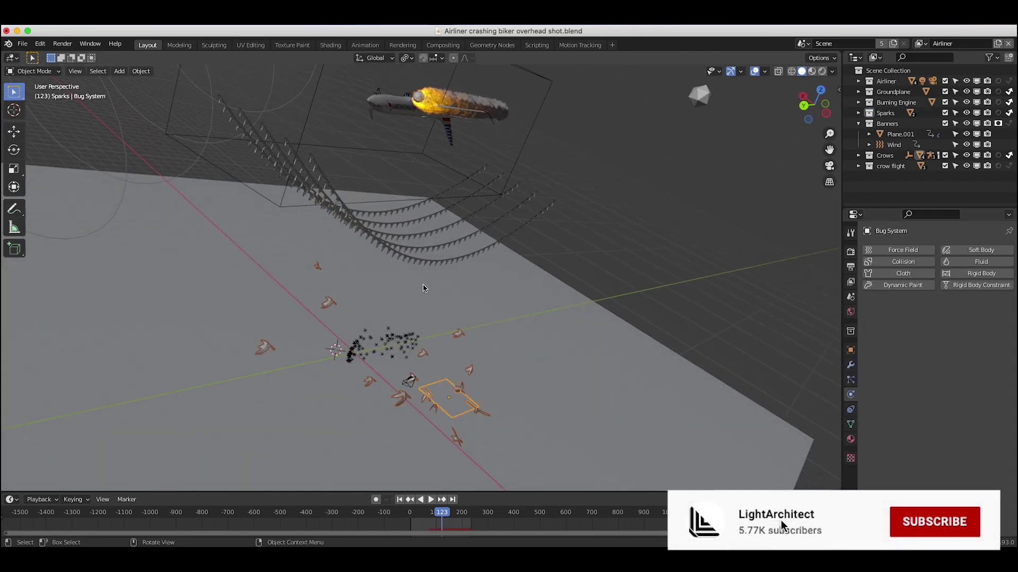
{"action": "middle_click_drag", "start_coordinate": [382, 339], "coordinate": [460, 132]}
{"action": "left_click", "coordinate": [435, 247]}
{"action": "left_click", "coordinate": [456, 126]}
{"action": "middle_click_drag", "start_coordinate": [303, 133], "coordinate": [382, 247]}
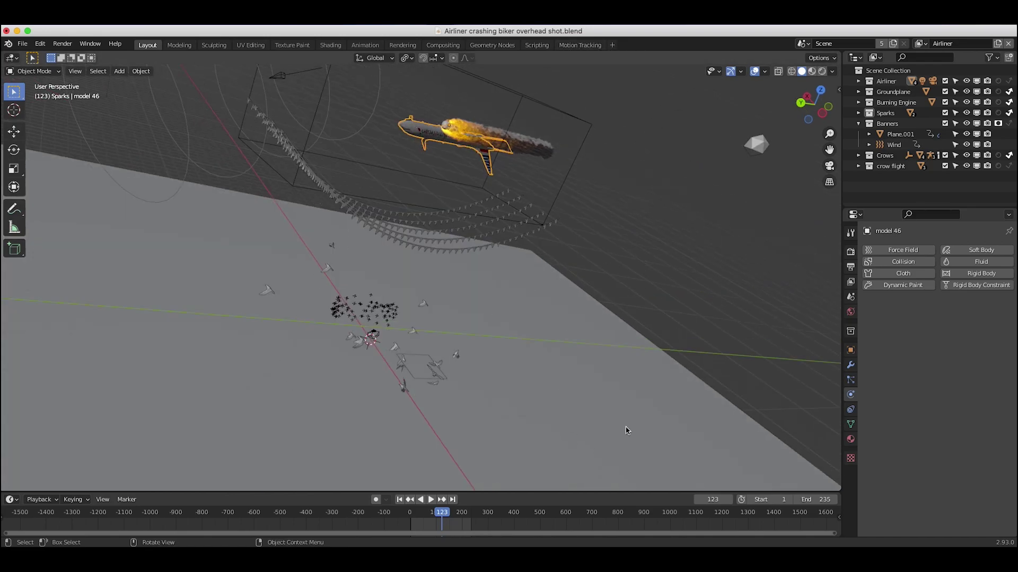
Step: Switch to the motion tracking workspace, select all tracking markers on the biker clip and go to frame 18
{"action": "left_click", "coordinate": [581, 46]}
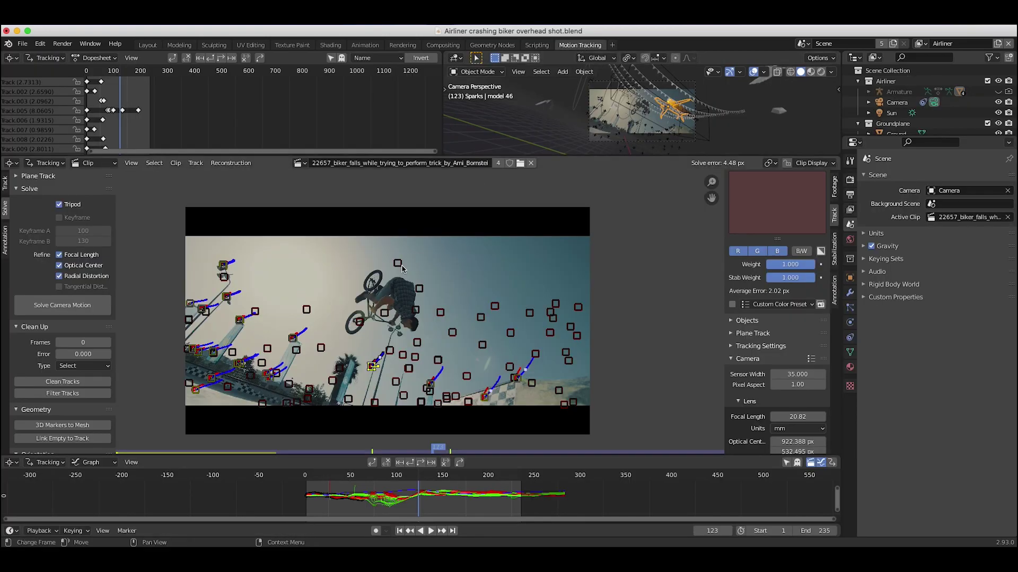
{"action": "scroll", "coordinate": [319, 352], "scroll_direction": "down", "scroll_amount": 1}
{"action": "key", "text": "b"}
{"action": "left_click_drag", "start_coordinate": [606, 208], "coordinate": [144, 449]}
{"action": "left_click", "coordinate": [320, 452]}
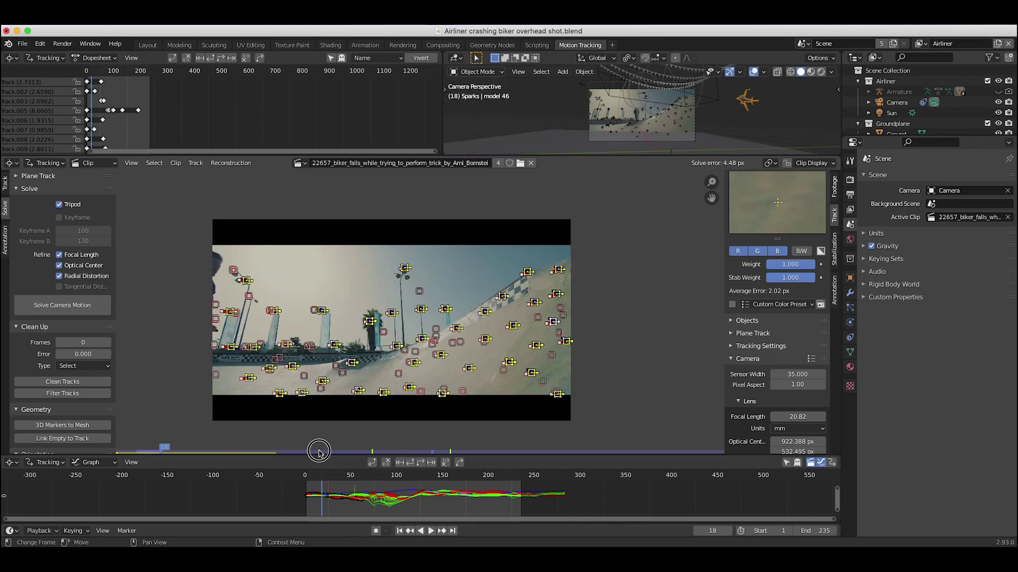
Step: Play the tracked biker footage to review how the markers follow it, then go to frame 74
{"action": "key", "text": "space"}
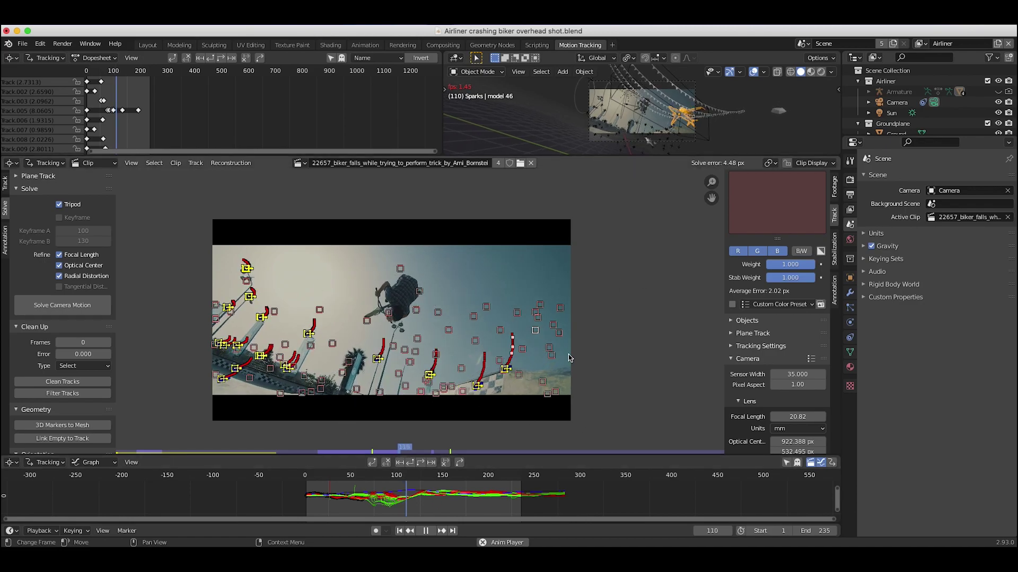
{"action": "key", "text": "space"}
{"action": "left_click", "coordinate": [373, 475]}
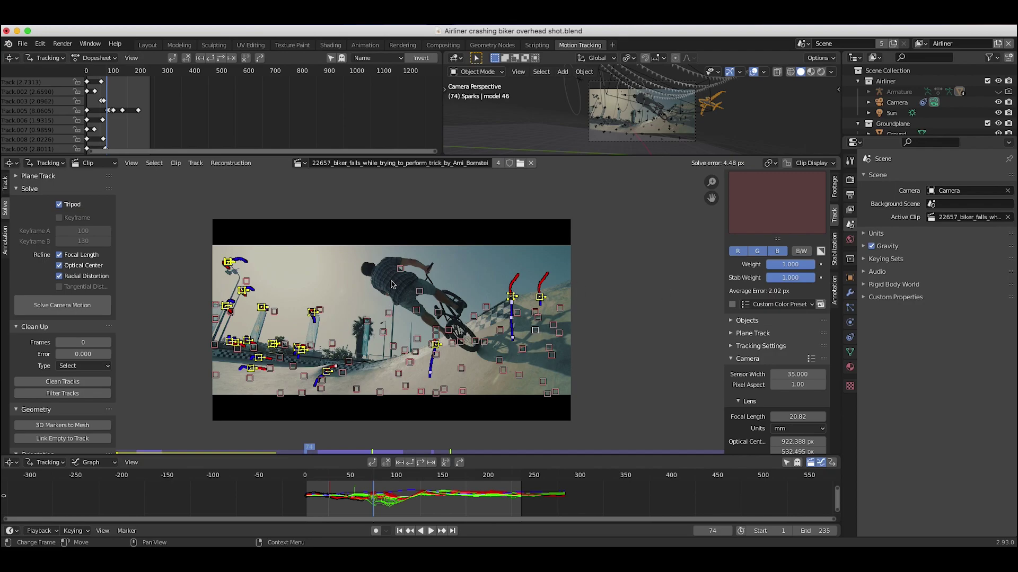
{"action": "scroll", "coordinate": [320, 331], "scroll_direction": "up", "scroll_amount": 1}
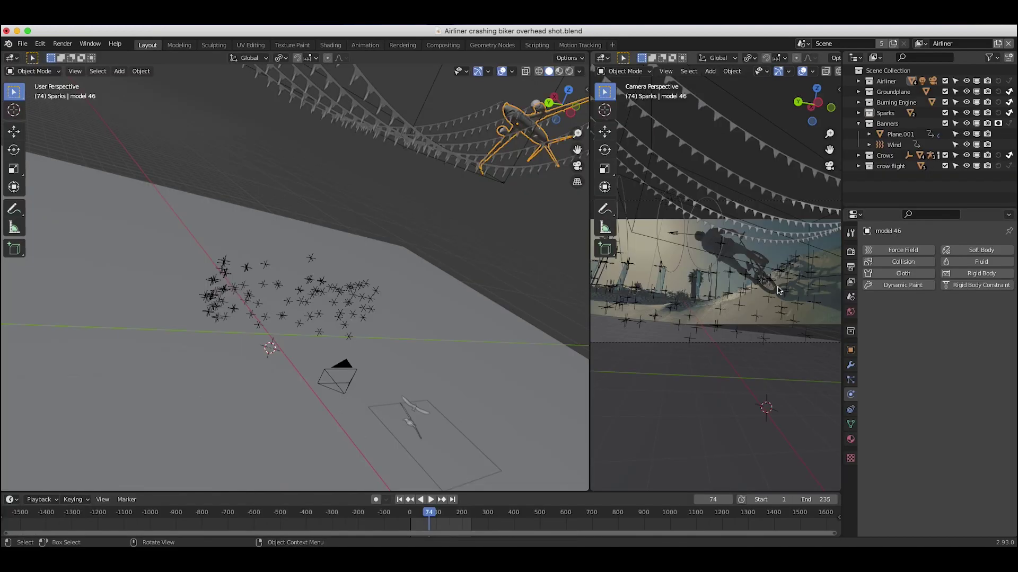
Step: Return to the layout workspace, select the tracked camera and play its motion alongside the camera view
{"action": "left_click", "coordinate": [147, 44]}
{"action": "left_click", "coordinate": [335, 369]}
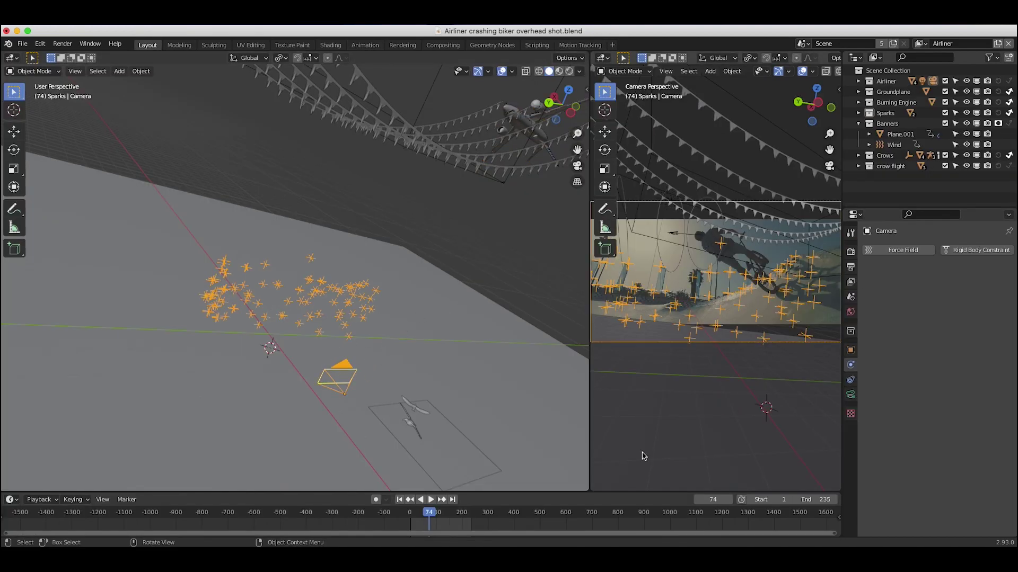
{"action": "key", "text": "space"}
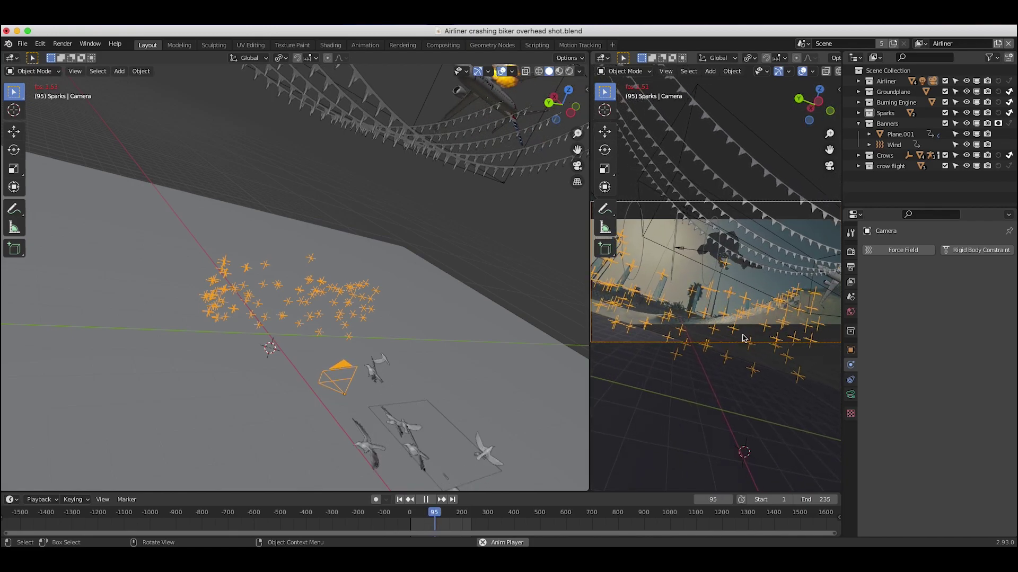
{"action": "key", "text": "space"}
{"action": "middle_click_drag", "start_coordinate": [213, 161], "coordinate": [452, 219]}
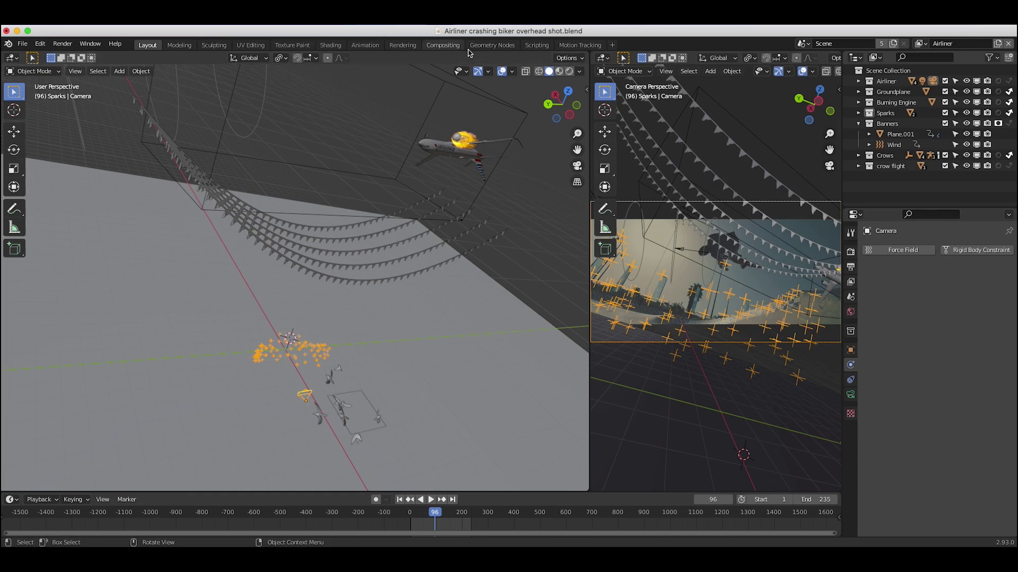
Step: Examine the Airliner view layer's collections, including the contents of the Airliner collection and the indirect-only and holdout settings
{"action": "left_click", "coordinate": [921, 44]}
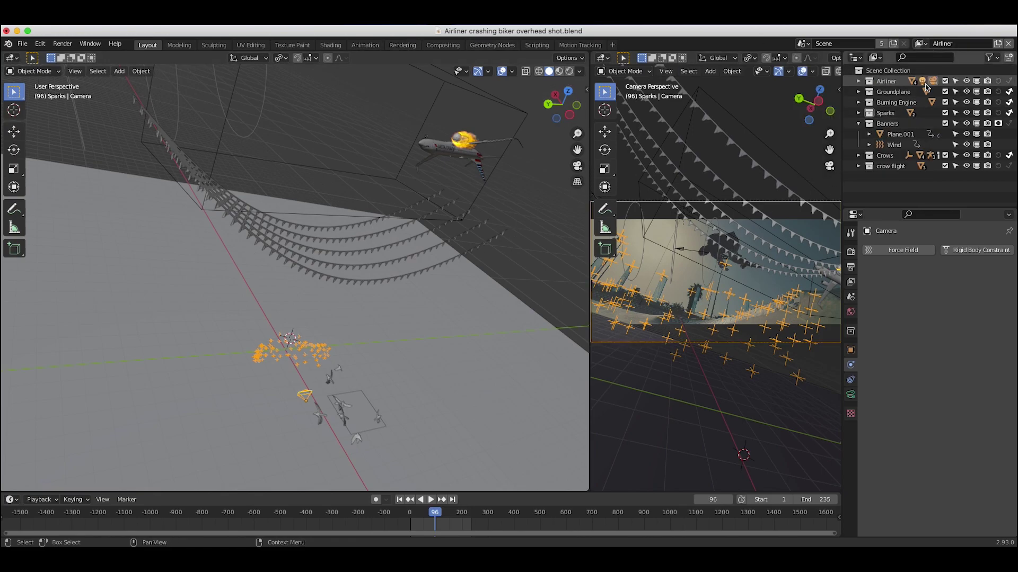
{"action": "left_click", "coordinate": [878, 83]}
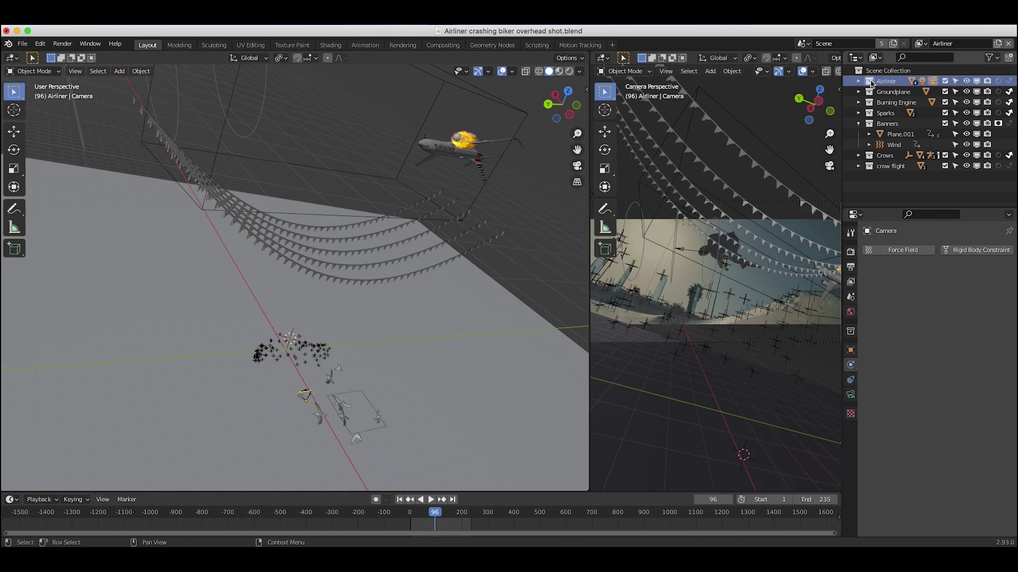
{"action": "left_click", "coordinate": [860, 82]}
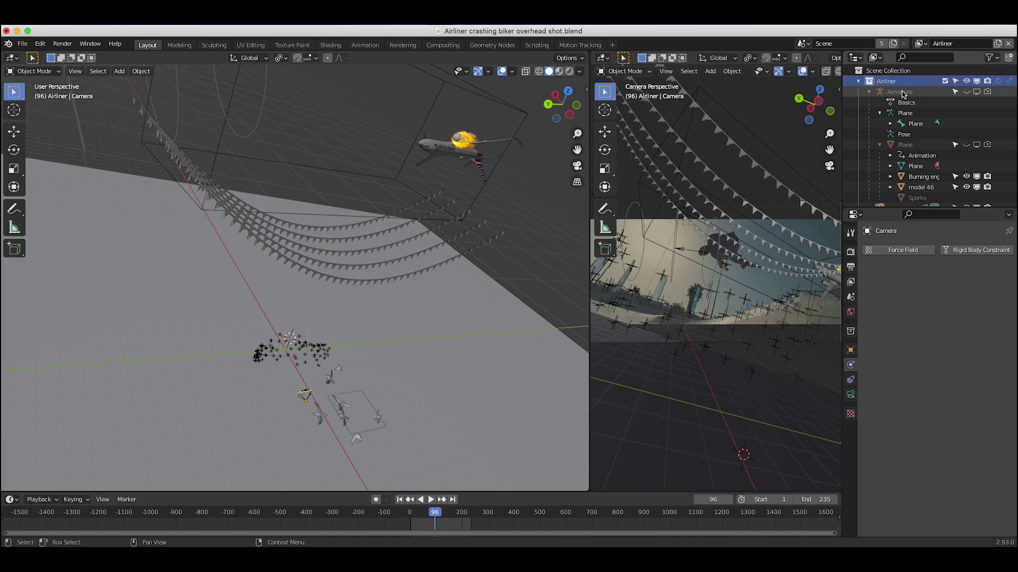
{"action": "left_click", "coordinate": [859, 83]}
{"action": "left_click", "coordinate": [449, 149]}
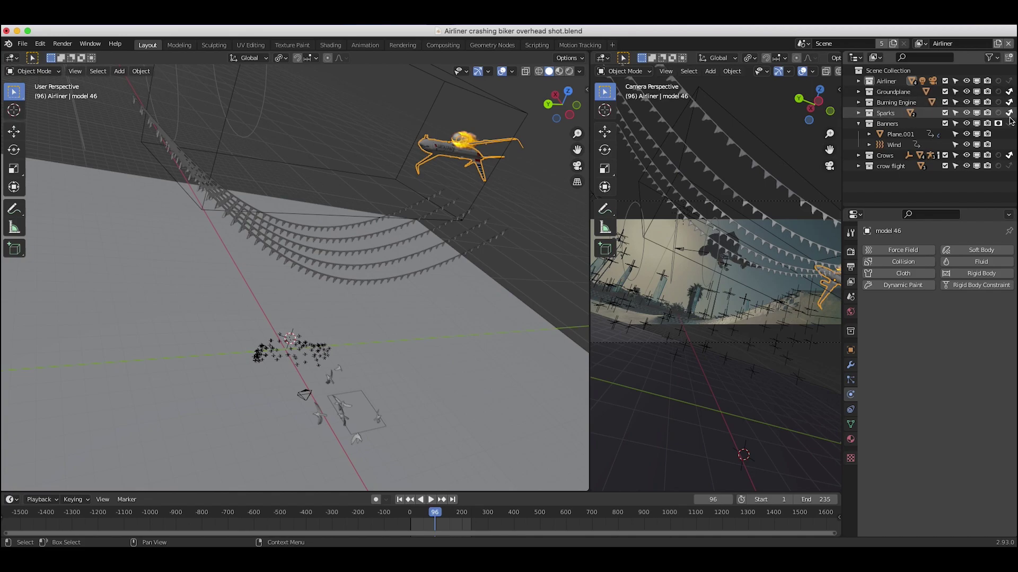
{"action": "left_click", "coordinate": [886, 124]}
{"action": "left_click", "coordinate": [1010, 95]}
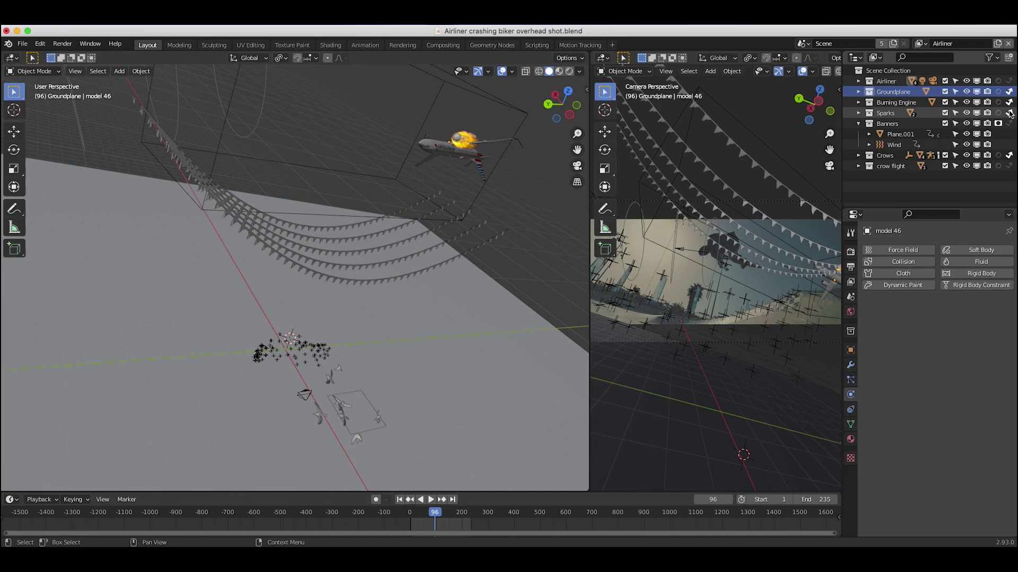
{"action": "left_click", "coordinate": [887, 82]}
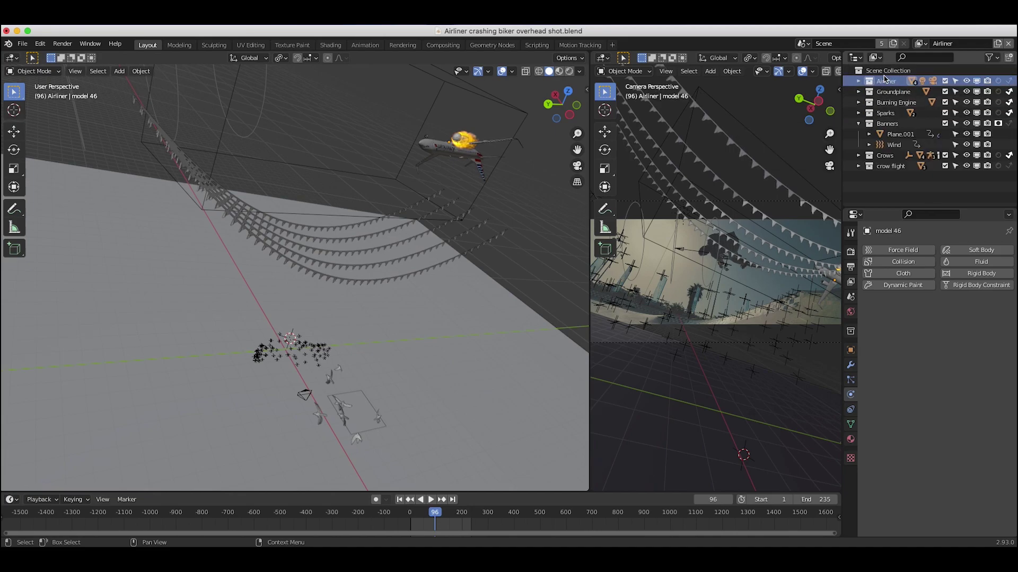
Step: Widen the camera viewport and play the airliner shot from frame 96
{"action": "left_click_drag", "start_coordinate": [589, 297], "coordinate": [379, 313]}
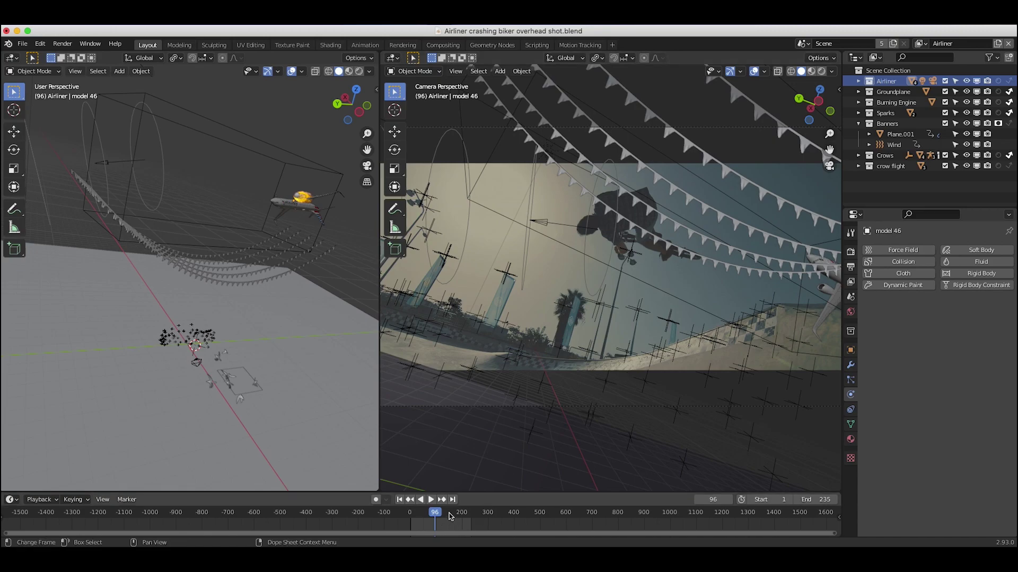
{"action": "key", "text": "space"}
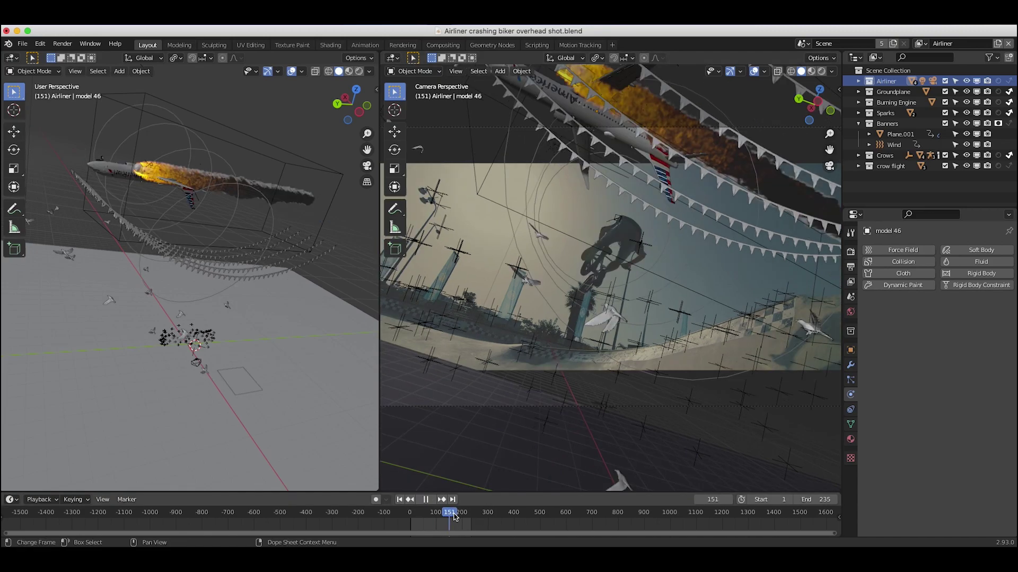
{"action": "key", "text": "Escape"}
Step: Preview frame 126 with rendered shading in the camera view and check the Banners collection's holdout setting
{"action": "left_click", "coordinate": [443, 517]}
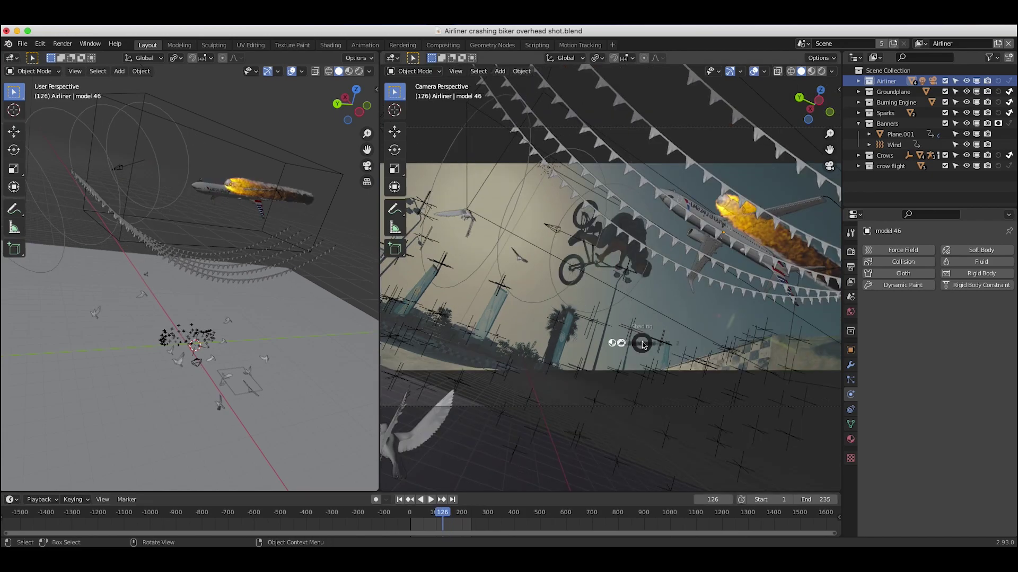
{"action": "key", "text": "z"}
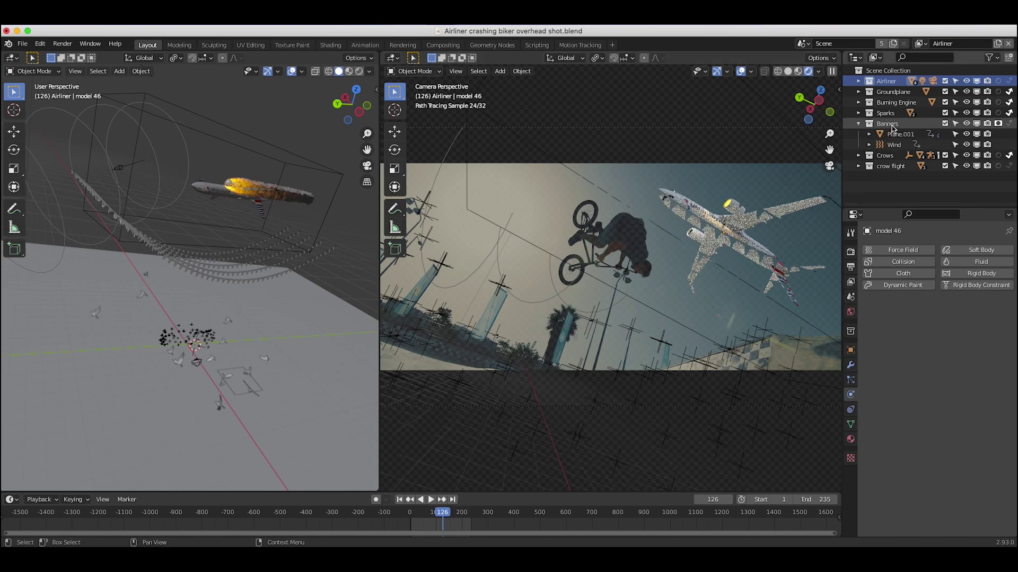
{"action": "left_click", "coordinate": [998, 124]}
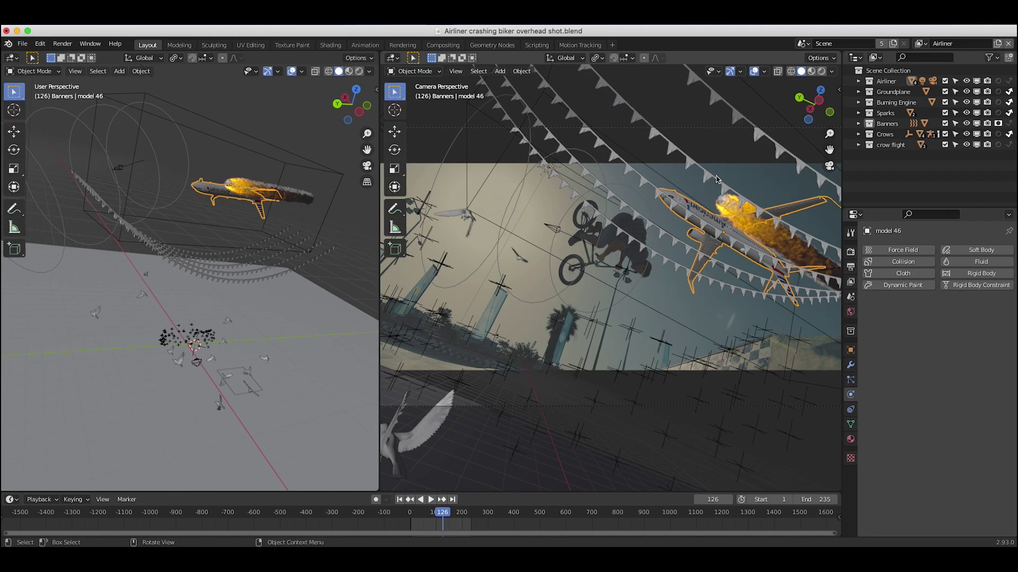
Step: Select the Sun light above the biker, enlarge the camera view and show the world properties
{"action": "left_click", "coordinate": [555, 172]}
{"action": "left_click", "coordinate": [559, 171]}
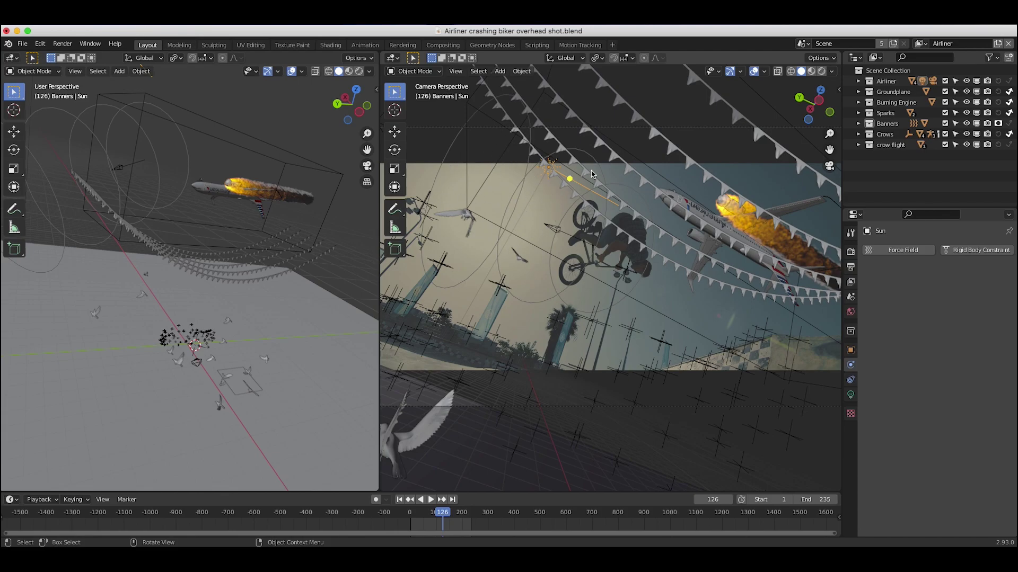
{"action": "key", "text": "ctrl+space"}
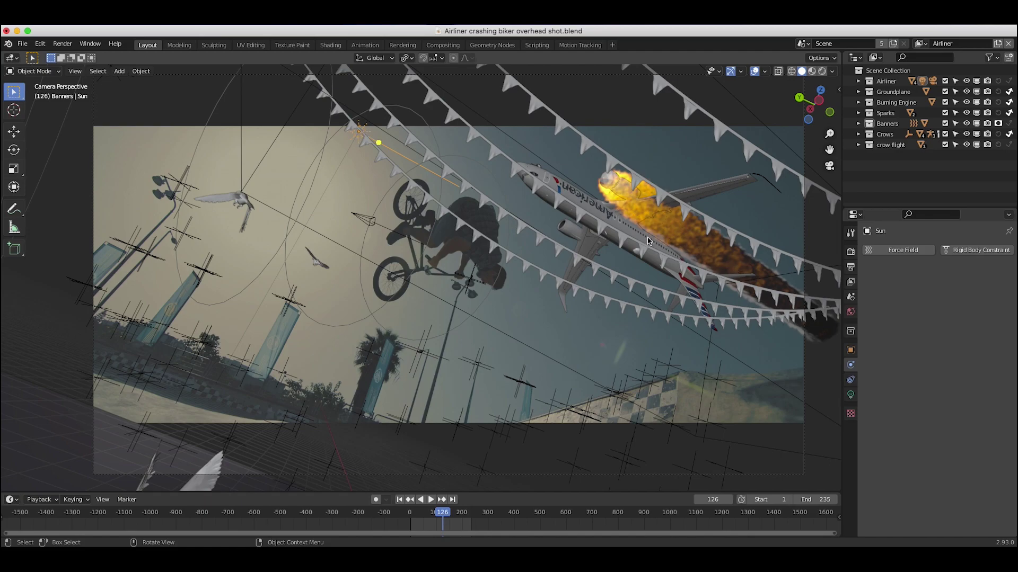
{"action": "left_click", "coordinate": [850, 311]}
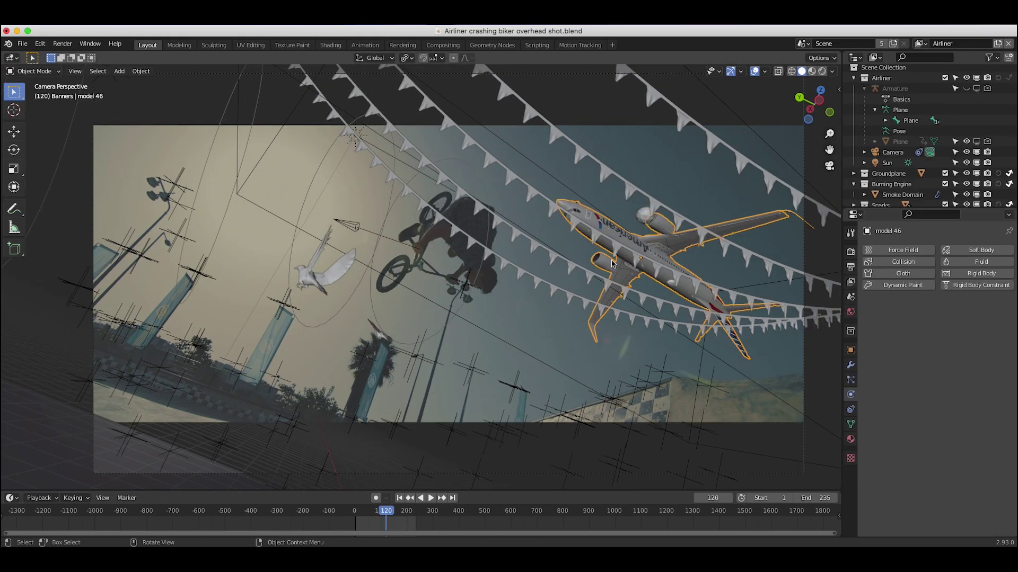
Step: Play back the airliner's animation in the camera view, then make Burning Engine the active view layer
{"action": "key", "text": "shift+ctrl+space"}
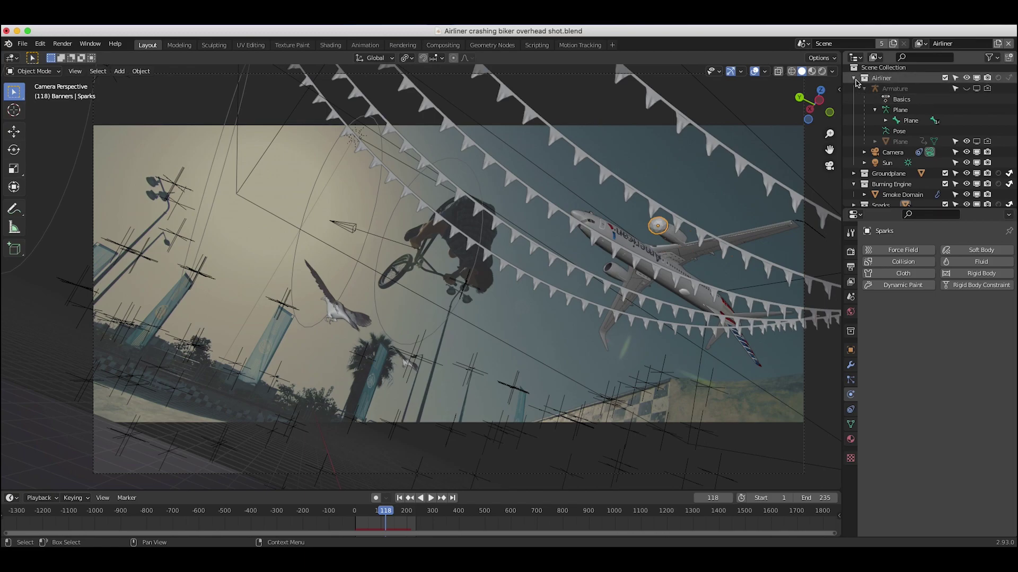
{"action": "left_click", "coordinate": [855, 79]}
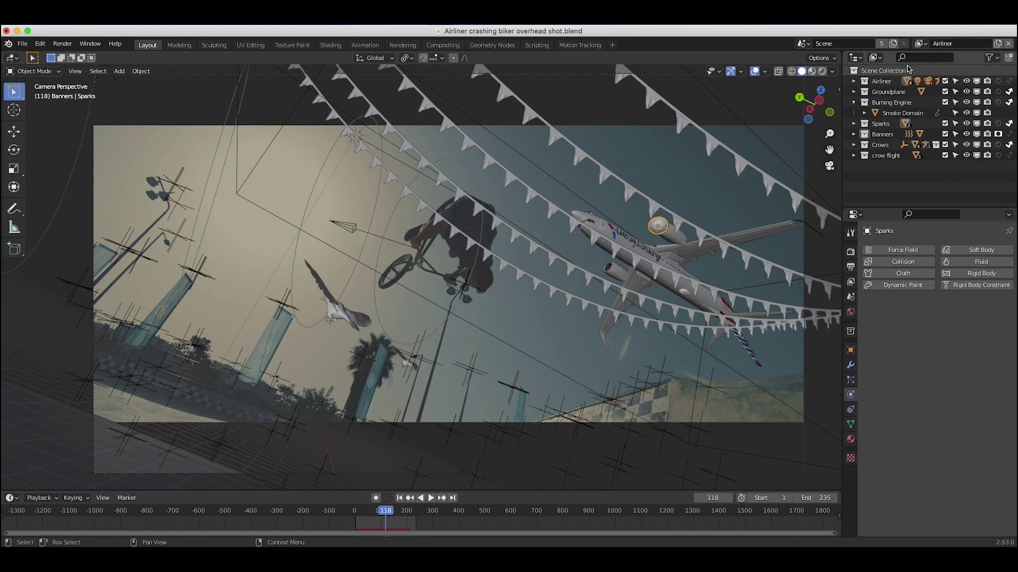
{"action": "left_click", "coordinate": [922, 43]}
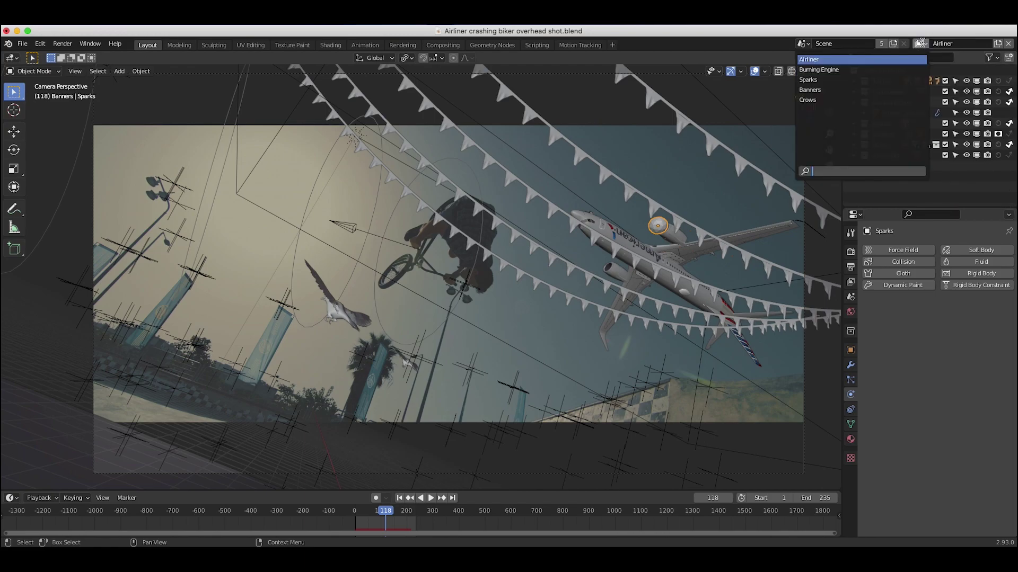
{"action": "left_click", "coordinate": [834, 75]}
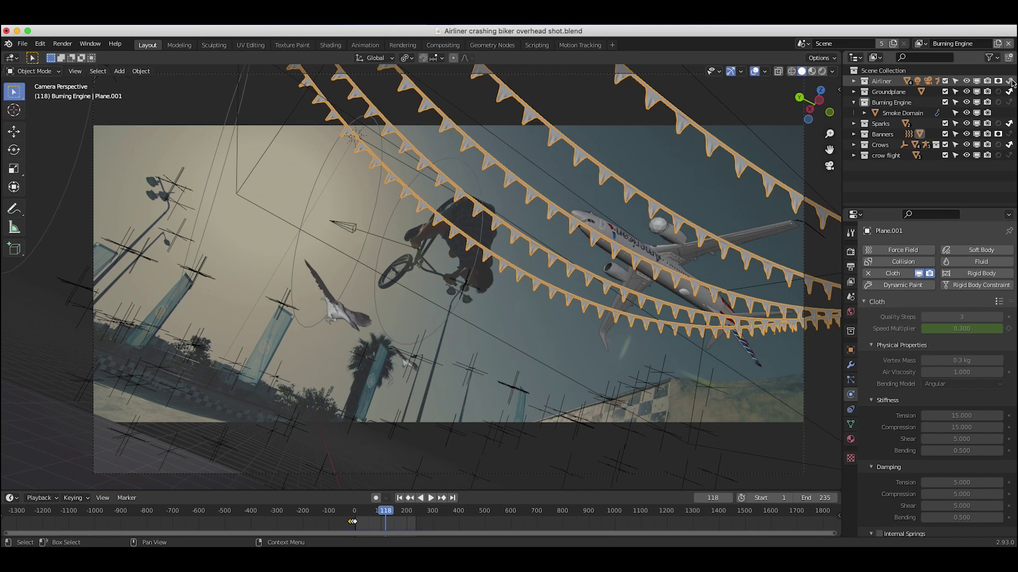
Step: Enable the Smoke Domain's fluid simulation for both the viewport and the render
{"action": "left_click", "coordinate": [899, 104]}
{"action": "left_click", "coordinate": [901, 113]}
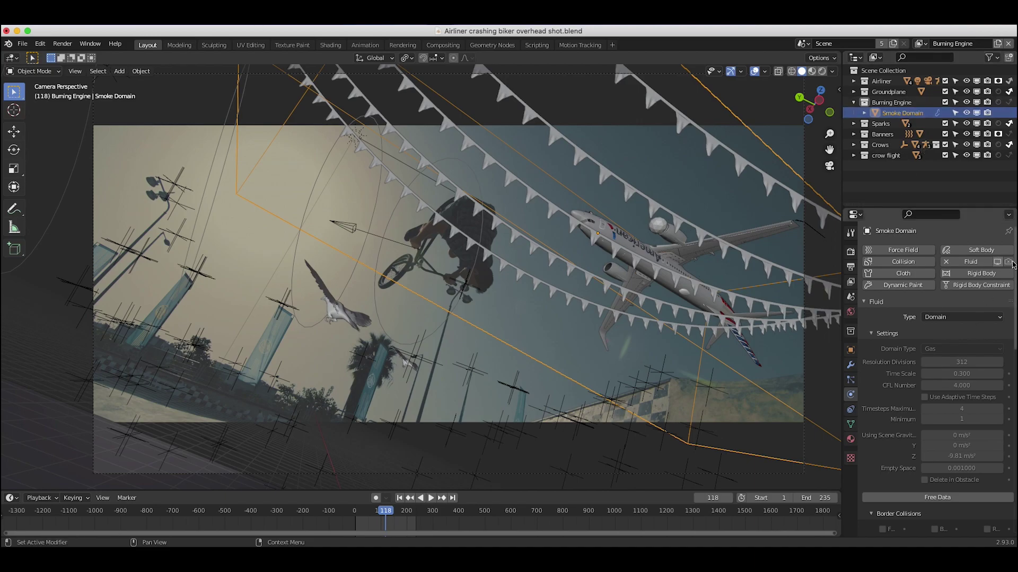
{"action": "left_click", "coordinate": [997, 261]}
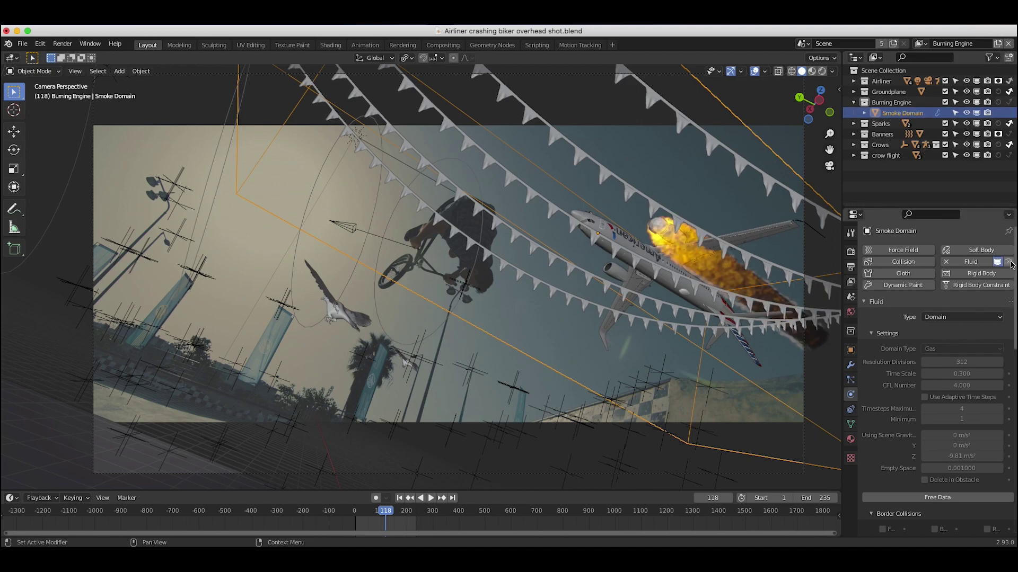
{"action": "left_click", "coordinate": [1008, 261]}
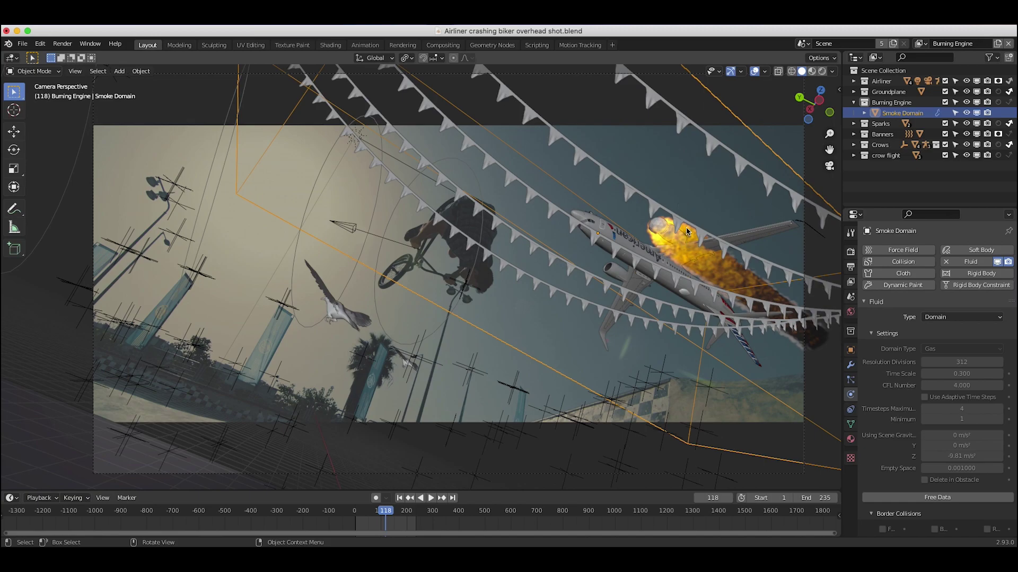
Step: Examine the burning engine's fire flow settings and the Smoke Domain's gas, noise and cache settings
{"action": "left_click", "coordinate": [733, 283]}
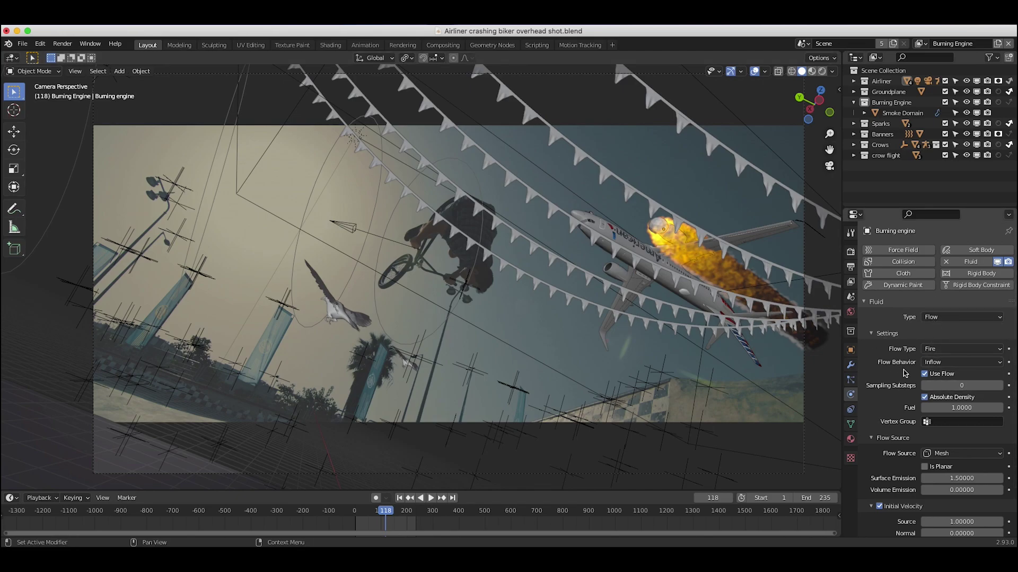
{"action": "scroll", "coordinate": [895, 444], "scroll_direction": "down", "scroll_amount": 3}
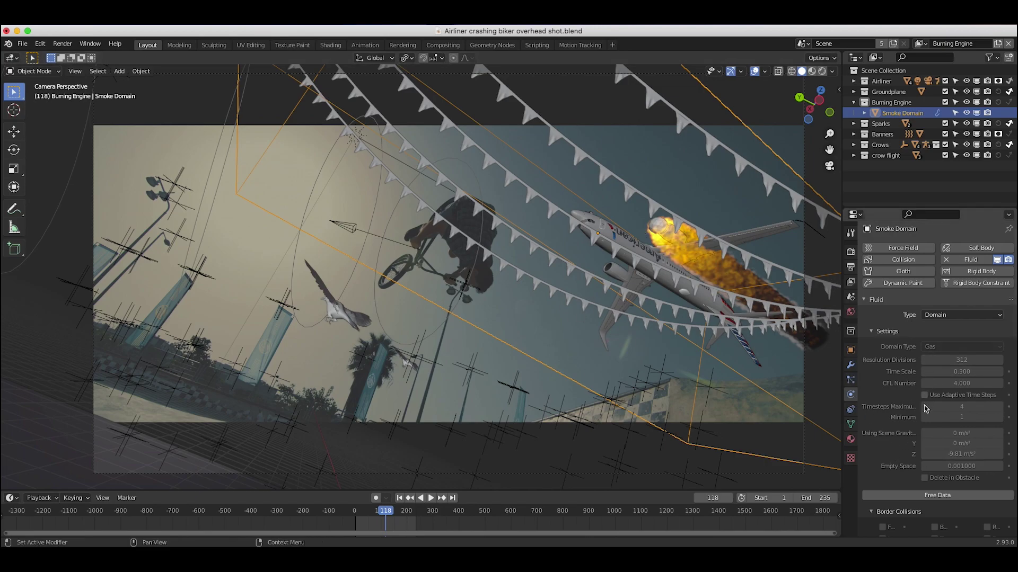
{"action": "scroll", "coordinate": [897, 462], "scroll_direction": "down", "scroll_amount": 10}
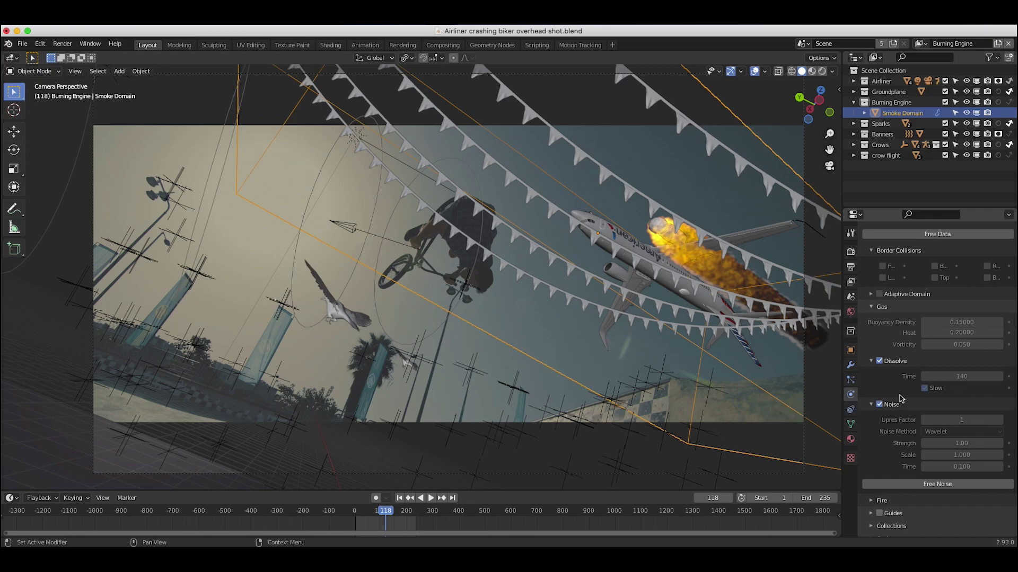
{"action": "scroll", "coordinate": [938, 406], "scroll_direction": "up", "scroll_amount": 10}
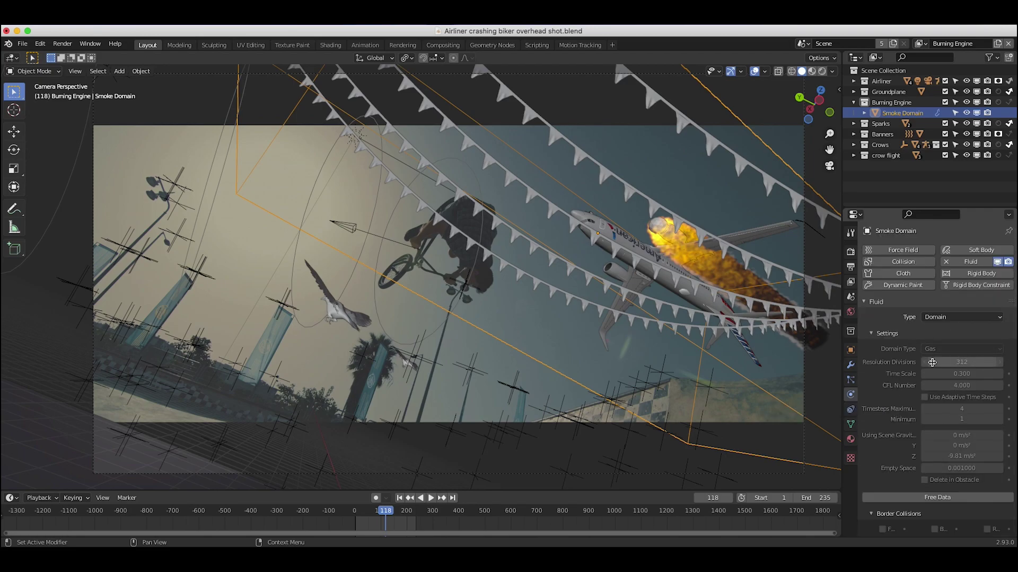
{"action": "scroll", "coordinate": [932, 362], "scroll_direction": "down", "scroll_amount": 10}
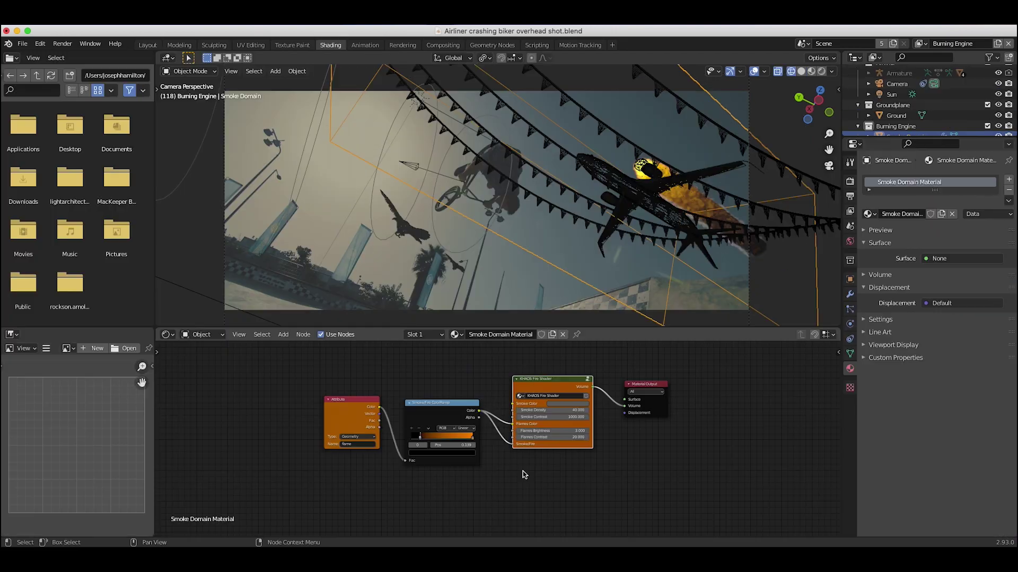
{"action": "scroll", "coordinate": [522, 471], "scroll_direction": "up", "scroll_amount": 3}
Step: Show the Smoke Domain Material's nodes in the Shading workspace, preview the fire with rendered shading and select the KHAOS Fire Shader node
{"action": "left_click_drag", "start_coordinate": [522, 473], "coordinate": [528, 478]}
{"action": "left_click", "coordinate": [386, 417]}
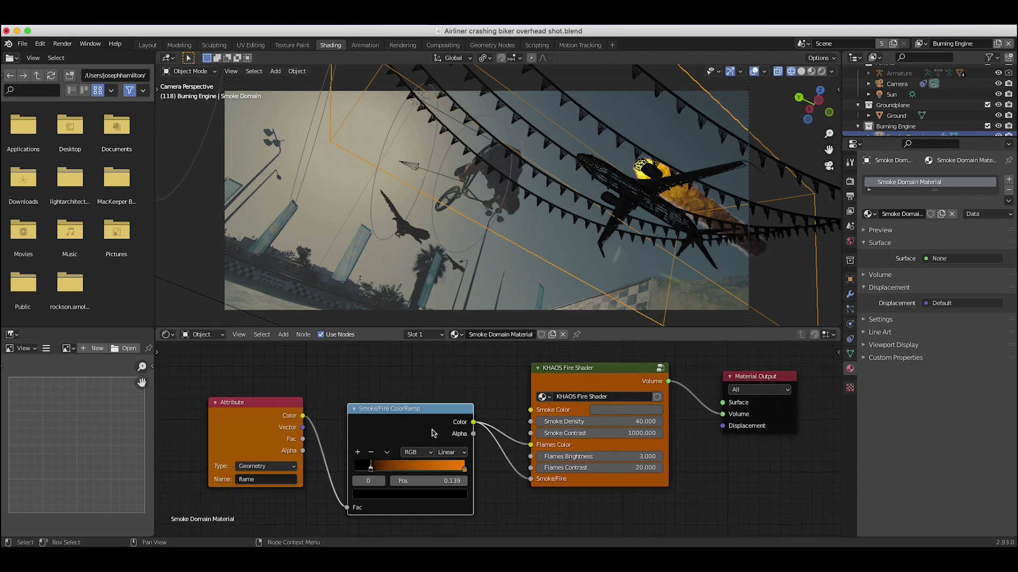
{"action": "key", "text": "z"}
{"action": "left_click", "coordinate": [523, 168]}
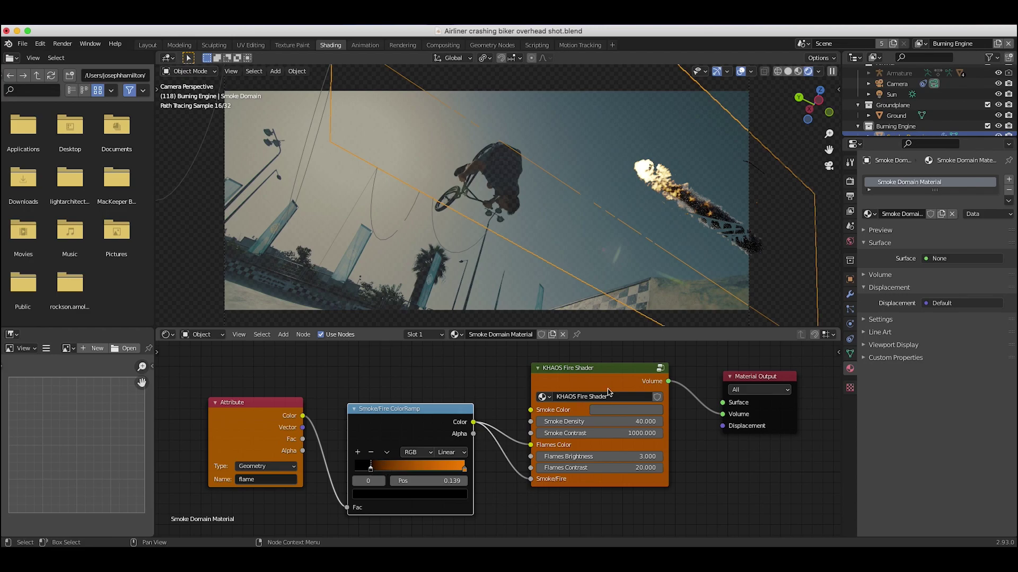
{"action": "left_click", "coordinate": [588, 409]}
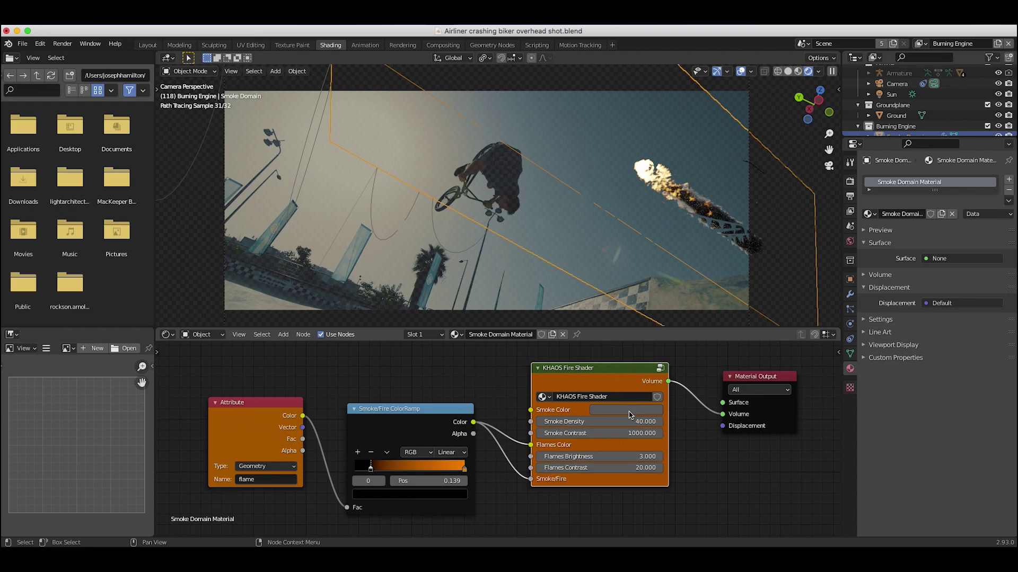
Step: Try the black stop of the Smoke/Fire ColorRamp at position 0.039, settle it at 0.120 and shift the node slightly toward the Attribute node
{"action": "left_click", "coordinate": [371, 470]}
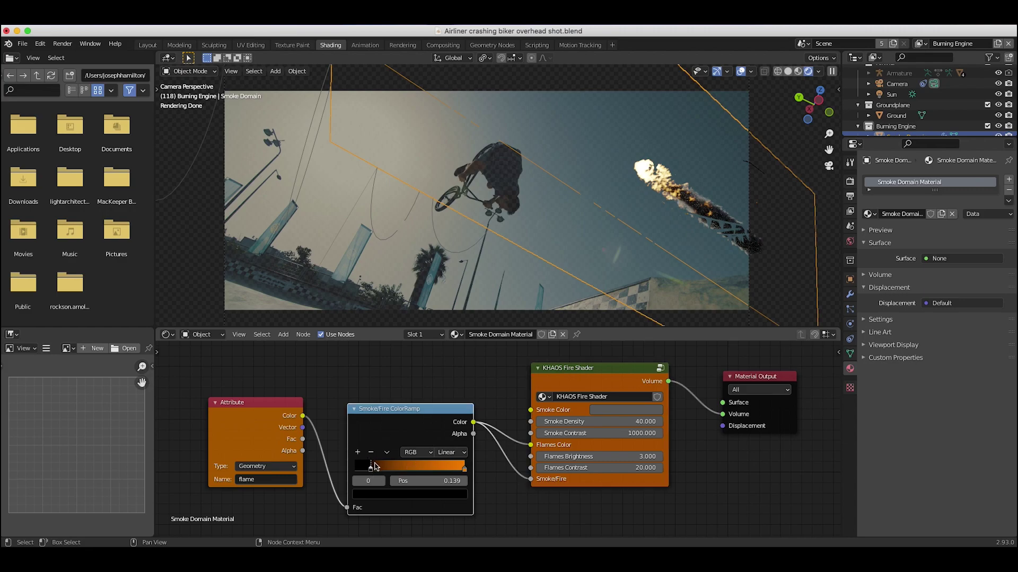
{"action": "left_click", "coordinate": [370, 470]}
{"action": "left_click_drag", "start_coordinate": [370, 470], "coordinate": [359, 470]}
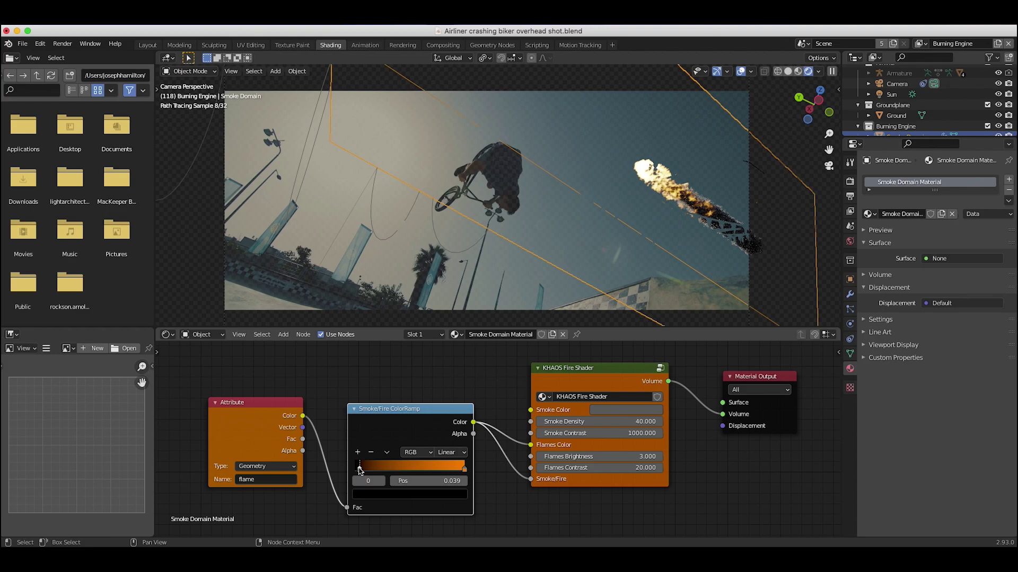
{"action": "mouse_move", "coordinate": [359, 471]}
{"action": "left_mouse_down"}
{"action": "mouse_move", "coordinate": [391, 470]}
{"action": "mouse_move", "coordinate": [348, 469]}
{"action": "left_mouse_up"}
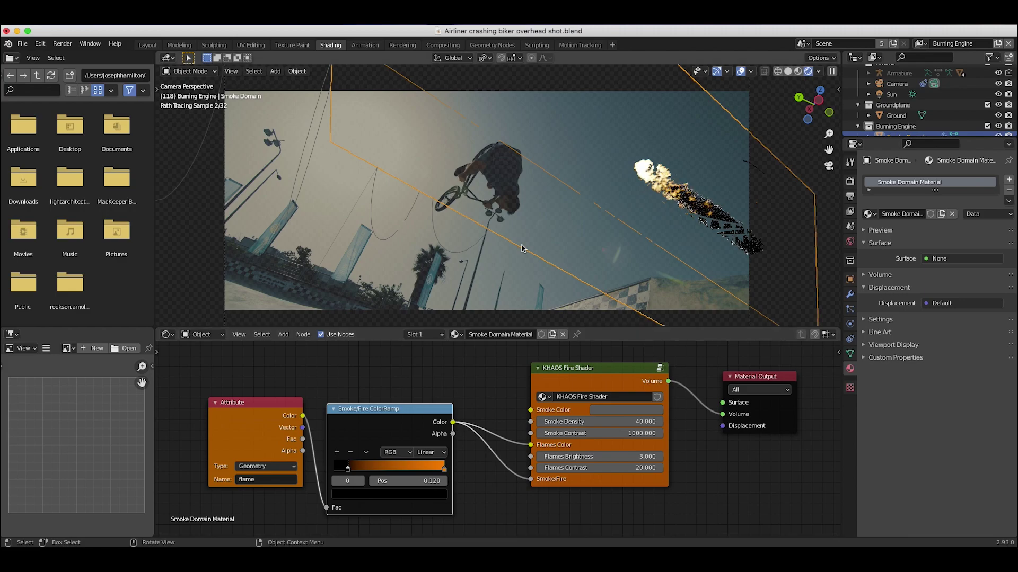
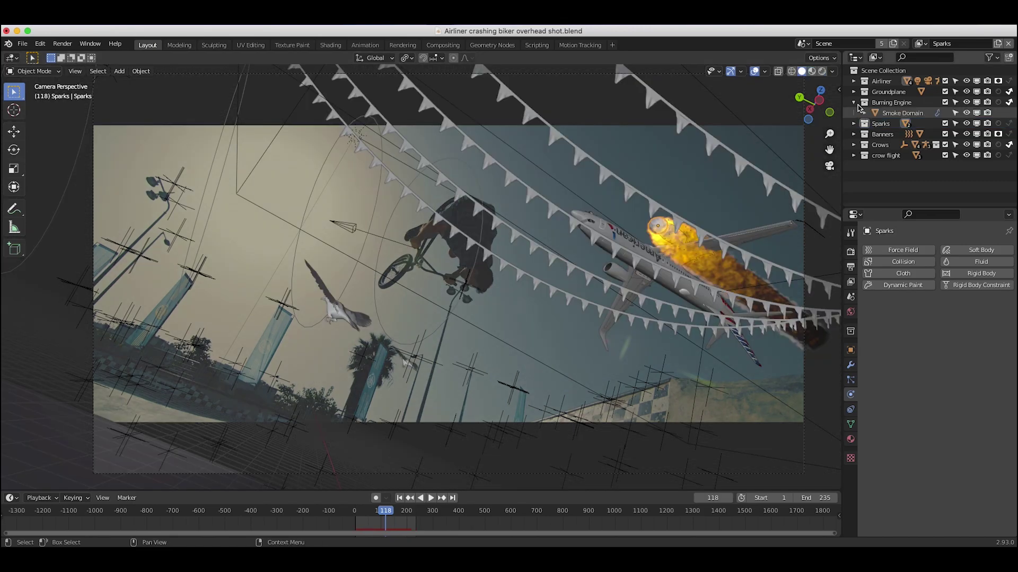
Step: Examine the particle system settings of the Sparks emitter, from its emission down to the instanced object rendering
{"action": "left_click", "coordinate": [853, 103]}
{"action": "left_click", "coordinate": [854, 113]}
{"action": "left_click", "coordinate": [850, 380]}
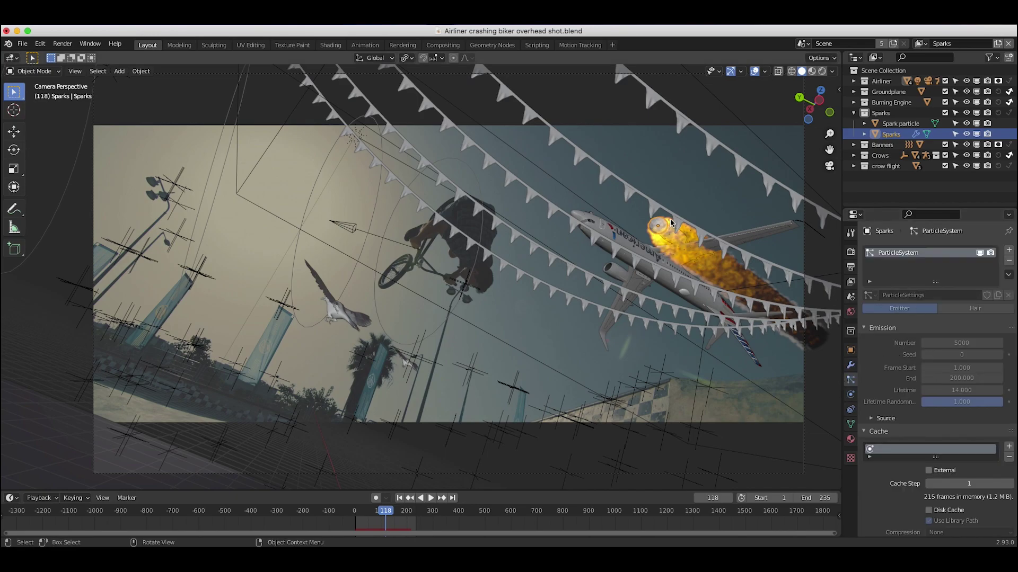
{"action": "scroll", "coordinate": [963, 360], "scroll_direction": "down", "scroll_amount": 15}
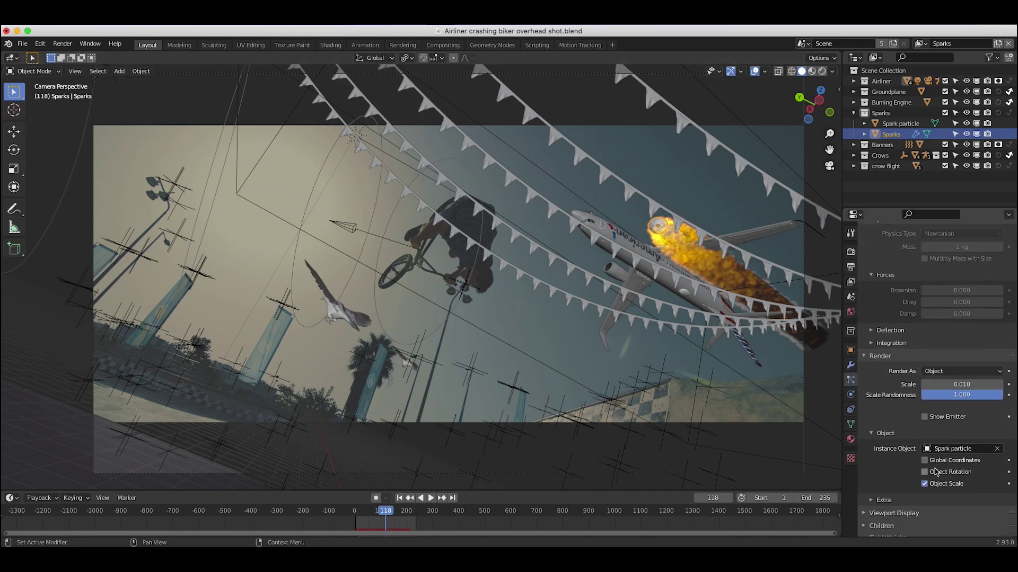
Step: Disable the Smoke Domain's fluid simulation for both the viewport and the render
{"action": "left_click", "coordinate": [854, 102]}
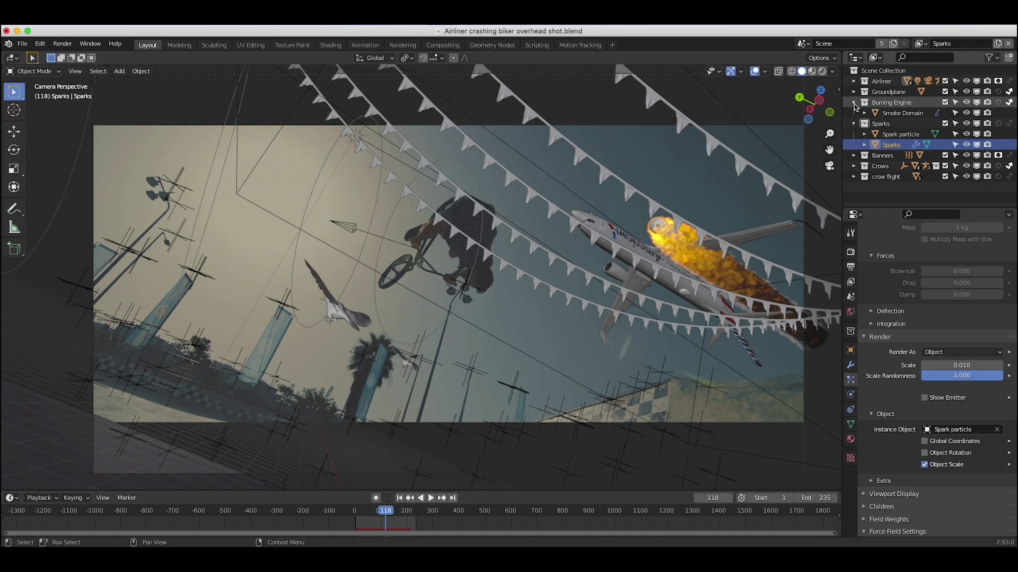
{"action": "left_click", "coordinate": [903, 113]}
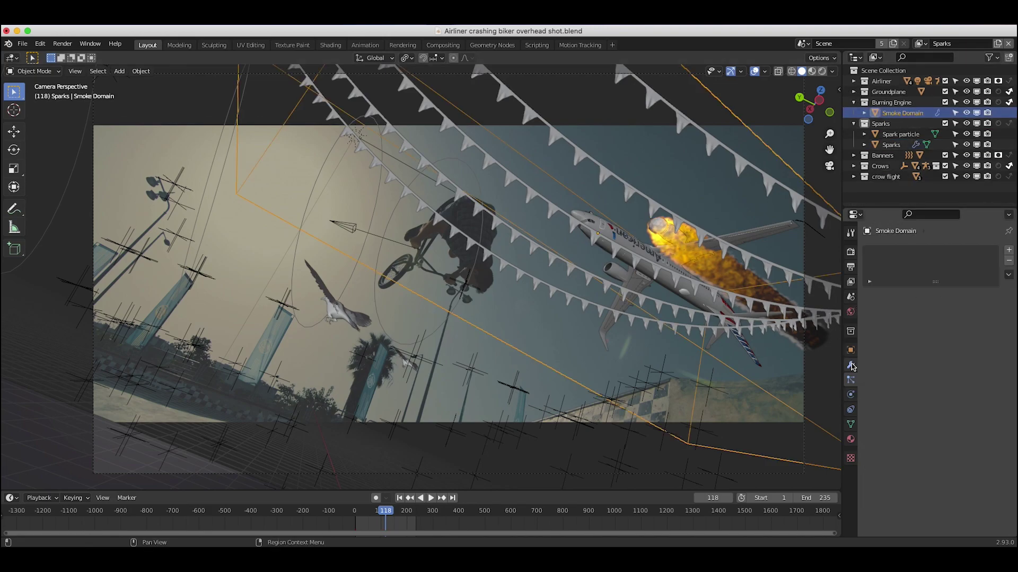
{"action": "left_click", "coordinate": [851, 395]}
{"action": "left_click", "coordinate": [997, 262]}
{"action": "left_click", "coordinate": [1007, 262]}
Step: Try a render scale of 0.06 for the Sparks particle system and play the animation to preview the sparks
{"action": "left_click", "coordinate": [890, 145]}
{"action": "left_click", "coordinate": [850, 380]}
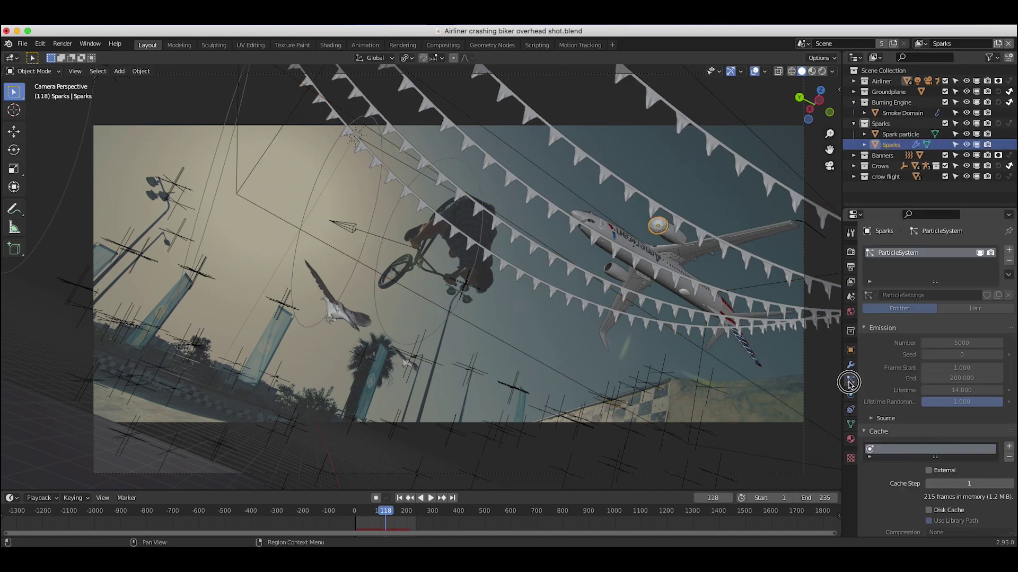
{"action": "scroll", "coordinate": [928, 371], "scroll_direction": "down", "scroll_amount": 7}
{"action": "scroll", "coordinate": [929, 386], "scroll_direction": "down", "scroll_amount": 7}
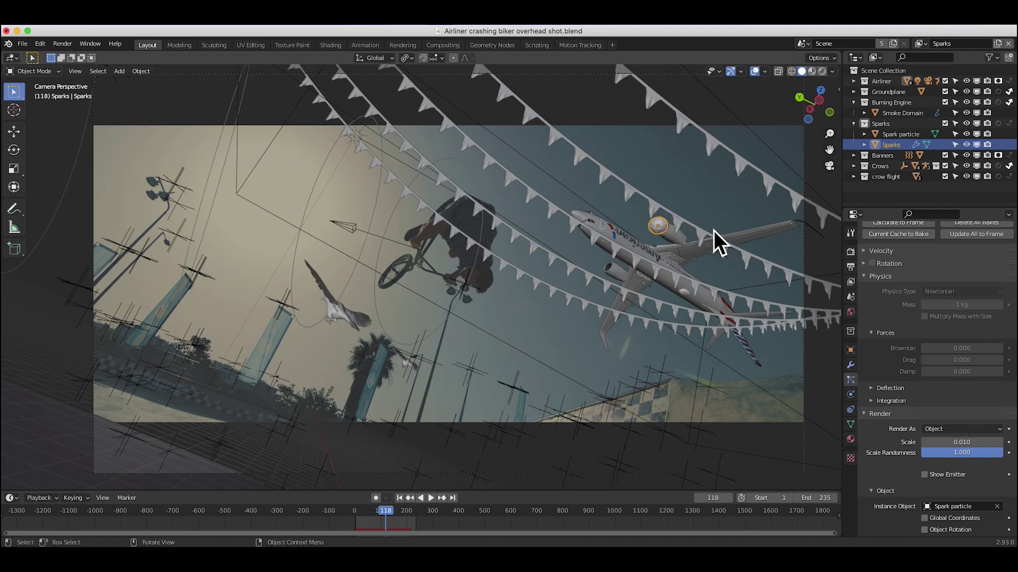
{"action": "scroll", "coordinate": [901, 356], "scroll_direction": "down", "scroll_amount": 3}
{"action": "left_click", "coordinate": [956, 375]}
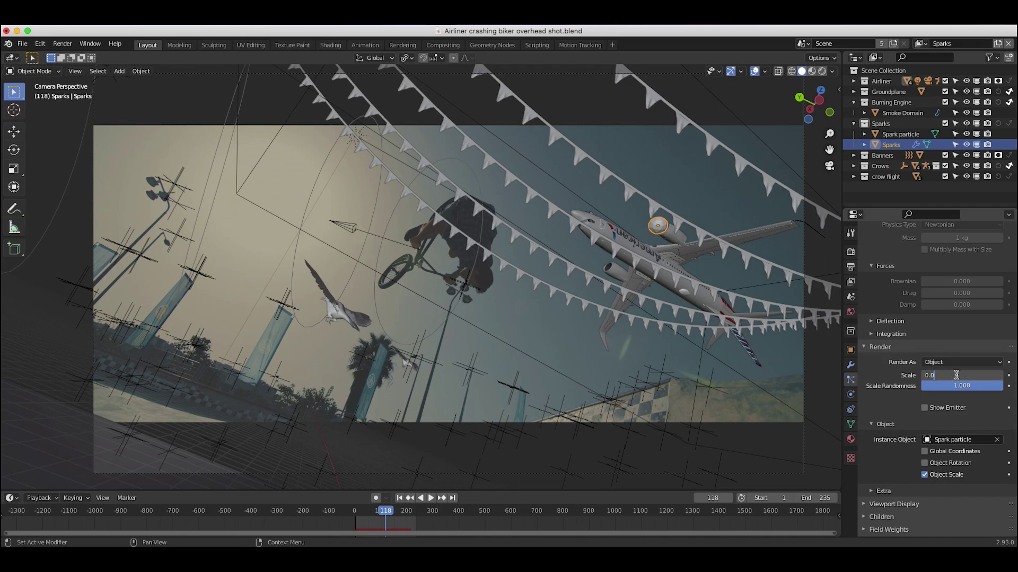
{"action": "type", "text": "6"}
{"action": "key", "text": "Return"}
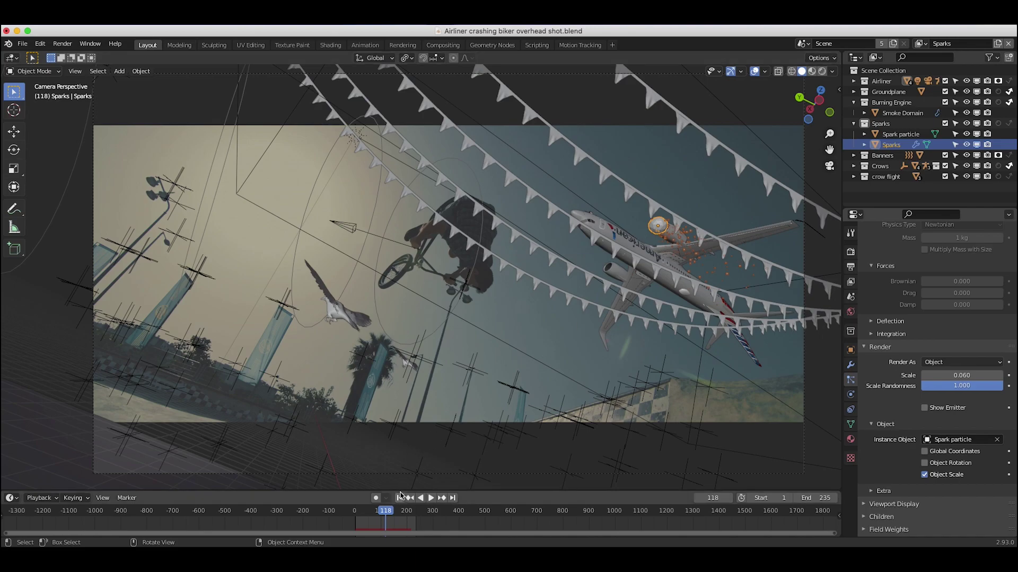
{"action": "left_click", "coordinate": [420, 498]}
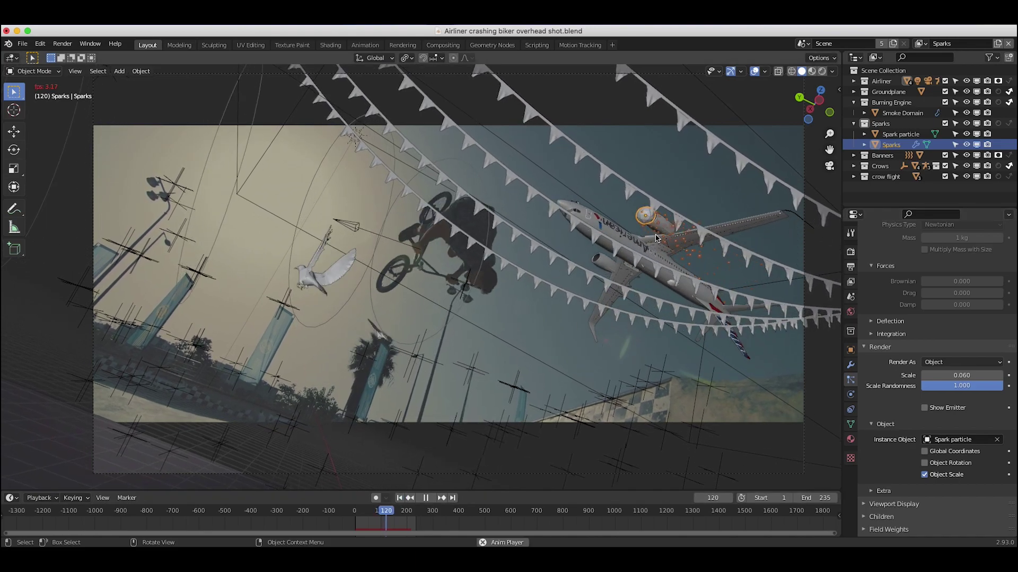
{"action": "key", "text": "space"}
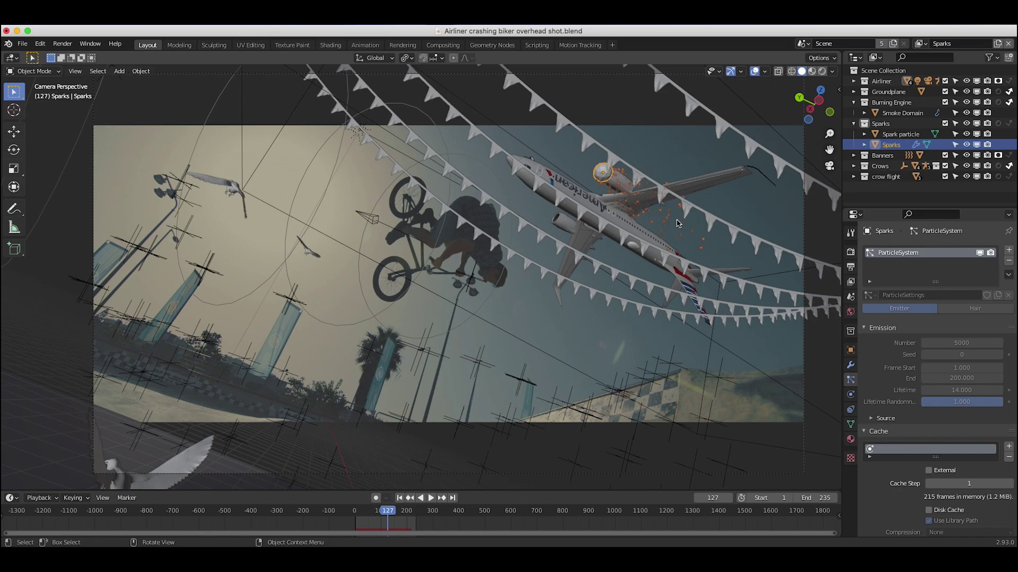
Step: Frame the Spark particle object, preview it in rendered shading and inspect its emission material
{"action": "left_click", "coordinate": [900, 134]}
{"action": "key", "text": "KP_Decimal"}
{"action": "scroll", "coordinate": [624, 293], "scroll_direction": "right", "scroll_amount": 2, "text": "shift"}
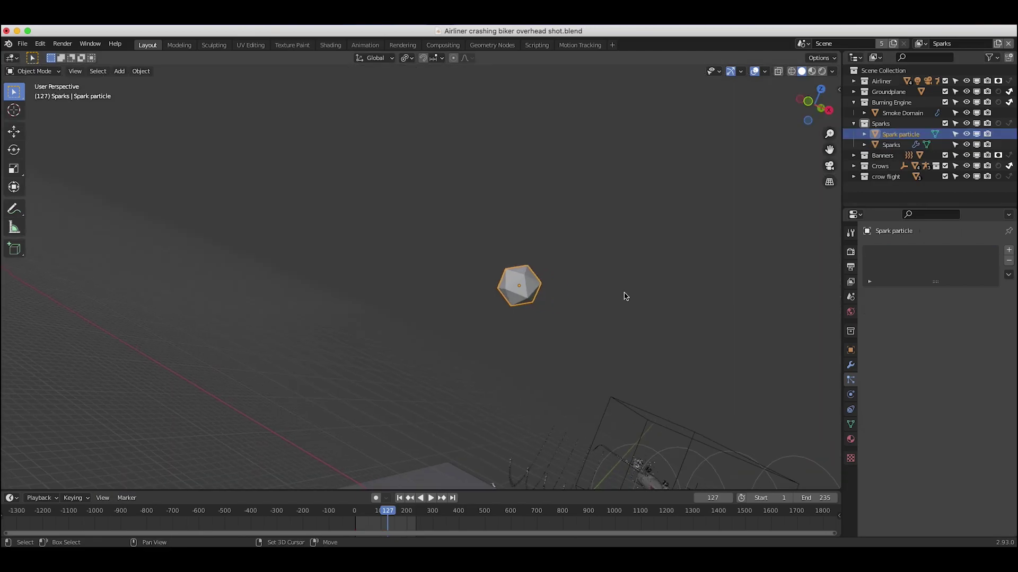
{"action": "scroll", "coordinate": [626, 297], "scroll_direction": "up", "scroll_amount": 2}
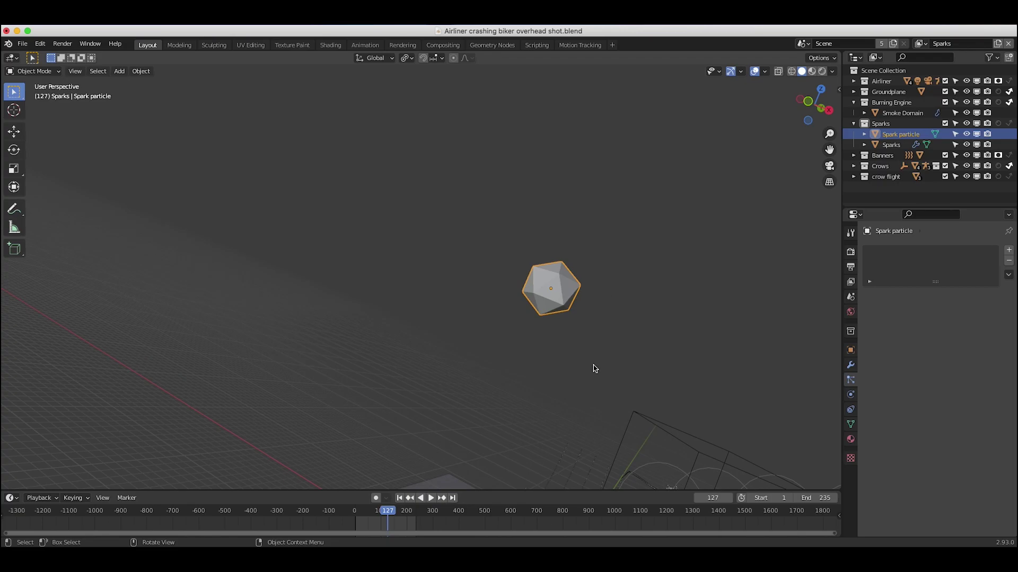
{"action": "key", "text": "z"}
{"action": "left_click", "coordinate": [602, 303]}
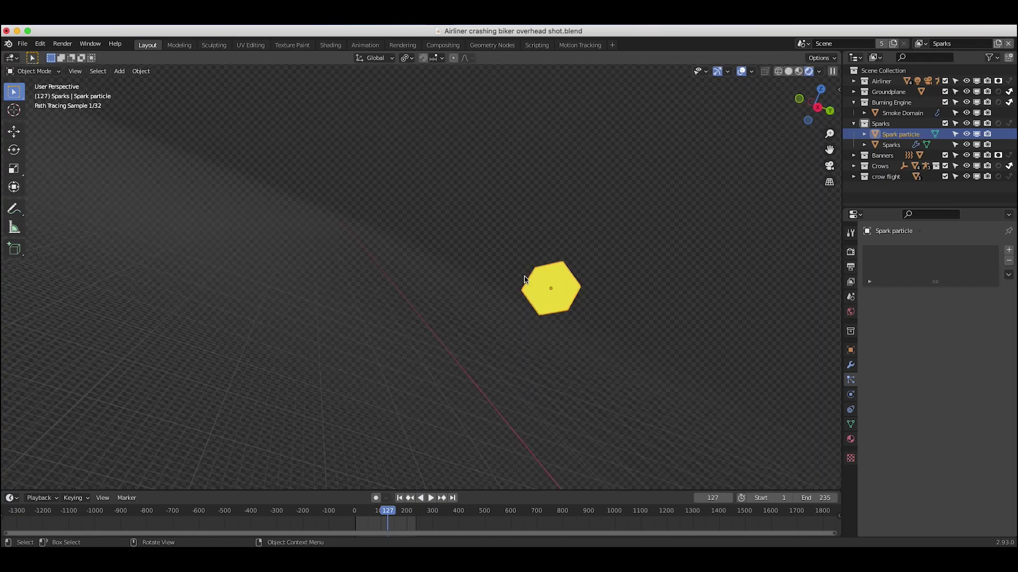
{"action": "left_click", "coordinate": [851, 439]}
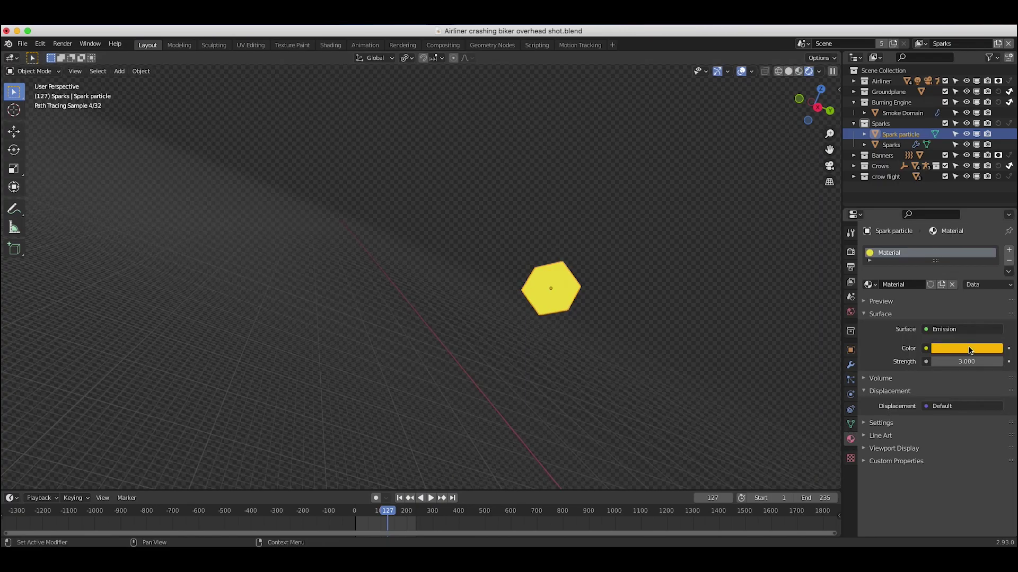
Step: Return to the camera view in solid shading and set the Sparks particle system's render scale to 0.02
{"action": "left_click", "coordinate": [75, 71]}
{"action": "mouse_move", "coordinate": [100, 197]}
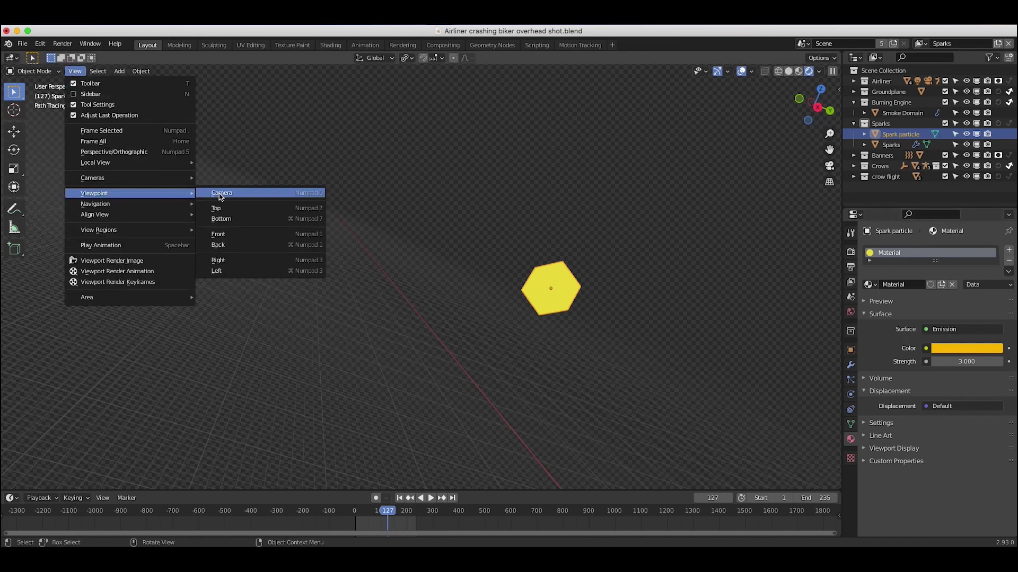
{"action": "left_click", "coordinate": [240, 194]}
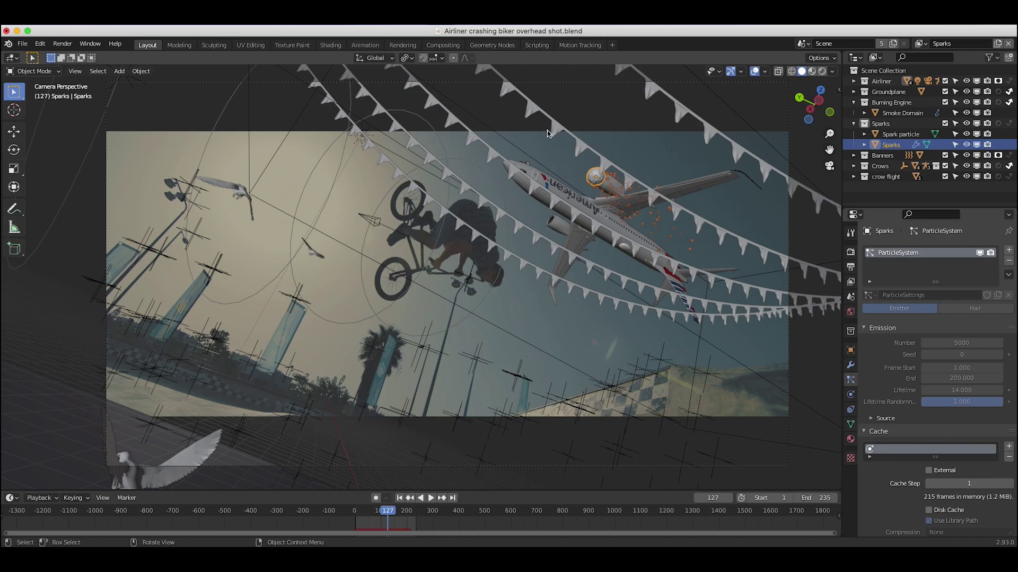
{"action": "scroll", "coordinate": [896, 402], "scroll_direction": "down", "scroll_amount": 15}
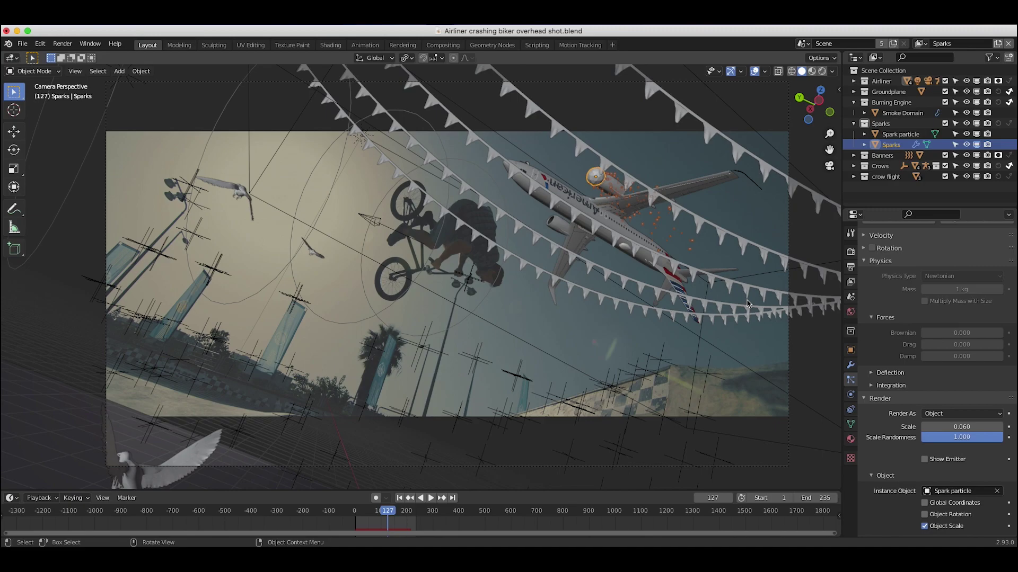
{"action": "left_click", "coordinate": [960, 427]}
{"action": "left_click", "coordinate": [960, 427]}
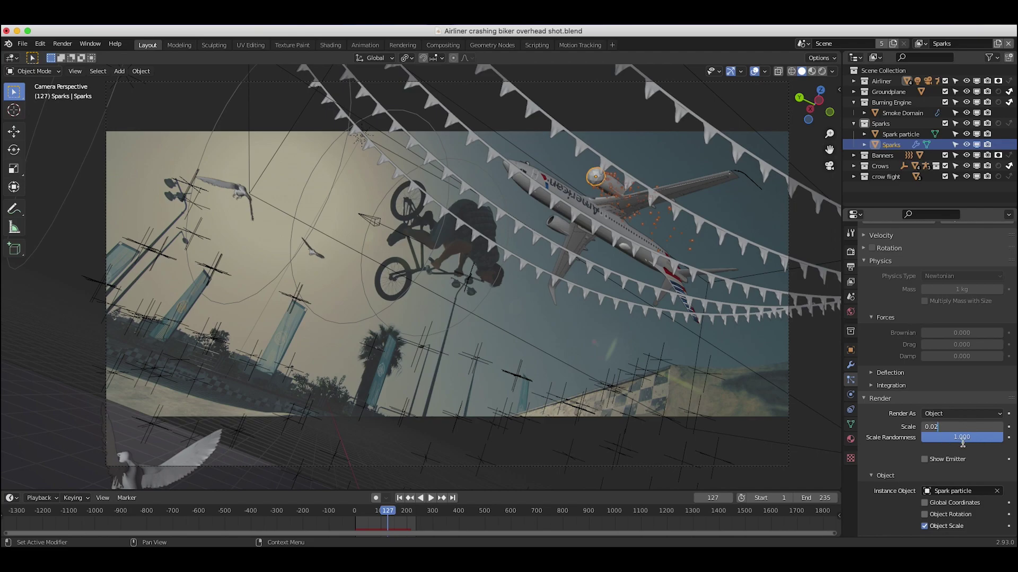
{"action": "type", "text": "2"}
{"action": "key", "text": "Return"}
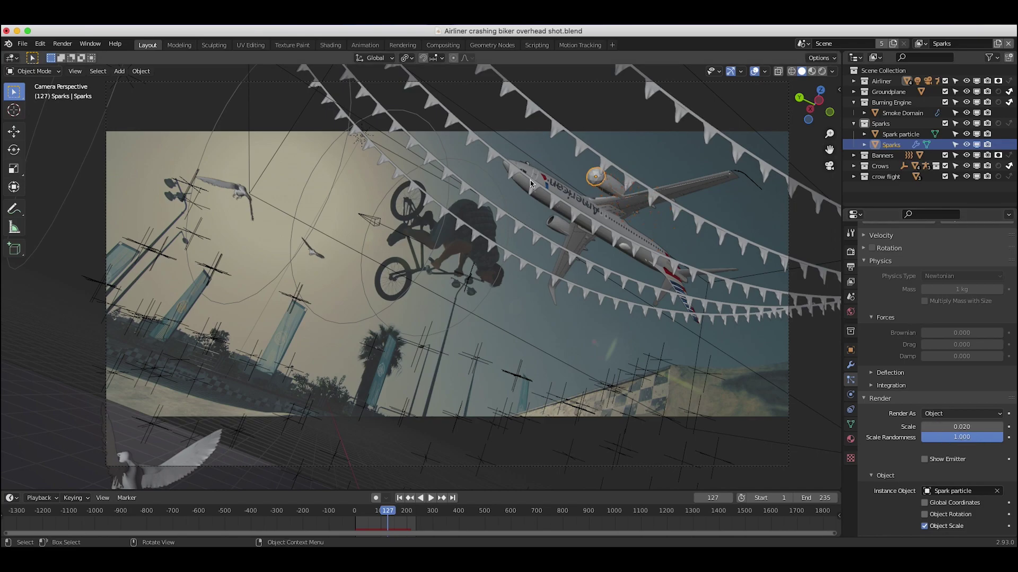
Step: Switch to the Banners view layer and select the hanging pennant banners
{"action": "left_click", "coordinate": [921, 44]}
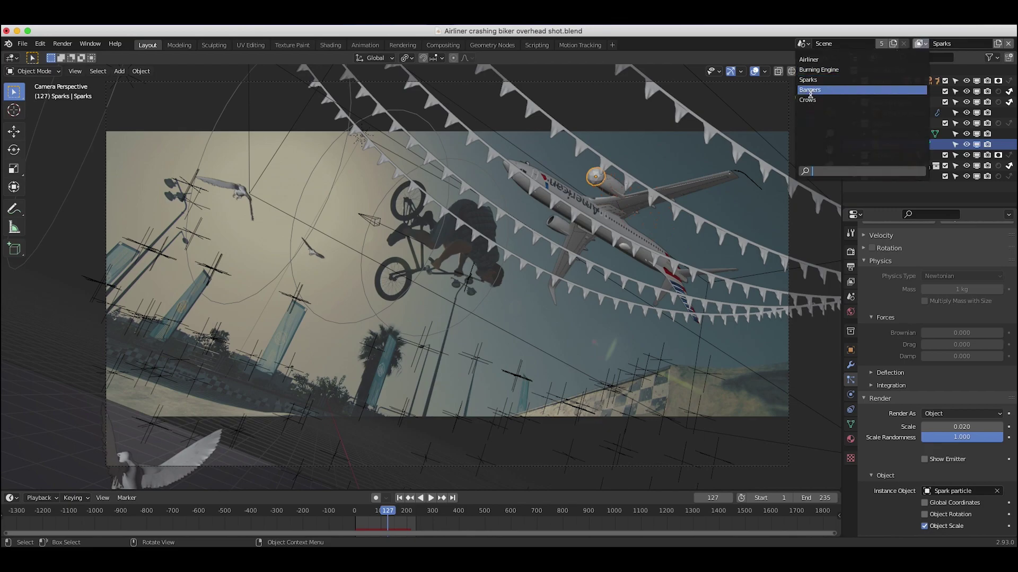
{"action": "left_click", "coordinate": [809, 91]}
{"action": "left_click", "coordinate": [580, 150]}
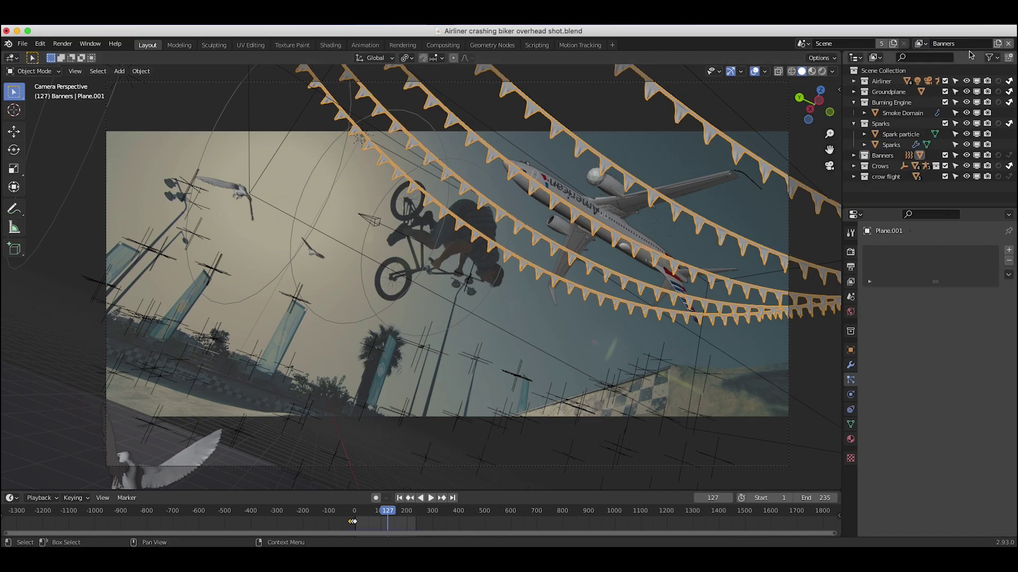
{"action": "left_click", "coordinate": [921, 43]}
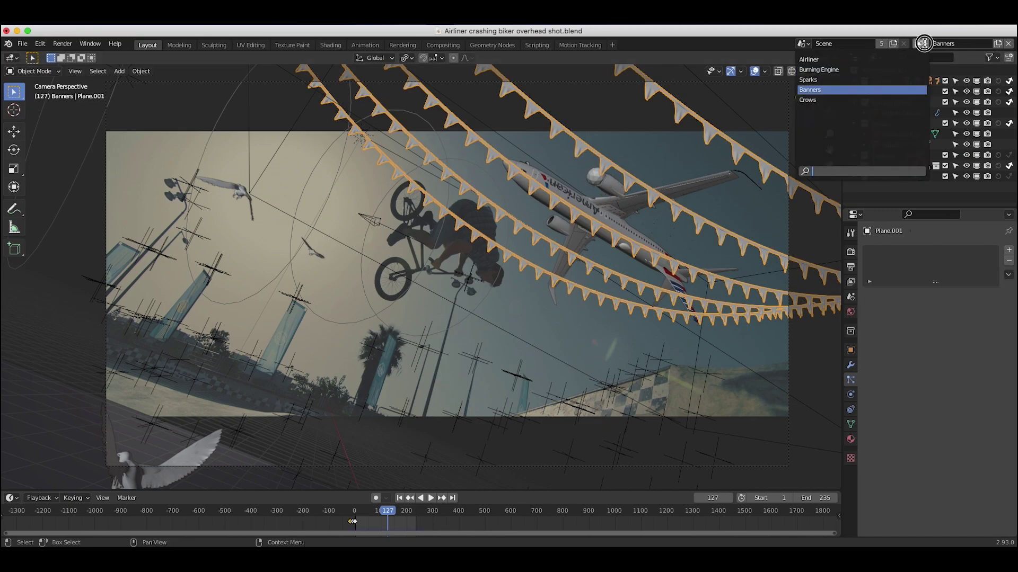
{"action": "left_click", "coordinate": [830, 92]}
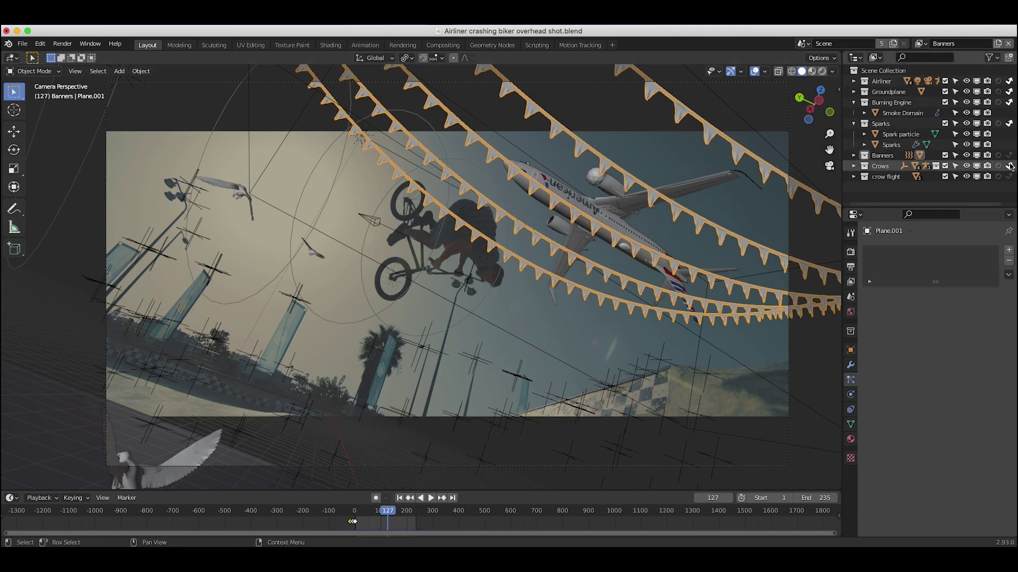
Step: Preview the banners in rendered shading and return the viewport to solid shading
{"action": "key", "text": "z"}
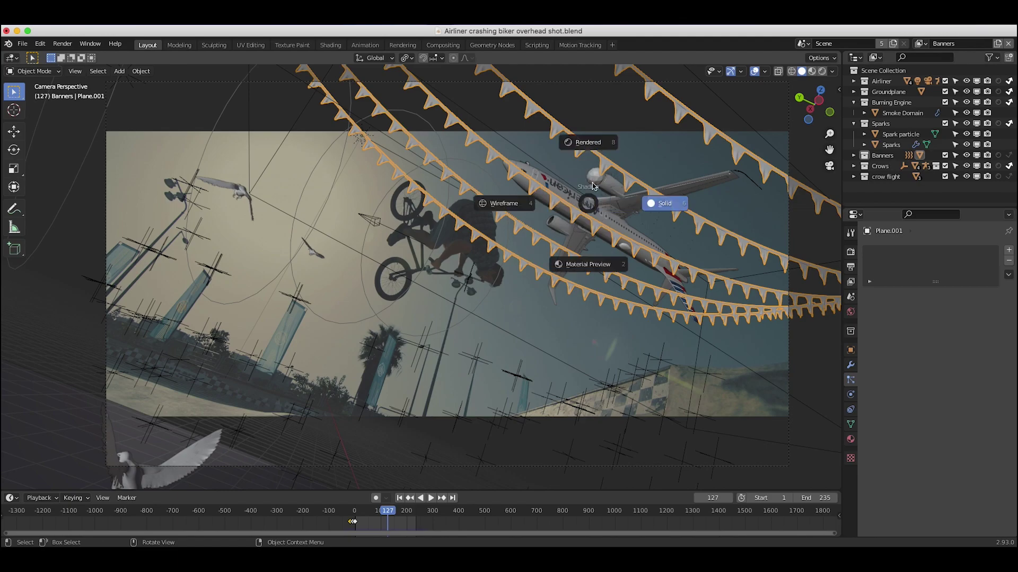
{"action": "left_click", "coordinate": [588, 142]}
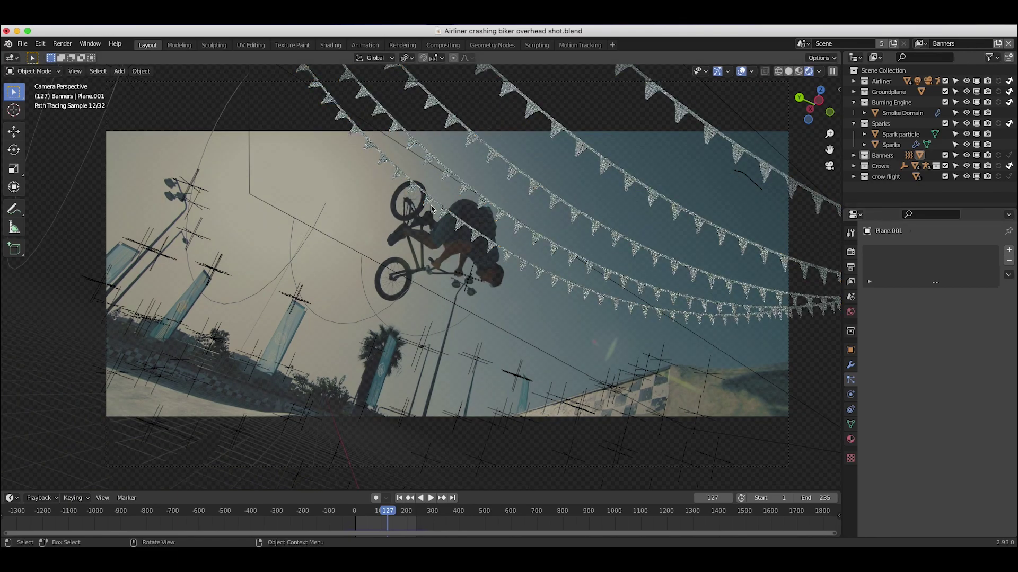
{"action": "key", "text": "z"}
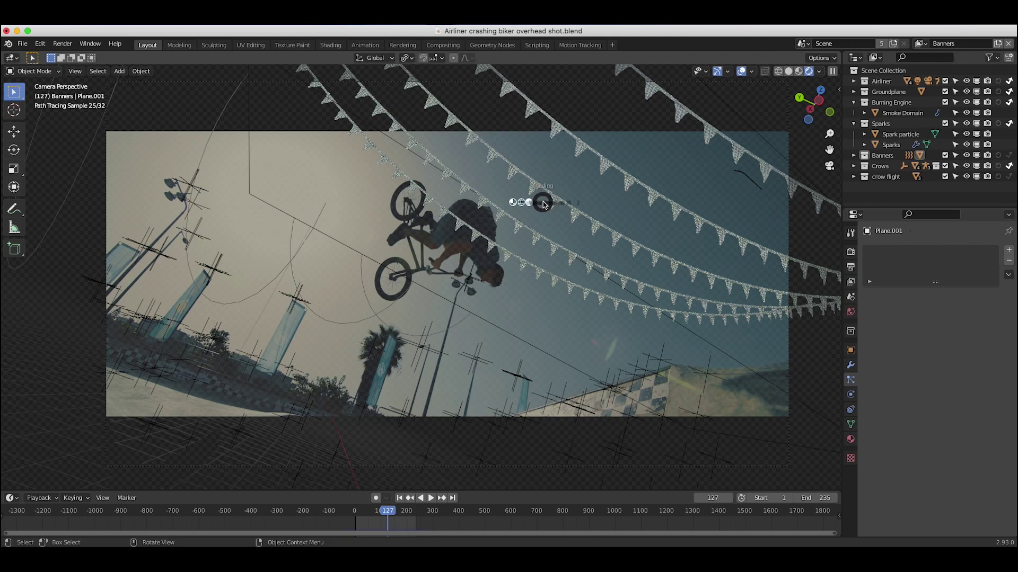
{"action": "left_click", "coordinate": [580, 205]}
Step: Examine the banners from outside the camera together with their cloth physics settings
{"action": "scroll", "coordinate": [507, 230], "scroll_direction": "up", "scroll_amount": 10}
{"action": "scroll", "coordinate": [508, 231], "scroll_direction": "left", "scroll_amount": 10}
{"action": "scroll", "coordinate": [507, 231], "scroll_direction": "right", "scroll_amount": 10}
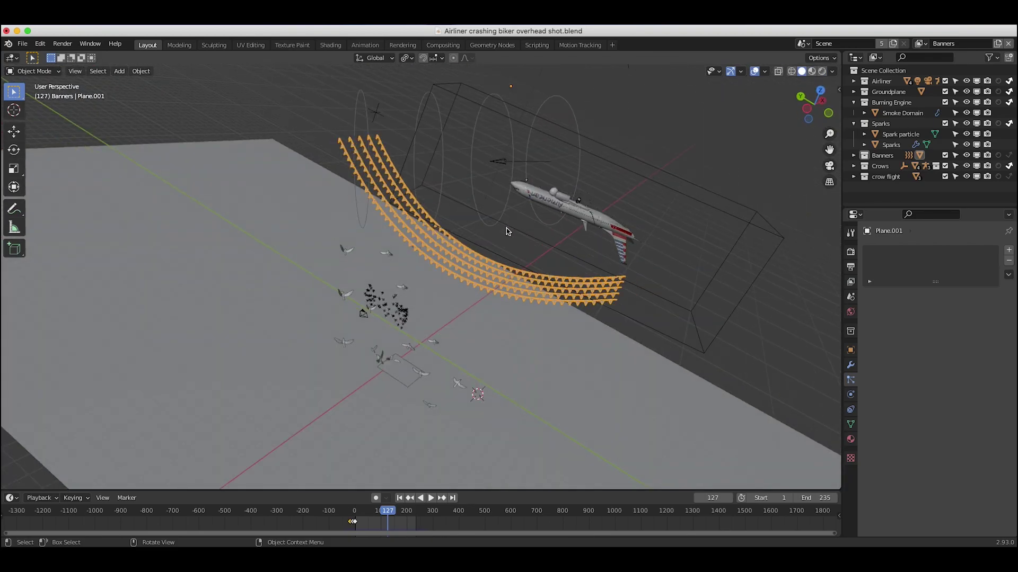
{"action": "scroll", "coordinate": [507, 230], "scroll_direction": "up", "scroll_amount": 5}
{"action": "middle_click_drag", "start_coordinate": [606, 264], "coordinate": [602, 282]}
{"action": "scroll", "coordinate": [423, 282], "scroll_direction": "left", "scroll_amount": 10}
{"action": "scroll", "coordinate": [422, 282], "scroll_direction": "up", "scroll_amount": 5, "text": "ctrl"}
{"action": "scroll", "coordinate": [423, 281], "scroll_direction": "up", "scroll_amount": 5}
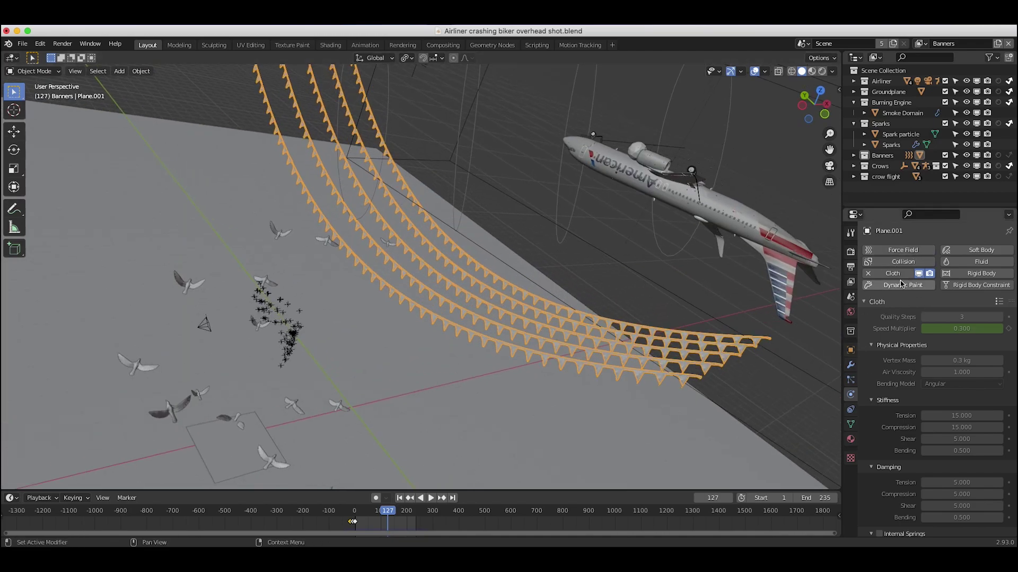
{"action": "scroll", "coordinate": [894, 411], "scroll_direction": "down", "scroll_amount": 1}
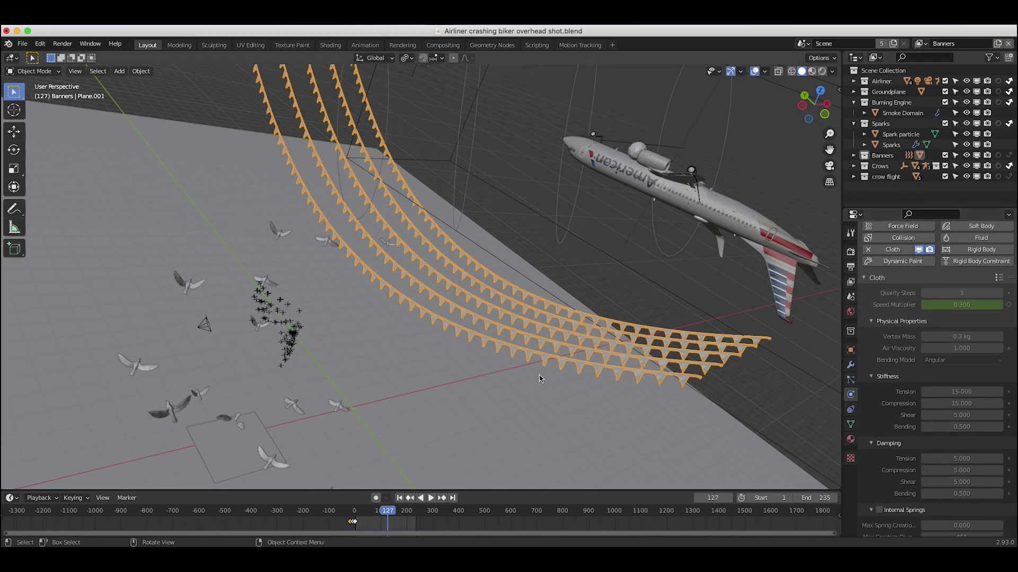
Step: Play the banners' cloth simulation from the first frame and inspect the Wind force field that moves them
{"action": "key", "text": "shift+Left"}
{"action": "left_click", "coordinate": [431, 498]}
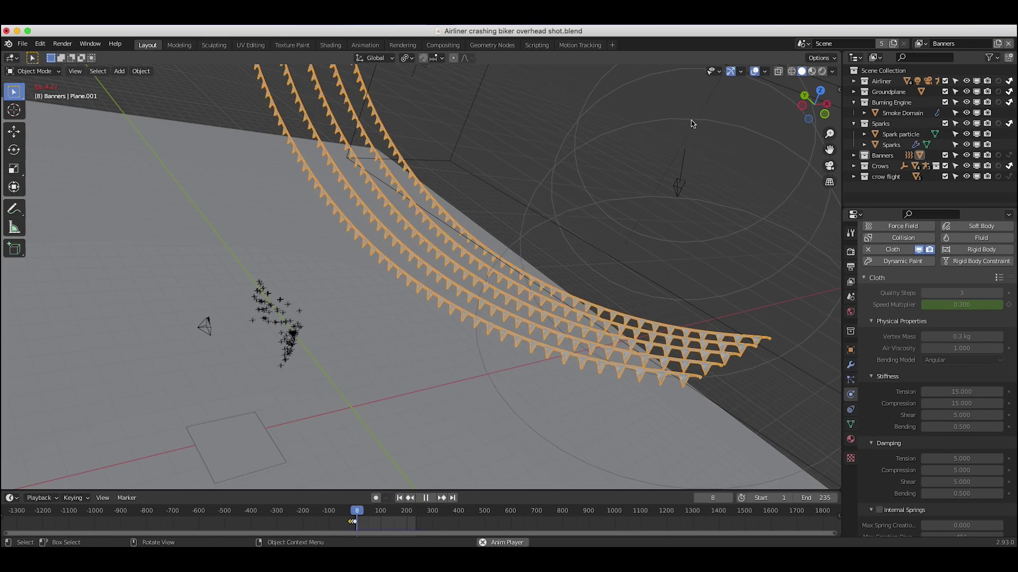
{"action": "left_click", "coordinate": [685, 148]}
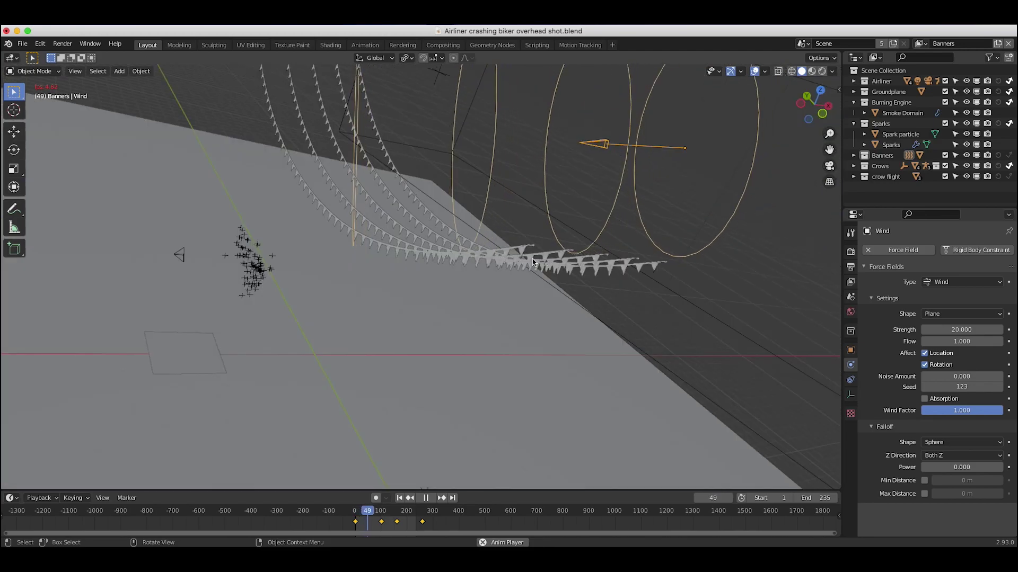
{"action": "left_click", "coordinate": [533, 261]}
{"action": "key", "text": "space"}
{"action": "scroll", "coordinate": [515, 284], "scroll_direction": "right", "scroll_amount": 10}
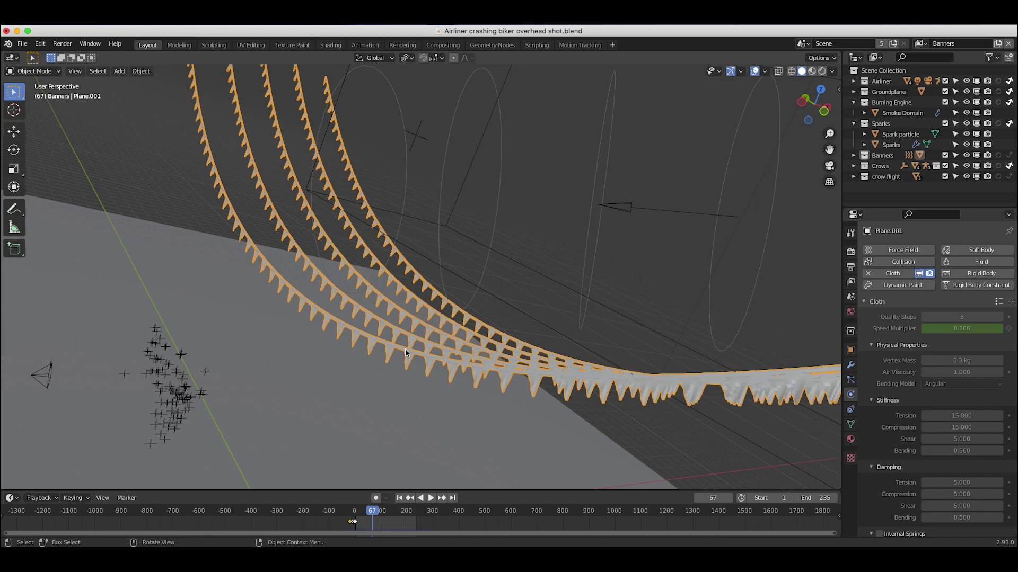
Step: Preview the banners through the camera at frame 136 in rendered shading
{"action": "middle_click_drag", "start_coordinate": [406, 352], "coordinate": [461, 280]}
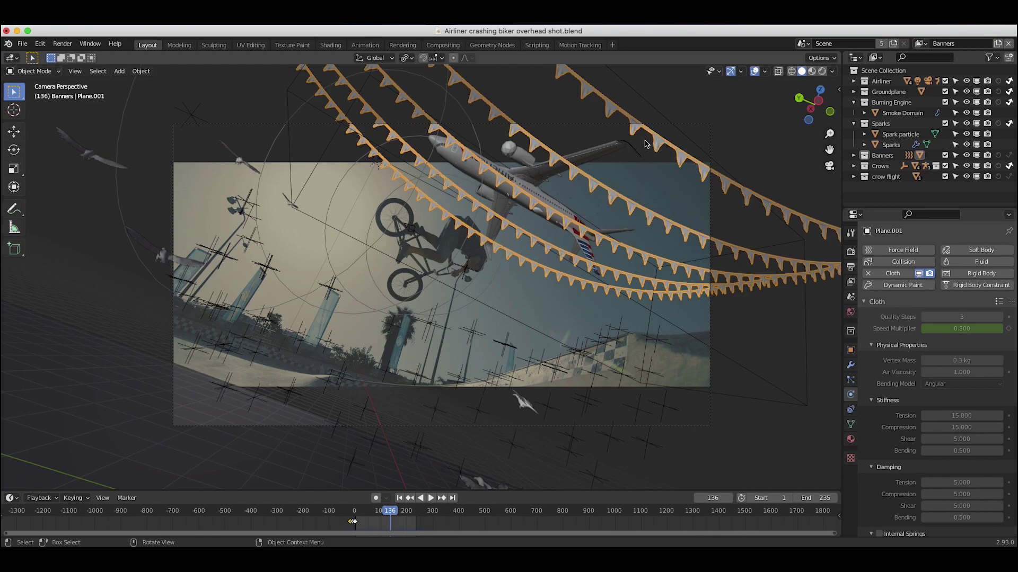
{"action": "key", "text": "z"}
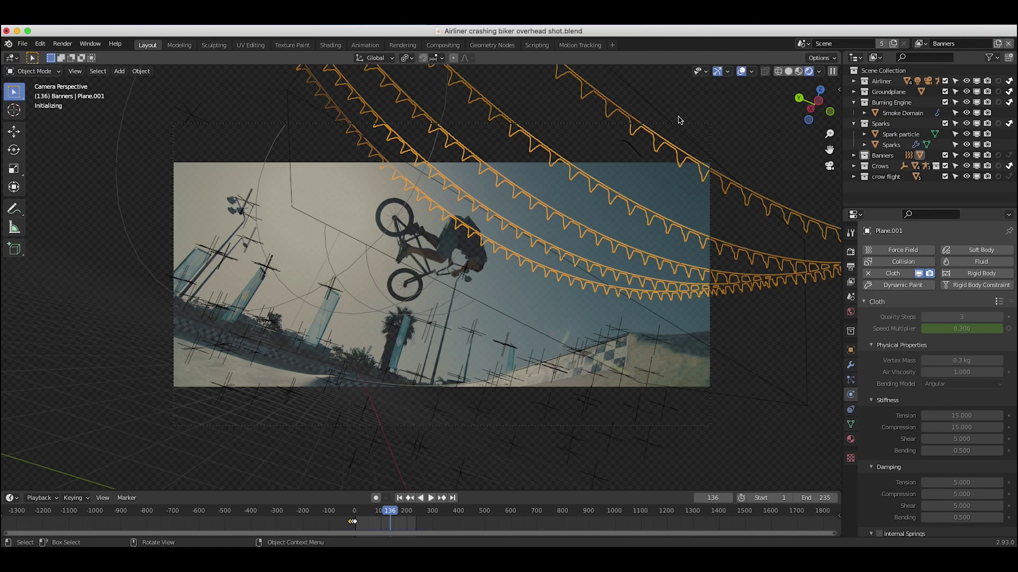
{"action": "left_click", "coordinate": [455, 232]}
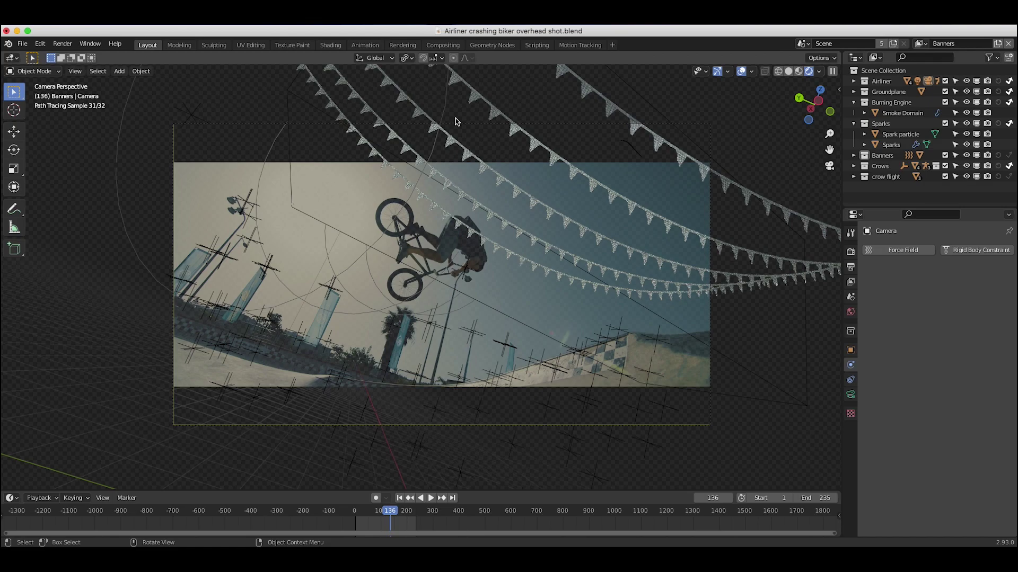
Step: Switch the scene from the banners to the Crows view layer
{"action": "left_click", "coordinate": [470, 149]}
{"action": "left_click", "coordinate": [920, 44]}
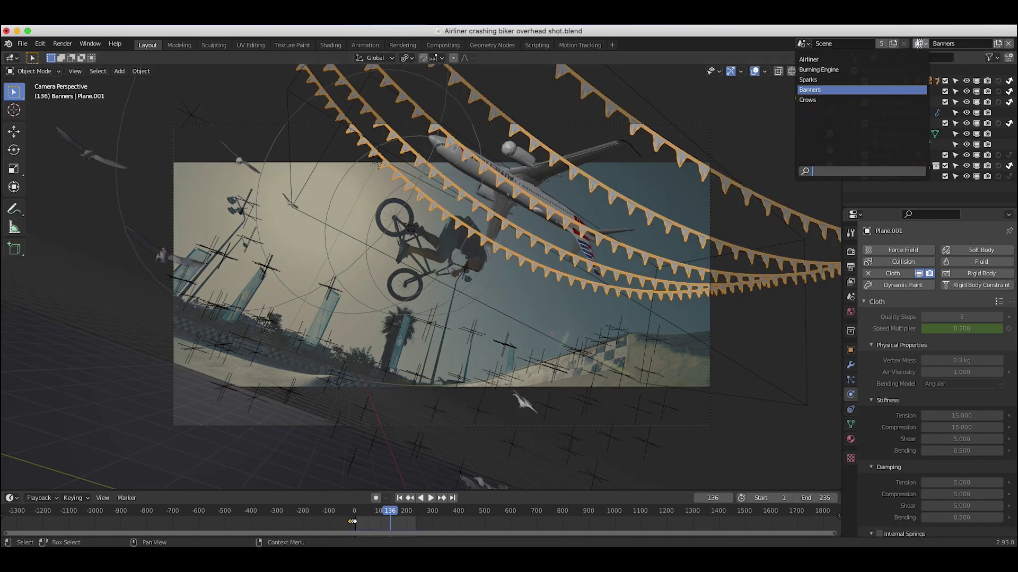
{"action": "left_click", "coordinate": [835, 101]}
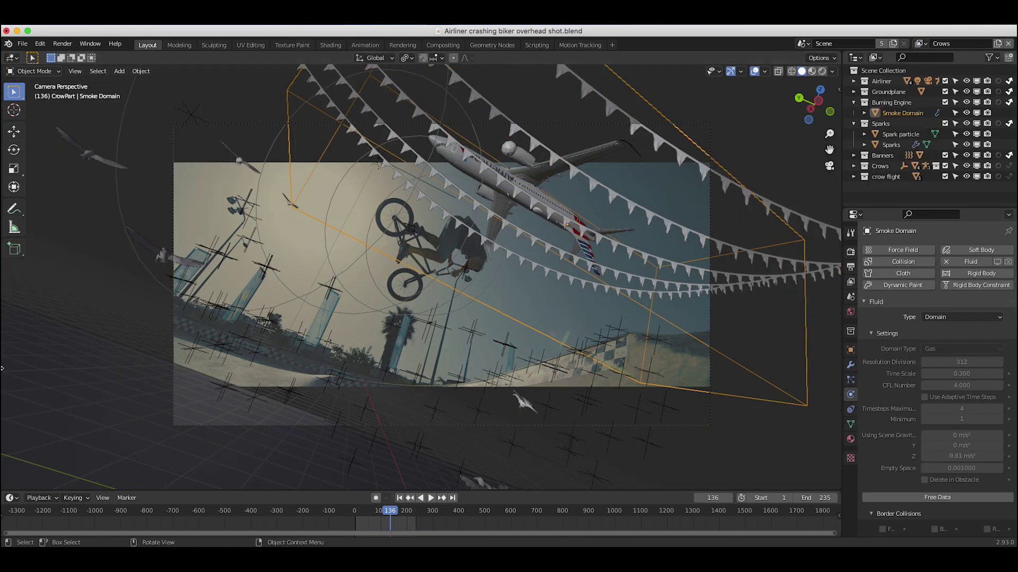
Step: Inspect the SPYDERFY Bug Systems options for the crows and the particle settings of their Bug System emitter
{"action": "left_click", "coordinate": [921, 44]}
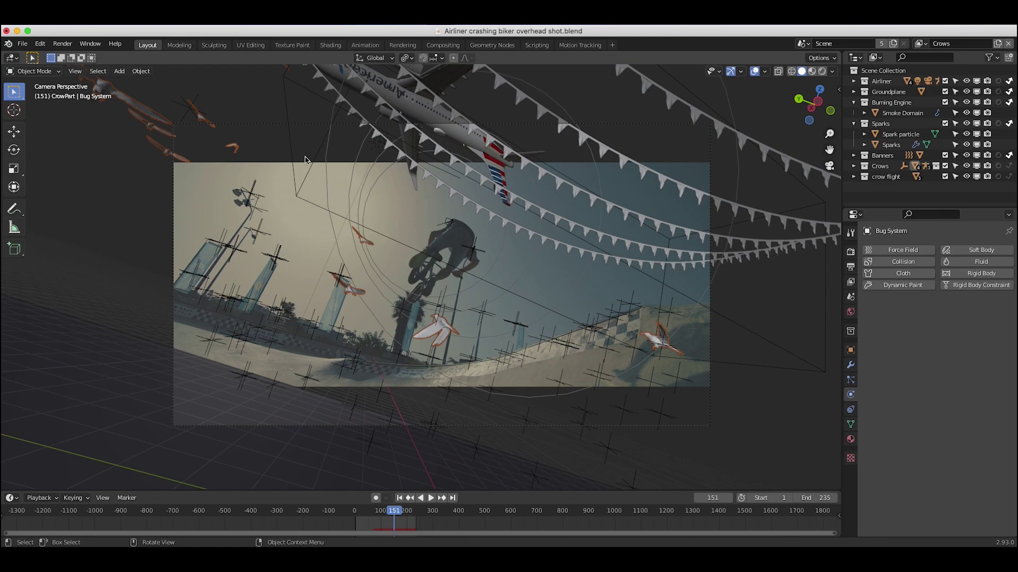
{"action": "left_click", "coordinate": [839, 91]}
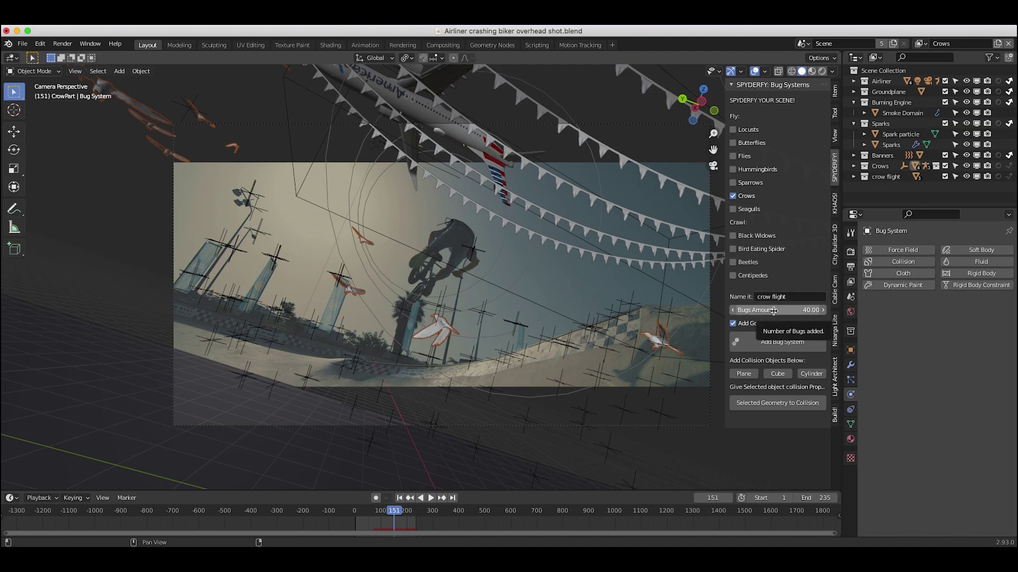
{"action": "left_click", "coordinate": [850, 379]}
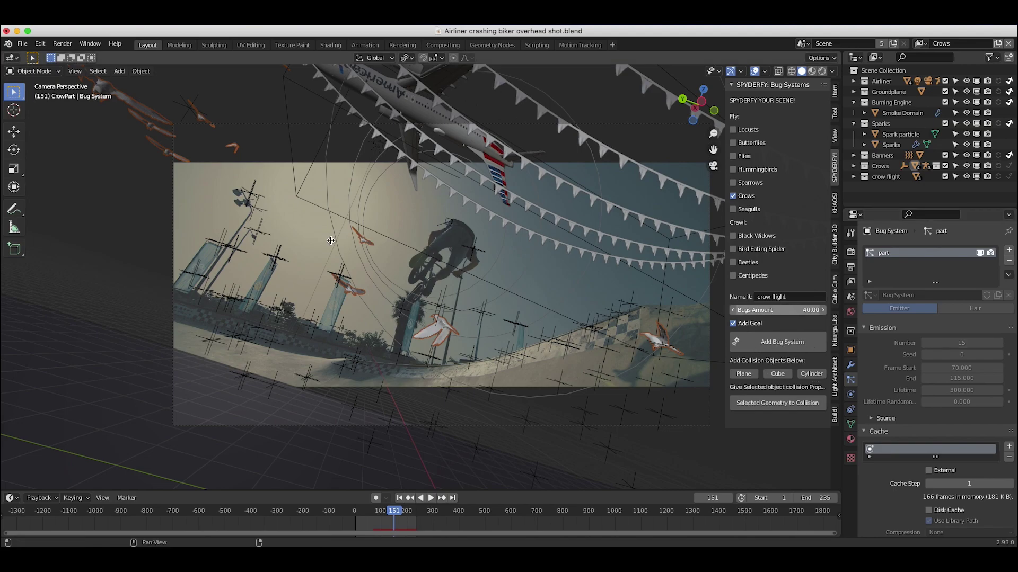
Step: Select the bugsystemgoal empty and examine the crow flock around it from outside the camera
{"action": "left_click", "coordinate": [187, 113]}
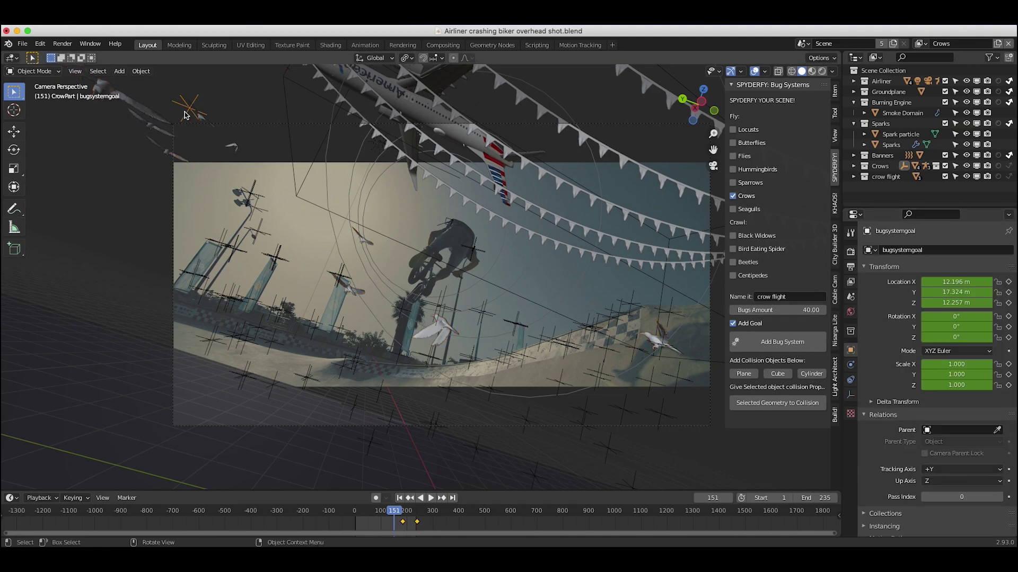
{"action": "scroll", "coordinate": [553, 357], "scroll_direction": "down", "scroll_amount": 4}
{"action": "middle_click_drag", "start_coordinate": [553, 356], "coordinate": [551, 358]}
{"action": "scroll", "coordinate": [552, 359], "scroll_direction": "down", "scroll_amount": 6}
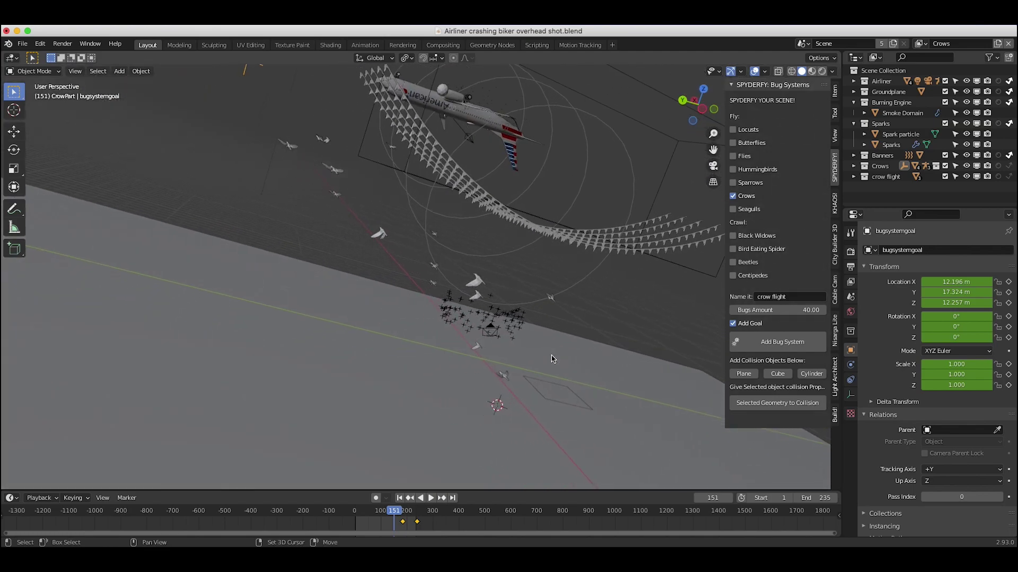
{"action": "scroll", "coordinate": [552, 358], "scroll_direction": "down", "scroll_amount": 2}
{"action": "middle_click_drag", "start_coordinate": [466, 422], "coordinate": [429, 469]}
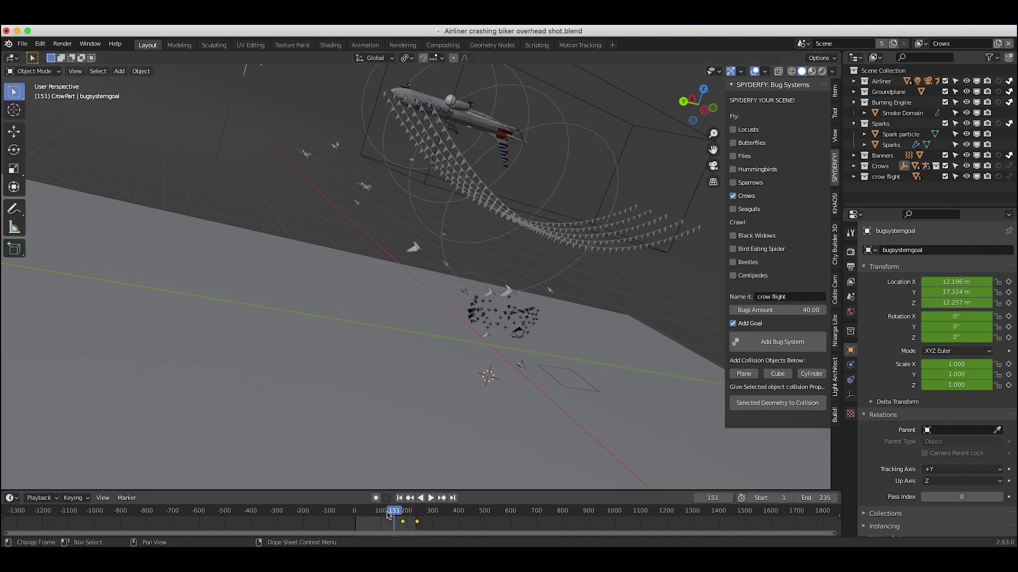
Step: Play the crow flight, pause it at frame 125, and examine the Bug System flock through and outside the camera
{"action": "left_click", "coordinate": [430, 498]}
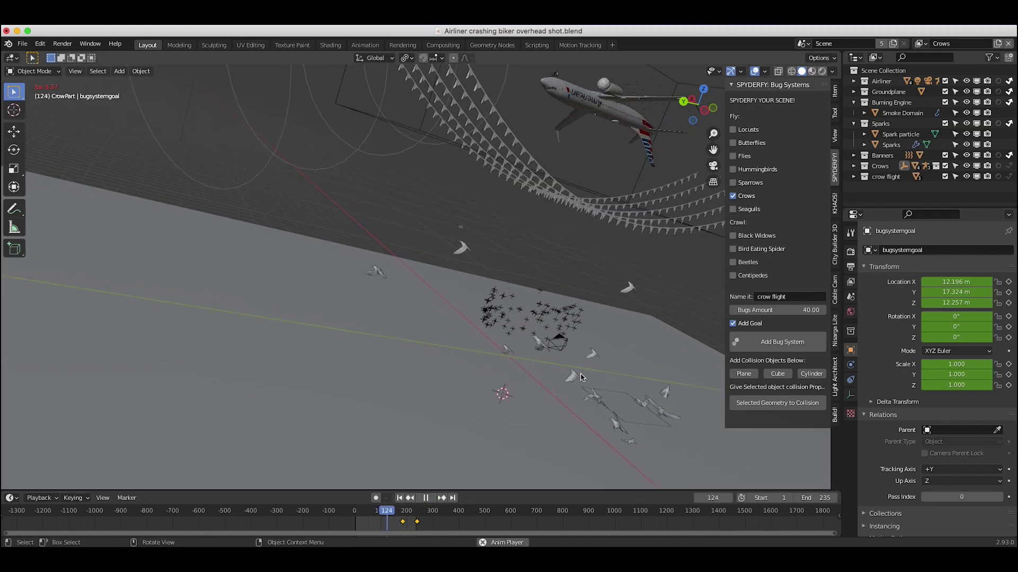
{"action": "left_click", "coordinate": [565, 340]}
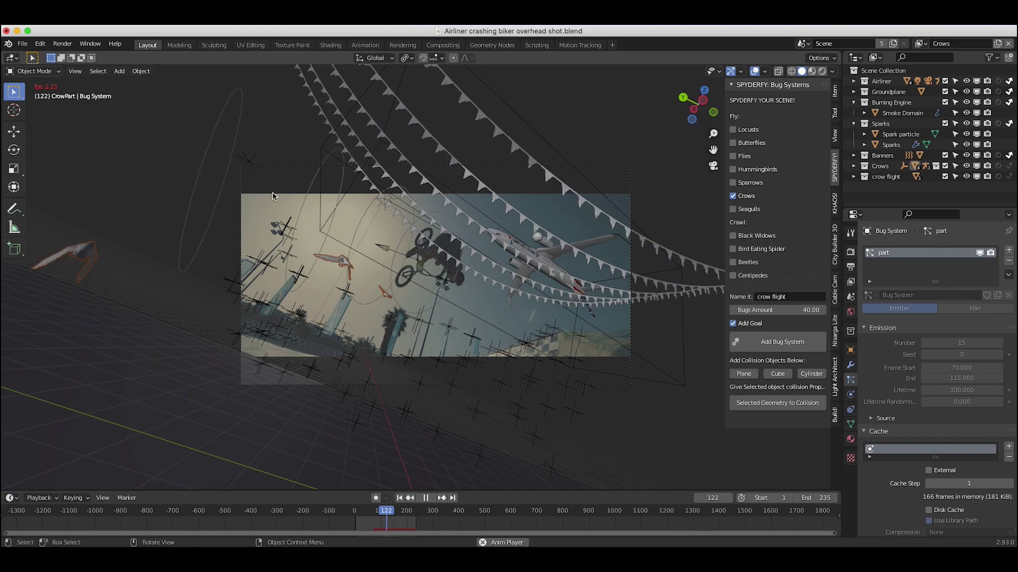
{"action": "key", "text": "space"}
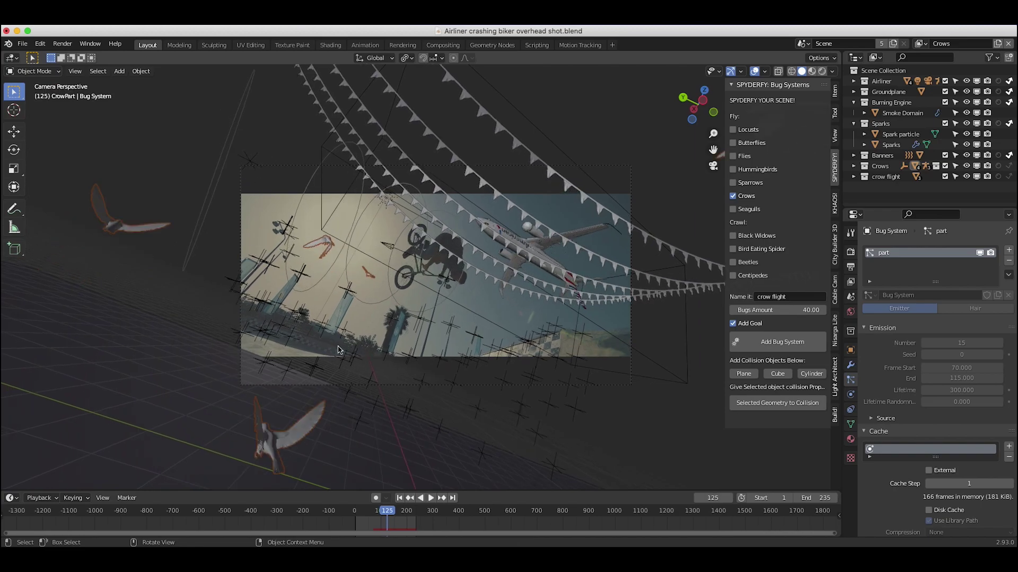
{"action": "key", "text": "z"}
{"action": "left_click", "coordinate": [512, 142]}
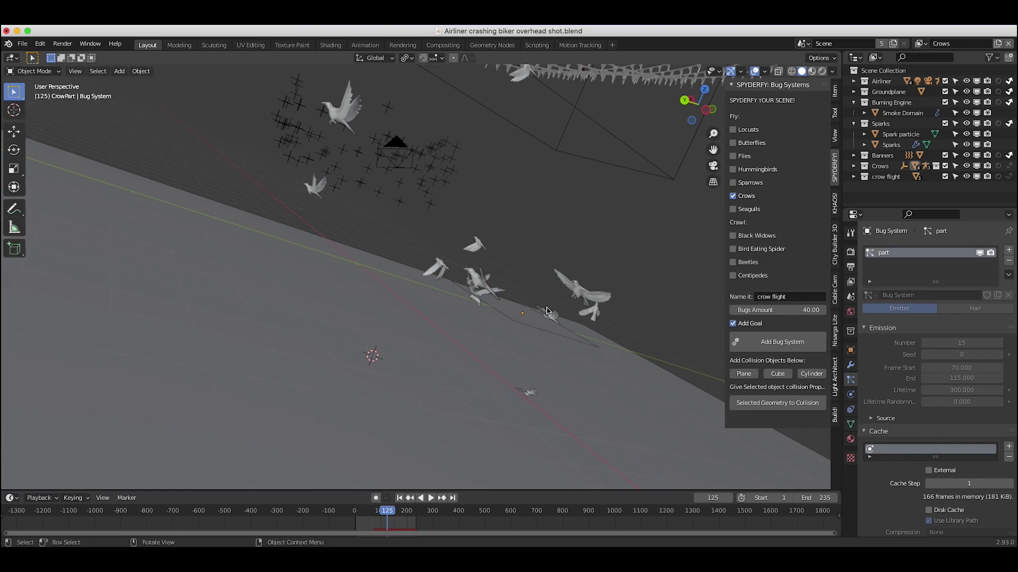
{"action": "scroll", "coordinate": [546, 313], "scroll_direction": "down", "scroll_amount": 2}
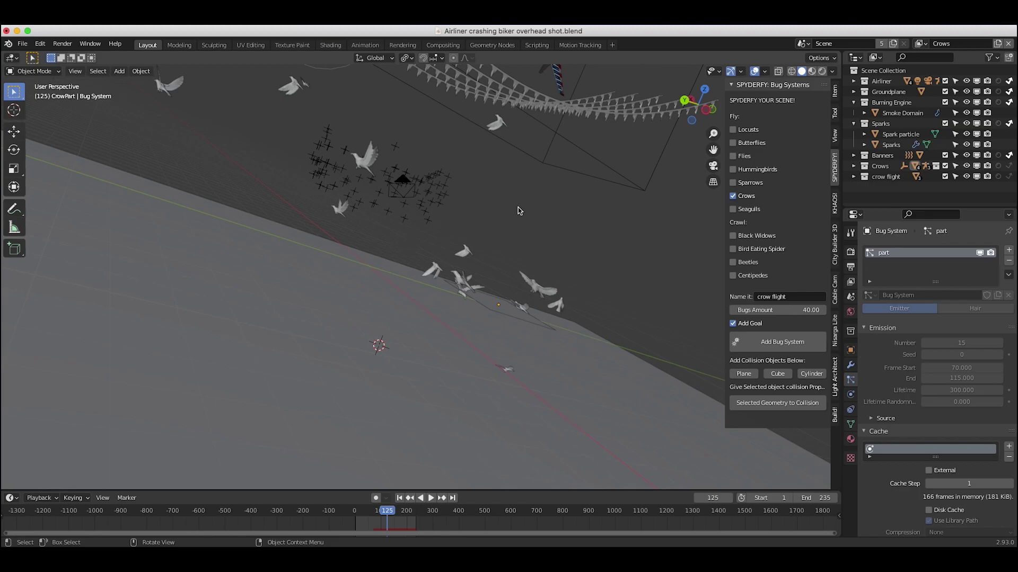
Step: Switch to the Airliner view layer and review its data and light render passes
{"action": "left_click", "coordinate": [803, 44]}
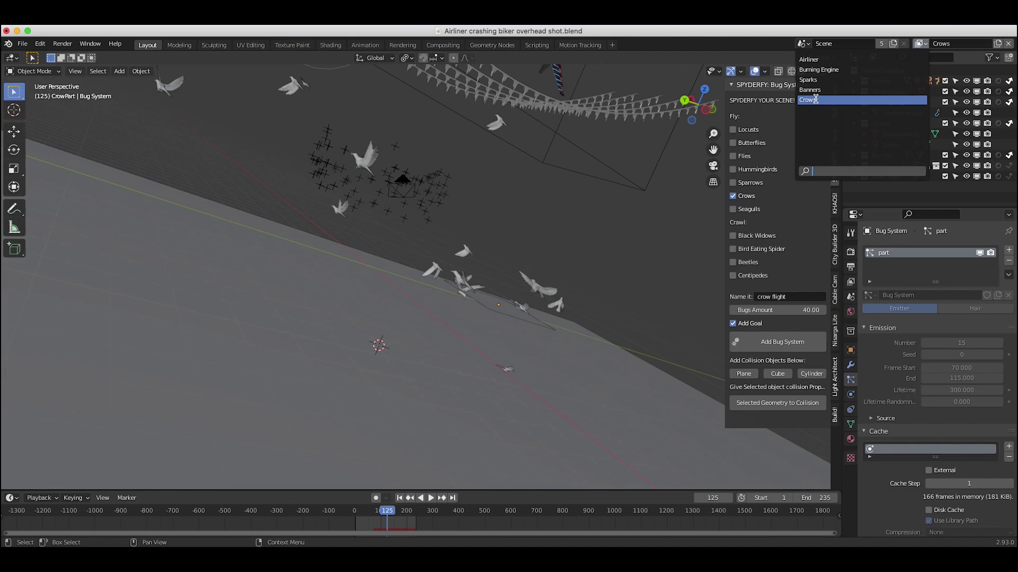
{"action": "left_click", "coordinate": [816, 61]}
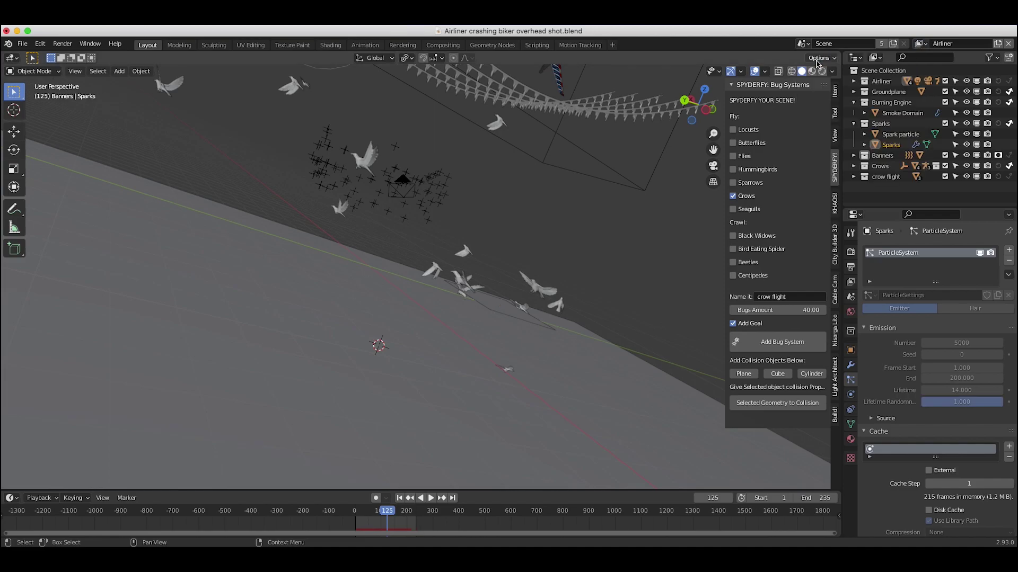
{"action": "left_click", "coordinate": [850, 282]}
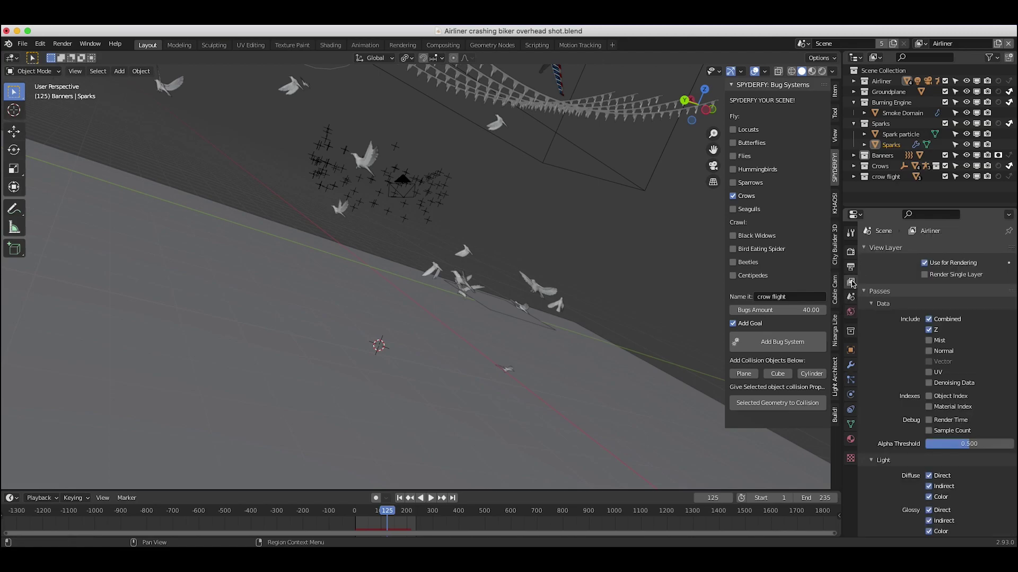
{"action": "scroll", "coordinate": [1005, 228], "scroll_direction": "down", "scroll_amount": 2}
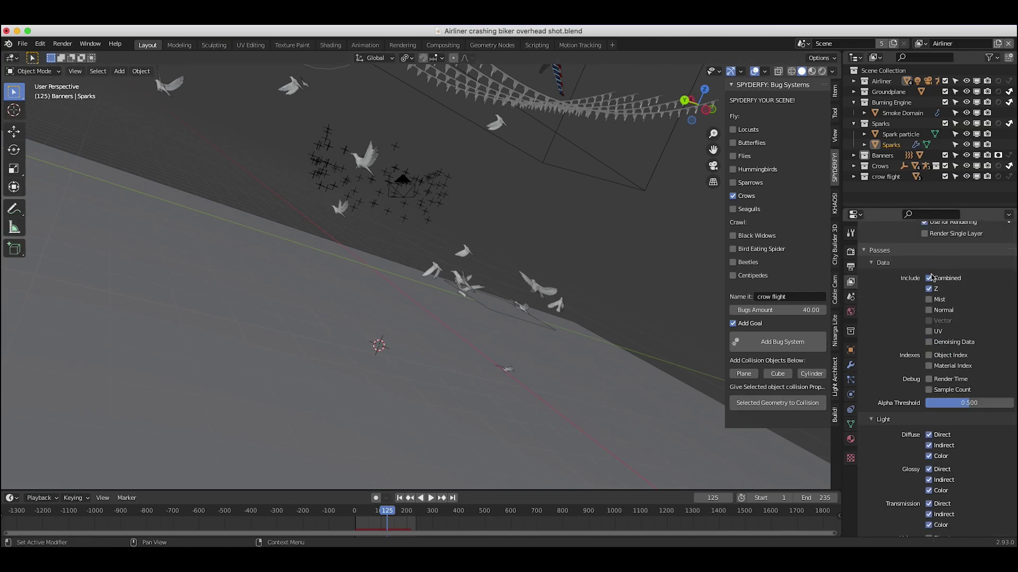
{"action": "scroll", "coordinate": [936, 268], "scroll_direction": "up", "scroll_amount": 1}
{"action": "scroll", "coordinate": [894, 403], "scroll_direction": "down", "scroll_amount": 7}
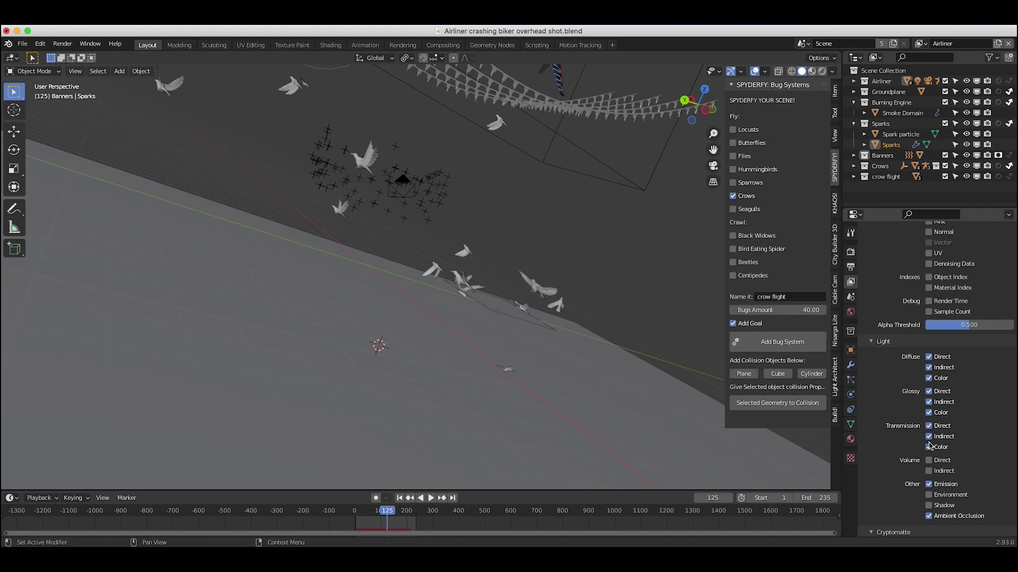
{"action": "scroll", "coordinate": [920, 417], "scroll_direction": "down", "scroll_amount": 4}
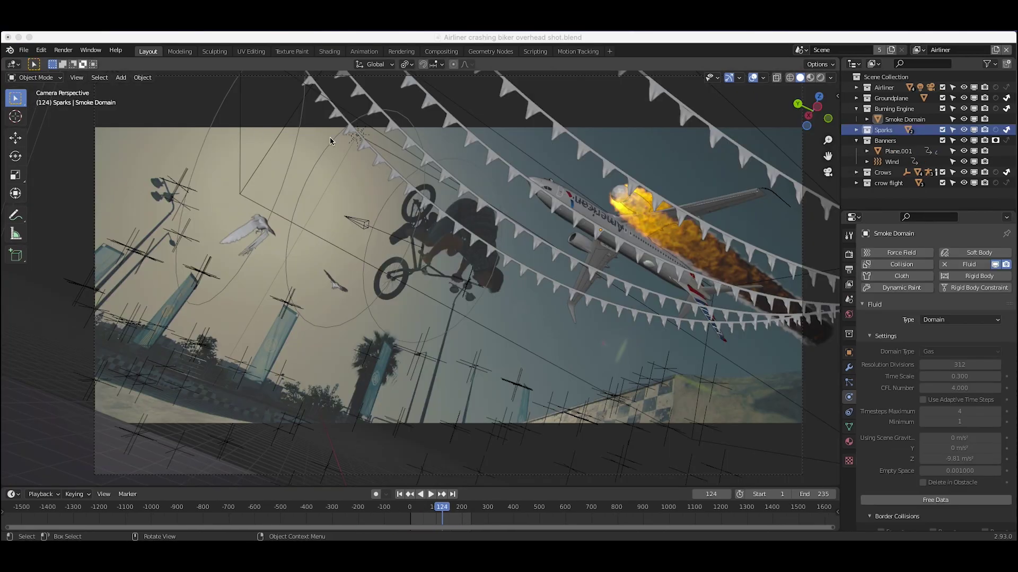
Step: Open the Compositing workspace and view the shot's complete node tree at frame 124
{"action": "left_click", "coordinate": [441, 51]}
{"action": "scroll", "coordinate": [448, 234], "scroll_direction": "down", "scroll_amount": 4}
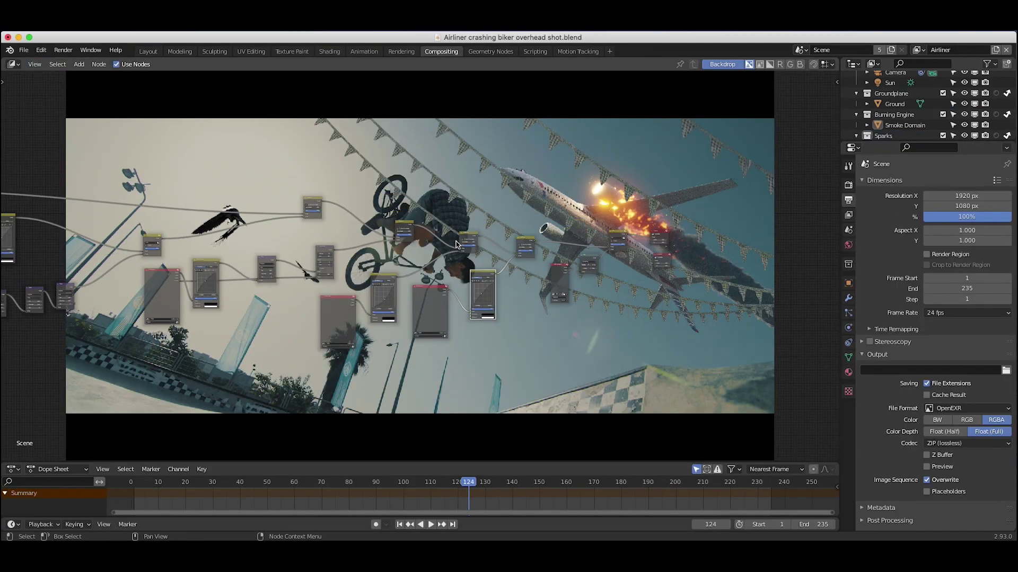
{"action": "scroll", "coordinate": [450, 234], "scroll_direction": "right", "scroll_amount": 1}
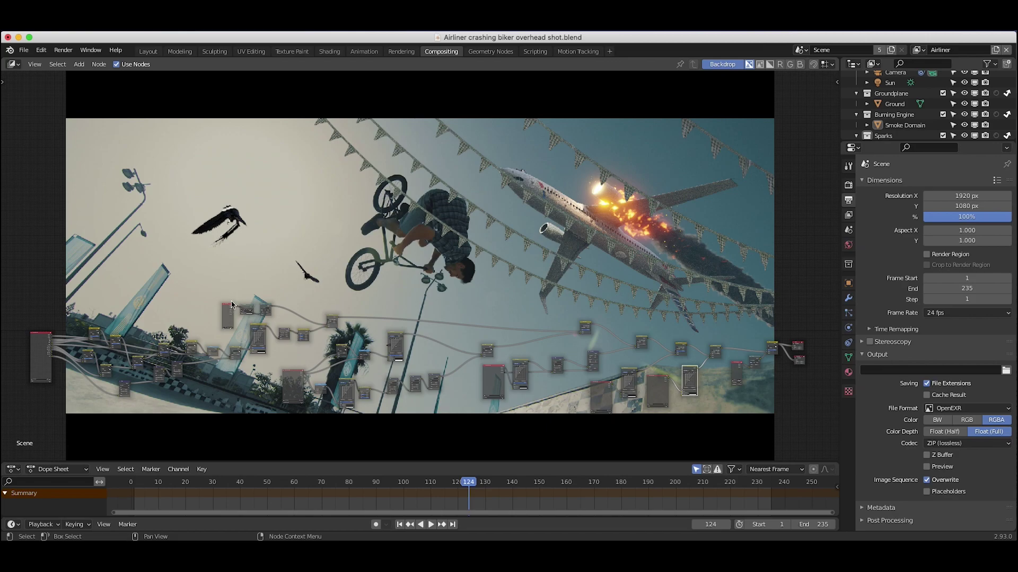
Step: Examine the background Movie Clip node, its Render Size Scale node, and the Alpha Over node they feed
{"action": "scroll", "coordinate": [234, 305], "scroll_direction": "up", "scroll_amount": 5}
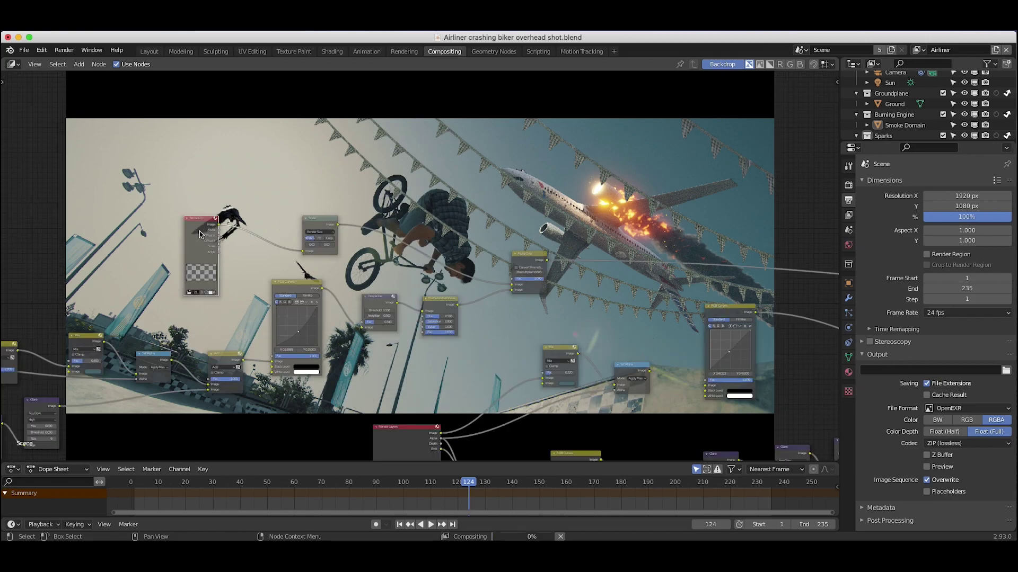
{"action": "scroll", "coordinate": [200, 249], "scroll_direction": "up", "scroll_amount": 4}
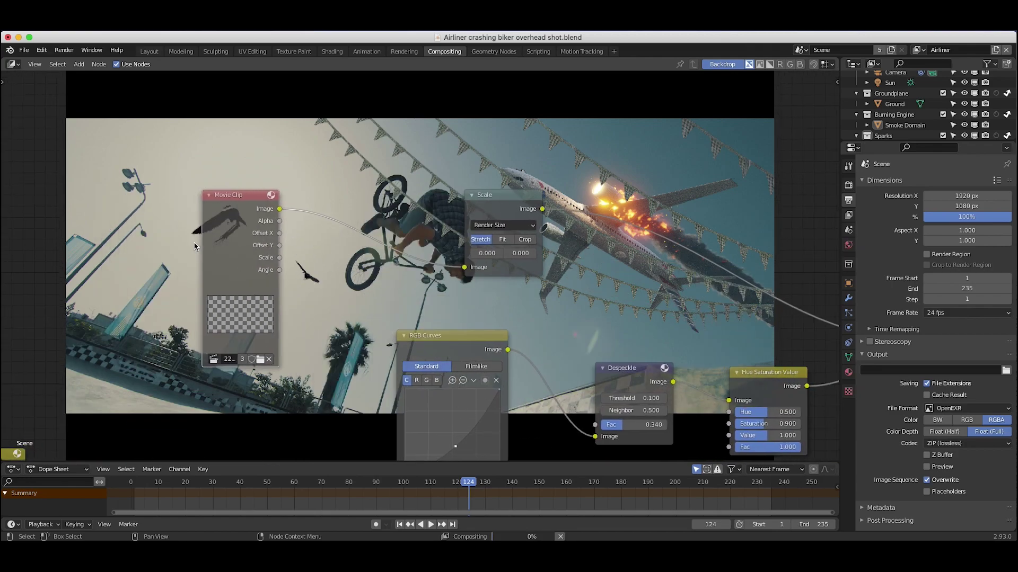
{"action": "scroll", "coordinate": [327, 277], "scroll_direction": "down", "scroll_amount": 2}
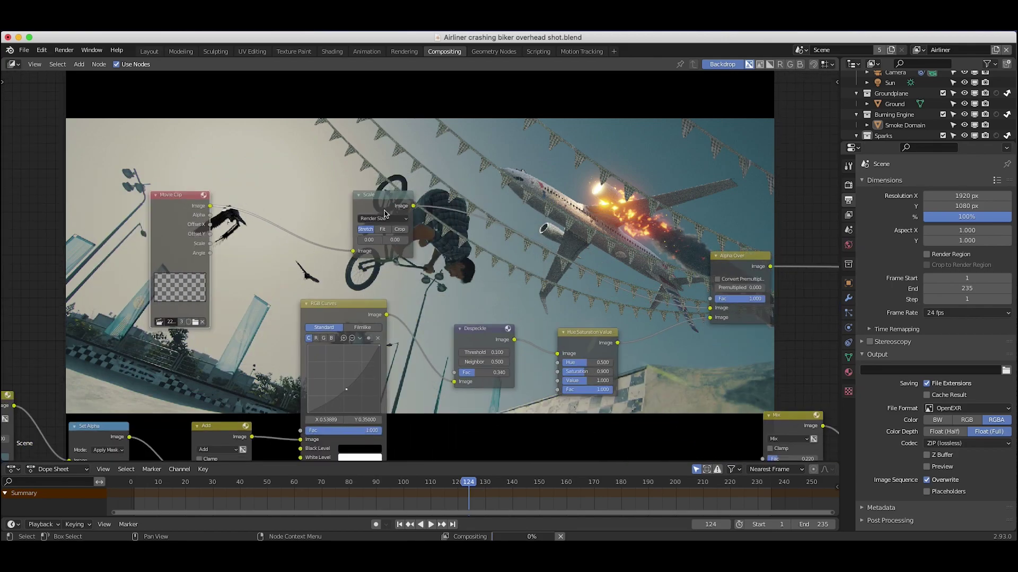
{"action": "scroll", "coordinate": [595, 210], "scroll_direction": "down", "scroll_amount": 2}
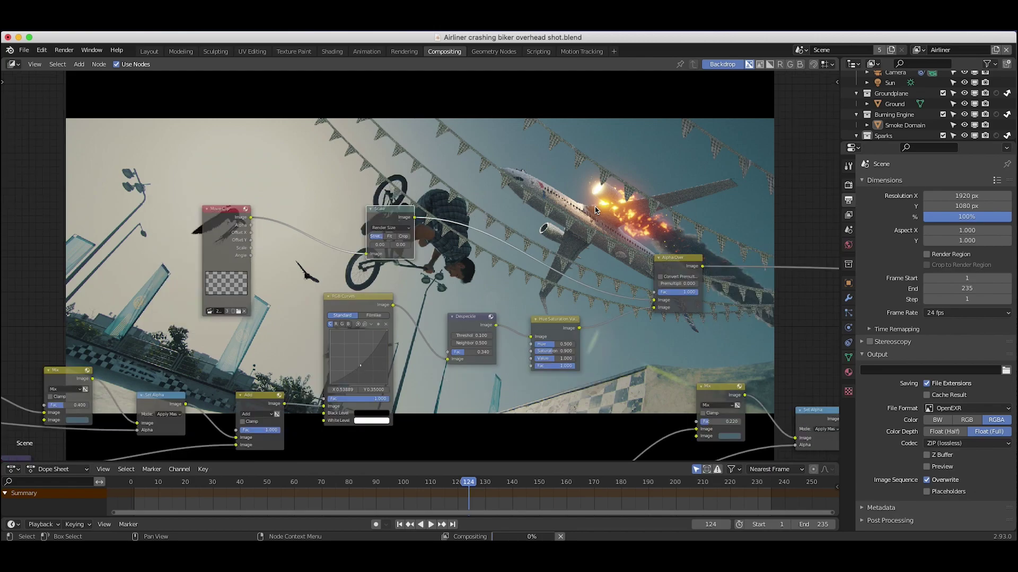
{"action": "scroll", "coordinate": [544, 265], "scroll_direction": "down", "scroll_amount": 1}
{"action": "left_click", "coordinate": [481, 256]}
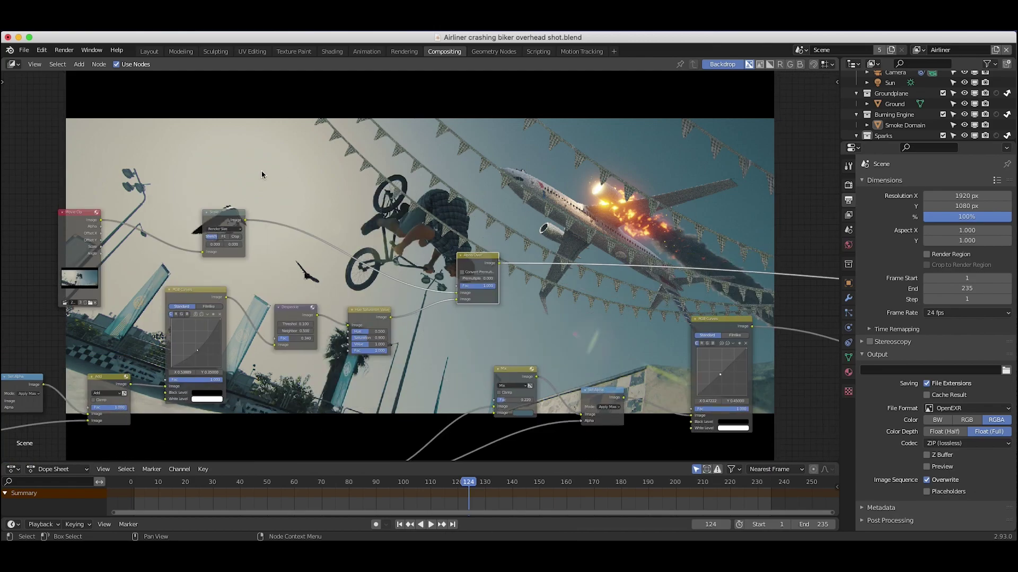
Step: Add a Viewer node and connect the airliner's Alpha Over image output to it
{"action": "left_click", "coordinate": [697, 194]}
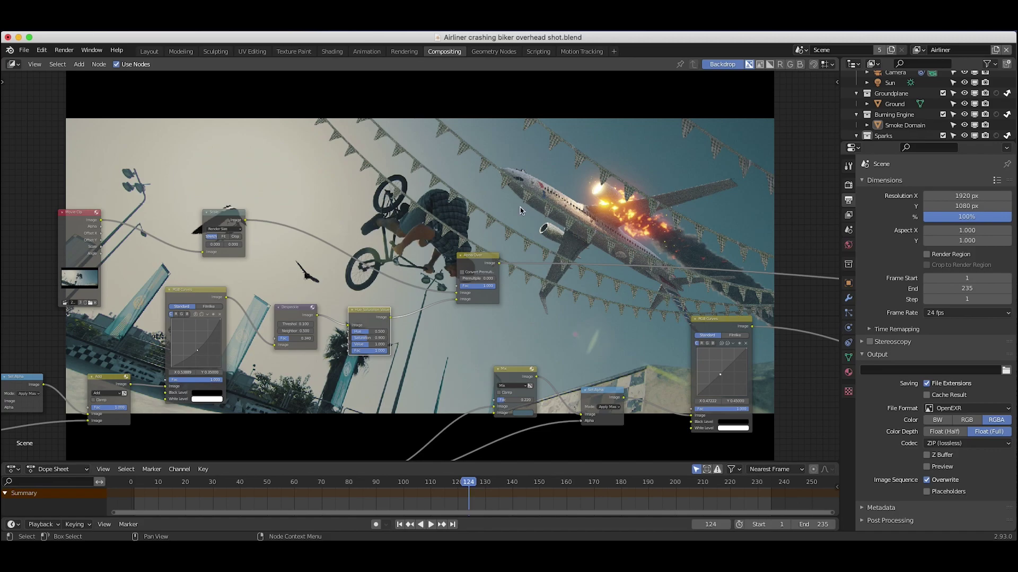
{"action": "key", "text": "shift+a"}
{"action": "mouse_move", "coordinate": [448, 239]}
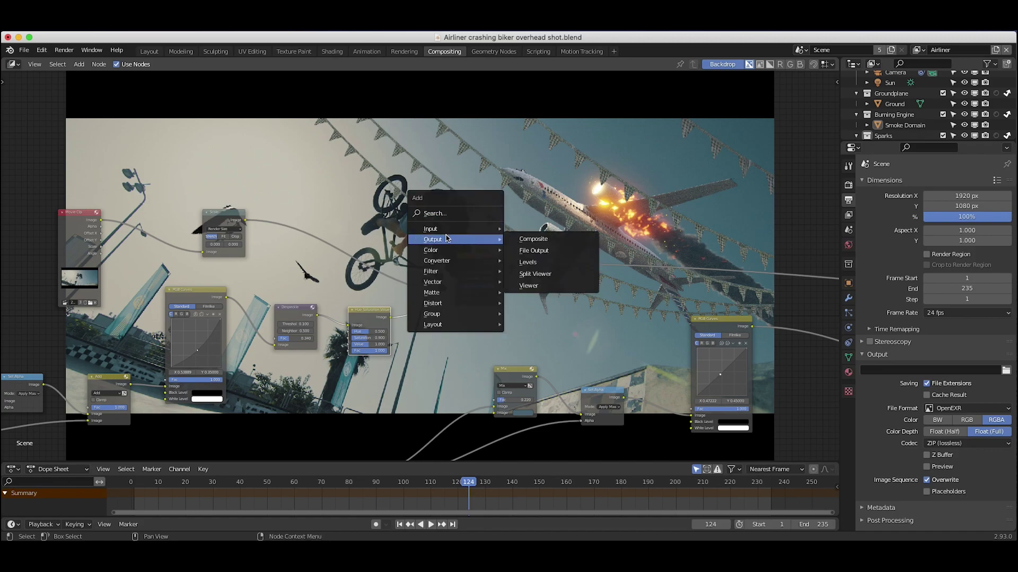
{"action": "left_click", "coordinate": [532, 275]}
{"action": "left_click", "coordinate": [604, 178]}
{"action": "left_click_drag", "start_coordinate": [498, 263], "coordinate": [587, 170]}
{"action": "left_click", "coordinate": [609, 172]}
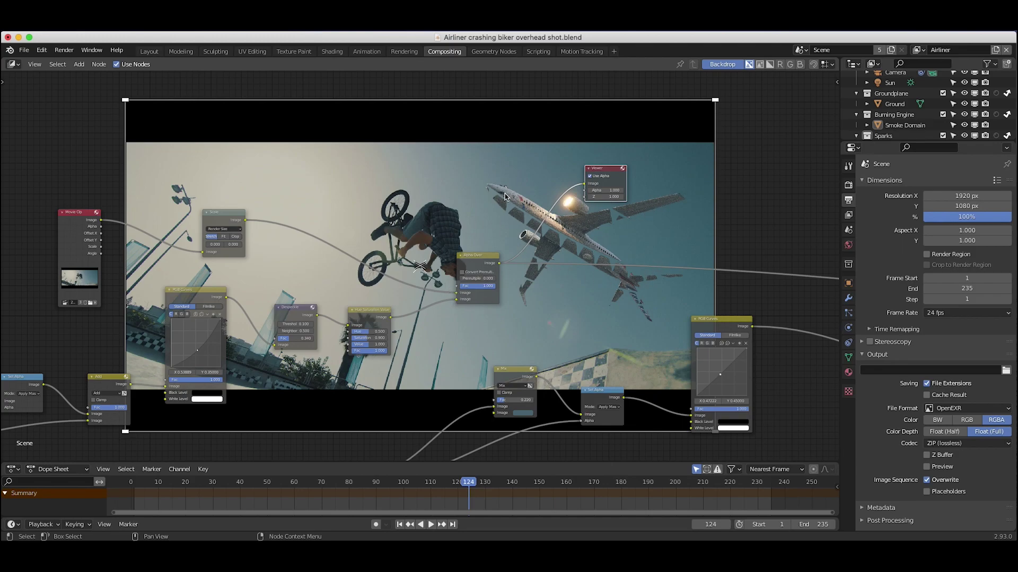
Step: Trace the airliner's compositing nodes from the Alpha Over node back to the passes of its Render Layers node
{"action": "left_click", "coordinate": [460, 281]}
{"action": "middle_click_drag", "start_coordinate": [472, 264], "coordinate": [408, 233]}
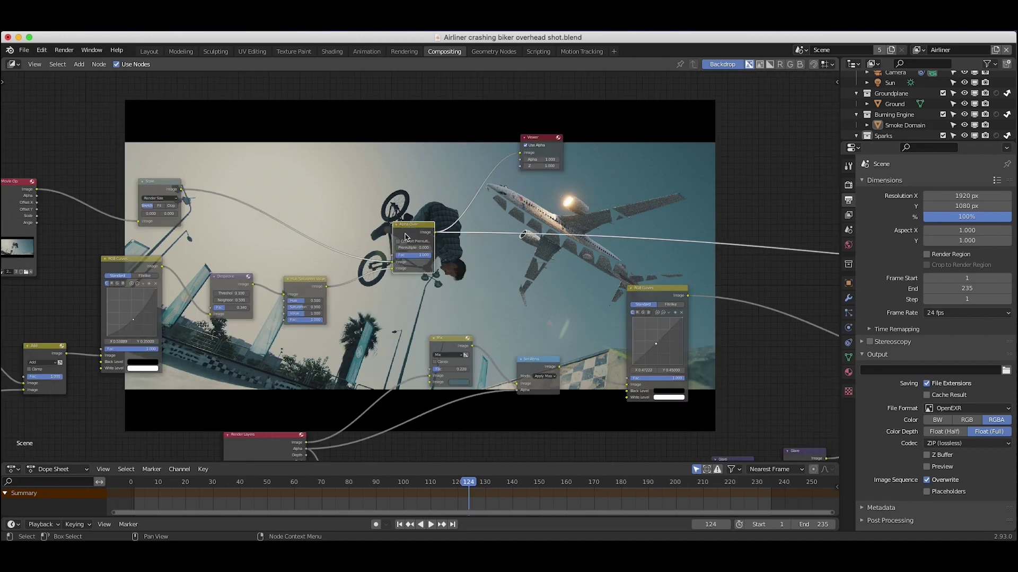
{"action": "key", "text": "Home"}
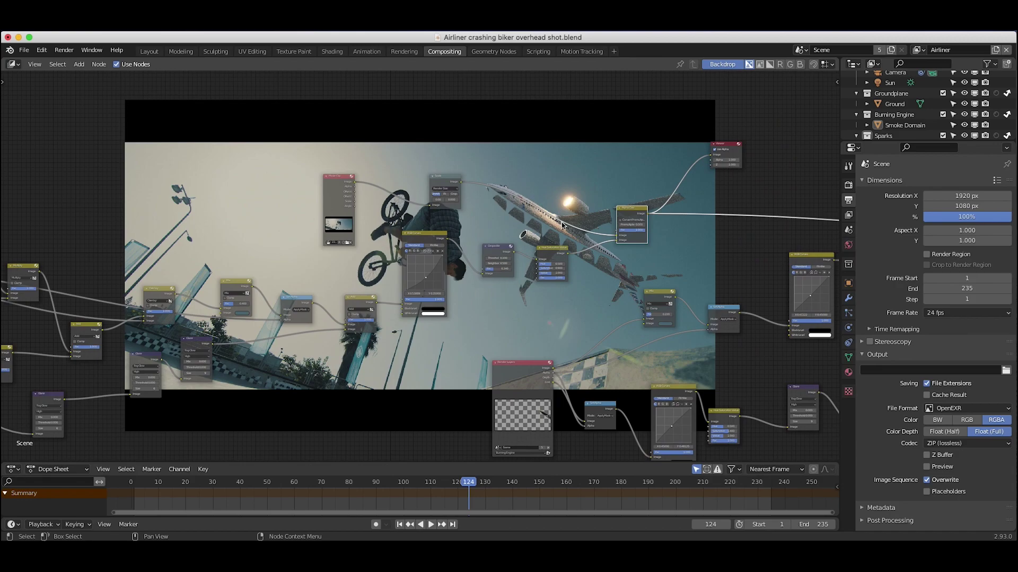
{"action": "scroll", "coordinate": [326, 301], "scroll_direction": "left", "scroll_amount": 4}
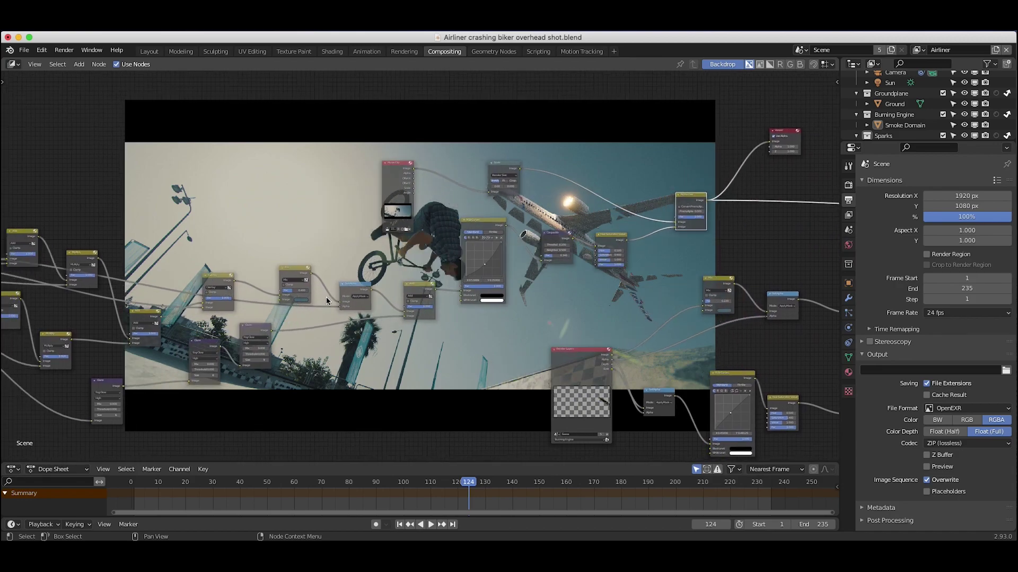
{"action": "scroll", "coordinate": [327, 301], "scroll_direction": "right", "scroll_amount": 4}
{"action": "scroll", "coordinate": [326, 301], "scroll_direction": "left", "scroll_amount": 4}
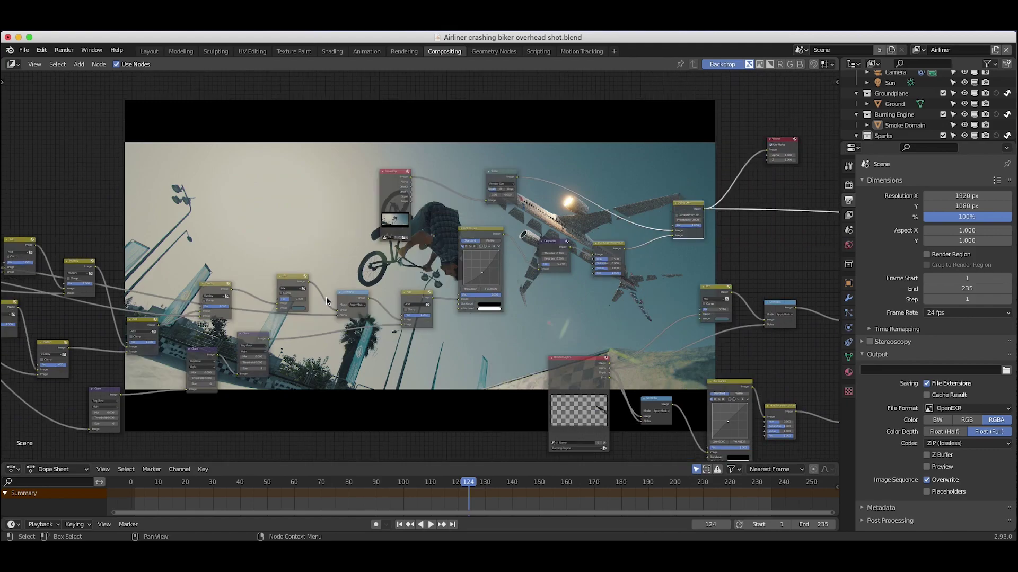
{"action": "scroll", "coordinate": [327, 301], "scroll_direction": "right", "scroll_amount": 2}
{"action": "scroll", "coordinate": [327, 301], "scroll_direction": "left", "scroll_amount": 1}
{"action": "scroll", "coordinate": [250, 228], "scroll_direction": "left", "scroll_amount": 4}
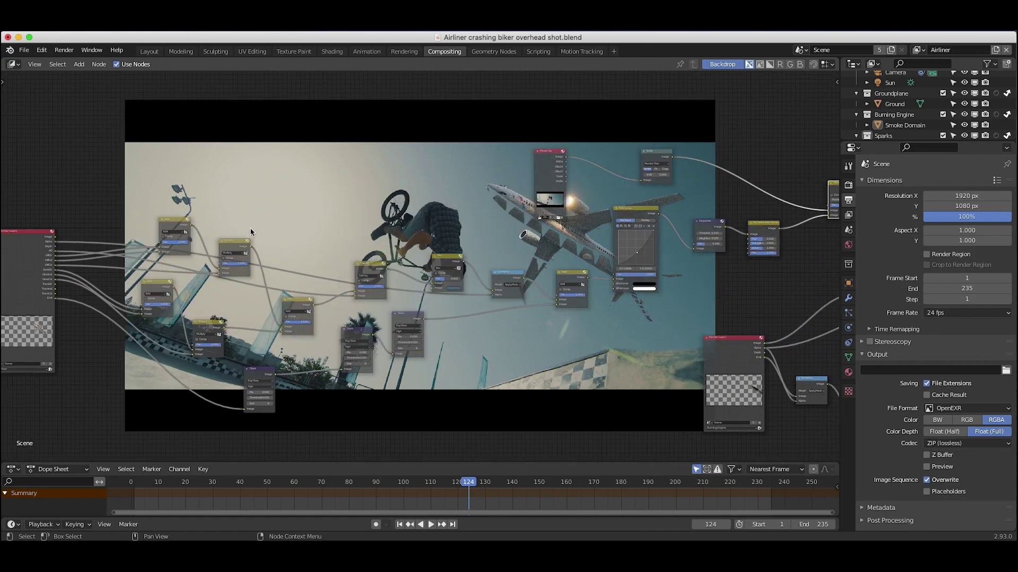
{"action": "scroll", "coordinate": [250, 228], "scroll_direction": "right", "scroll_amount": 2}
{"action": "scroll", "coordinate": [250, 229], "scroll_direction": "left", "scroll_amount": 4}
{"action": "scroll", "coordinate": [251, 232], "scroll_direction": "up", "scroll_amount": 4, "text": "ctrl"}
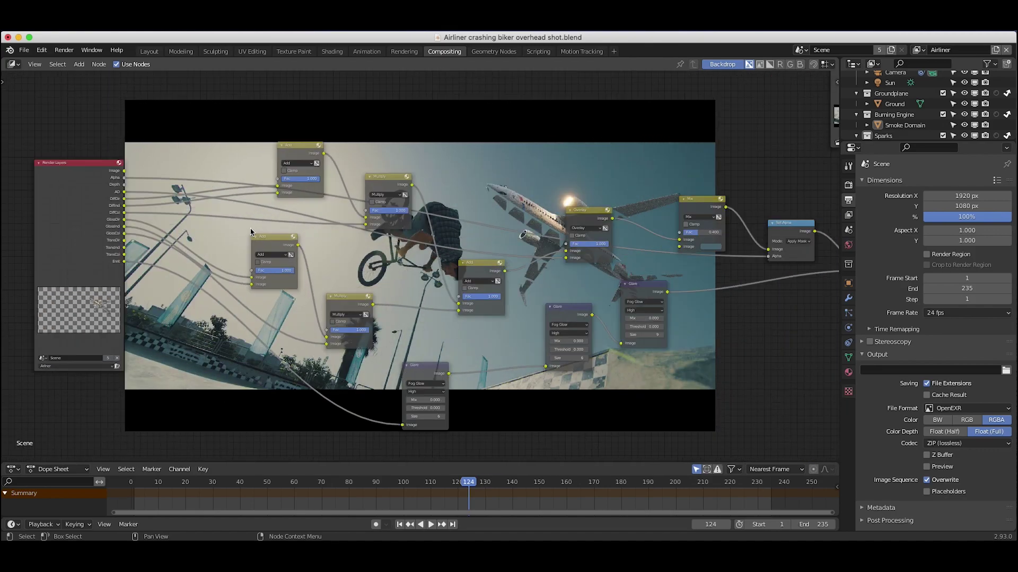
Step: Examine how the airliner's Render Layers passes feed the Add and Multiply nodes and the Overlay node
{"action": "scroll", "coordinate": [250, 231], "scroll_direction": "left", "scroll_amount": 4}
{"action": "scroll", "coordinate": [250, 232], "scroll_direction": "right", "scroll_amount": 4}
{"action": "scroll", "coordinate": [250, 232], "scroll_direction": "left", "scroll_amount": 2}
{"action": "scroll", "coordinate": [250, 232], "scroll_direction": "left", "scroll_amount": 1}
{"action": "scroll", "coordinate": [251, 232], "scroll_direction": "down", "scroll_amount": 1}
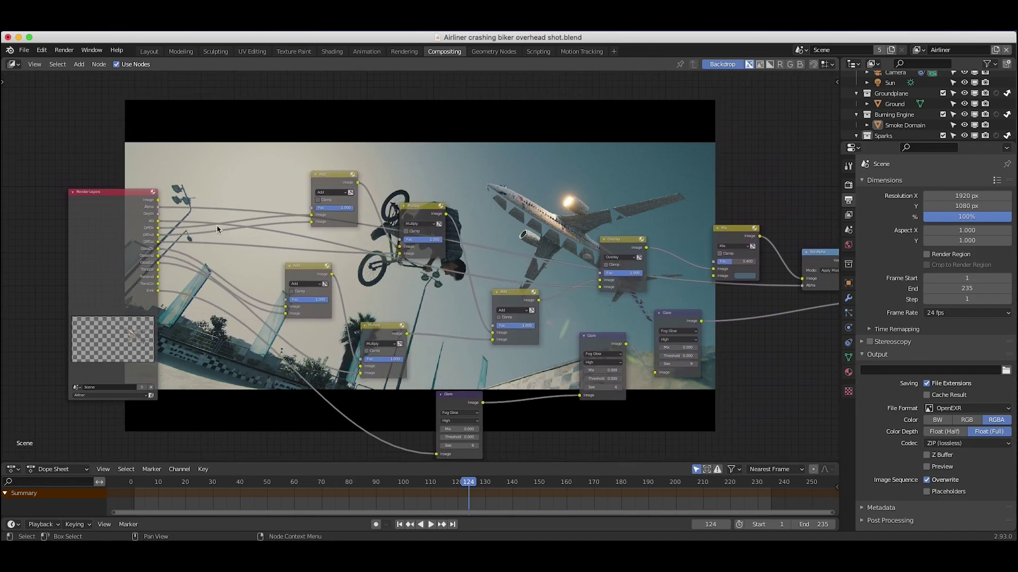
{"action": "left_click", "coordinate": [117, 214]}
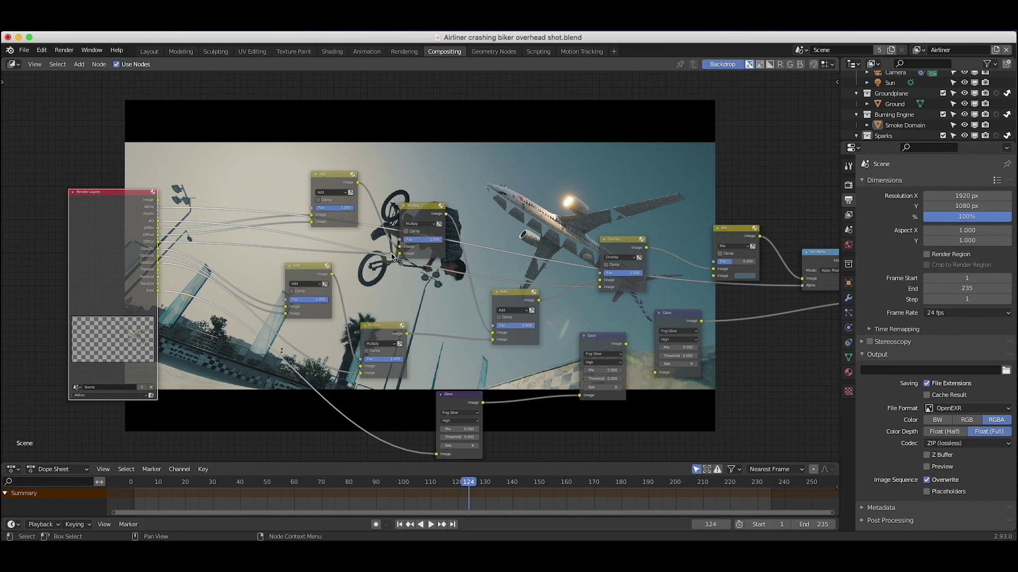
{"action": "left_click_drag", "start_coordinate": [158, 201], "coordinate": [233, 161]}
{"action": "left_click", "coordinate": [319, 177]}
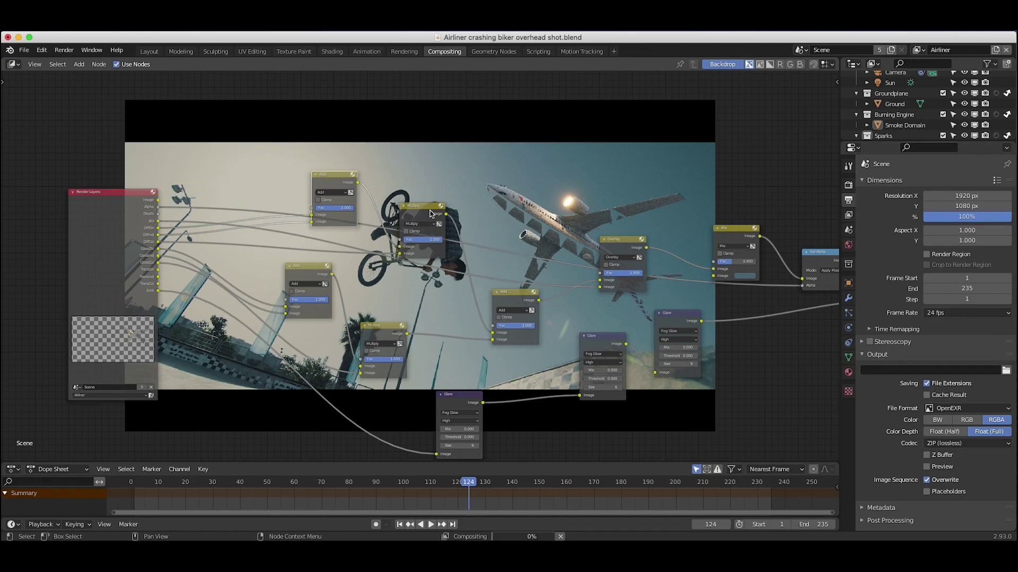
{"action": "left_click", "coordinate": [414, 208]}
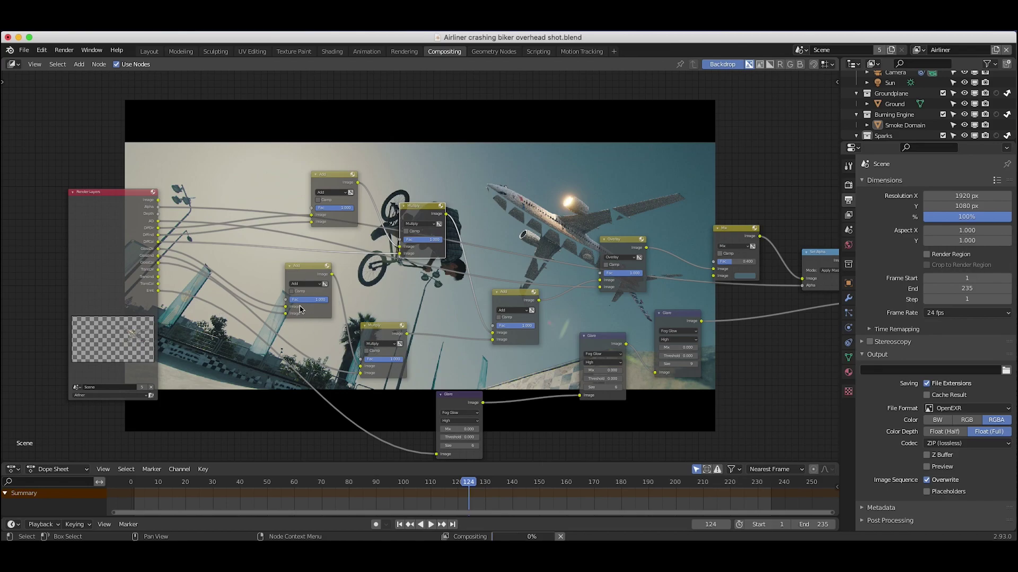
{"action": "left_click", "coordinate": [292, 271]}
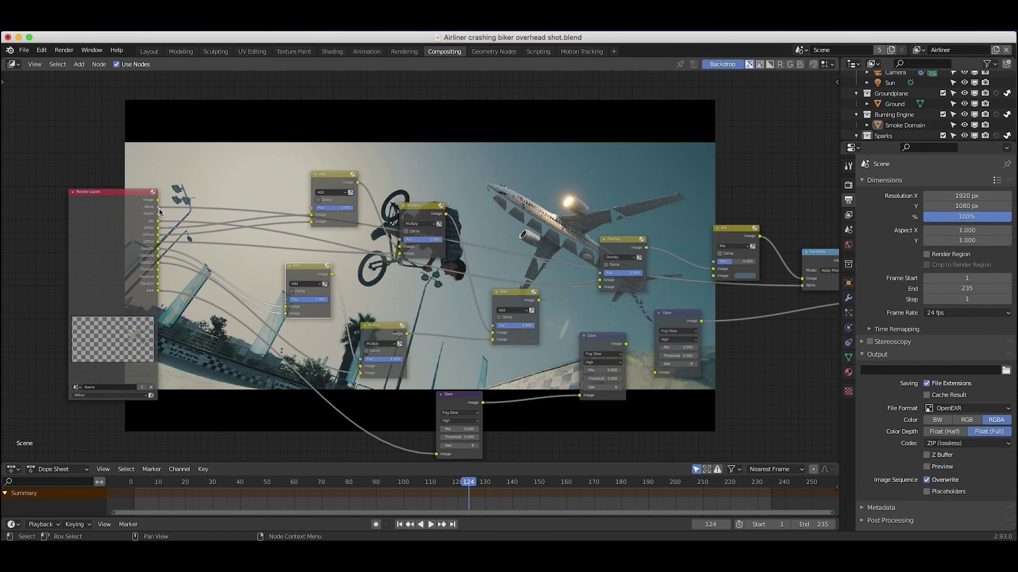
{"action": "scroll", "coordinate": [157, 287], "scroll_direction": "down", "scroll_amount": 5}
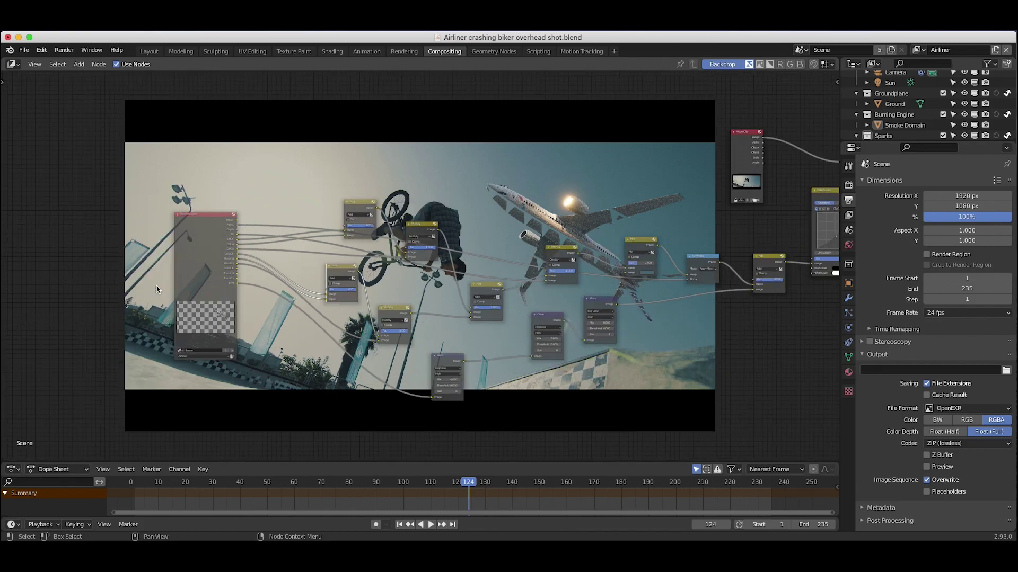
{"action": "middle_click_drag", "start_coordinate": [552, 264], "coordinate": [371, 284]}
{"action": "left_click", "coordinate": [382, 270]}
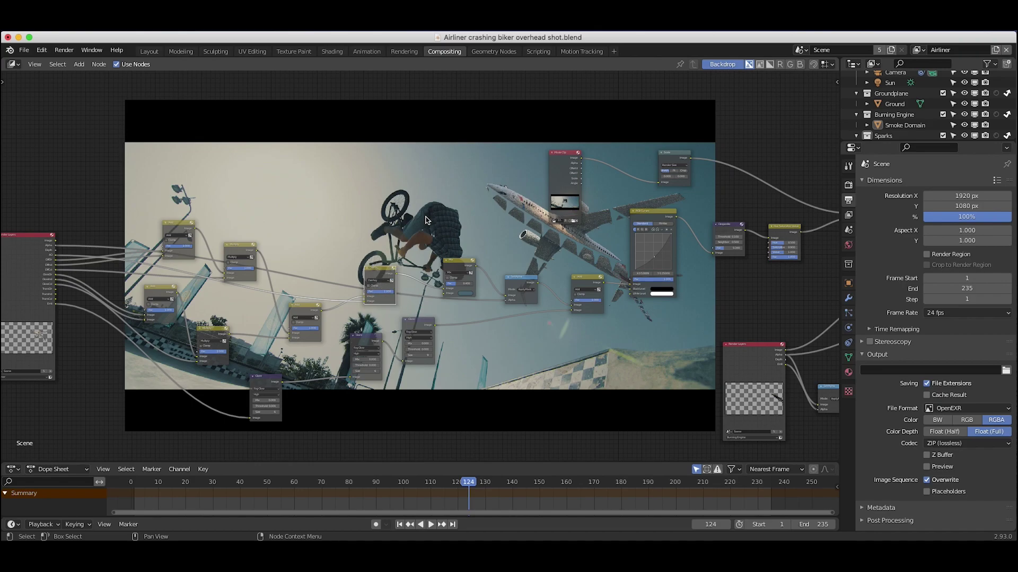
Step: Trace the diffuse and glossy Add and Multiply nodes through their shared Add node to the Overlay node
{"action": "scroll", "coordinate": [300, 252], "scroll_direction": "up", "scroll_amount": 4}
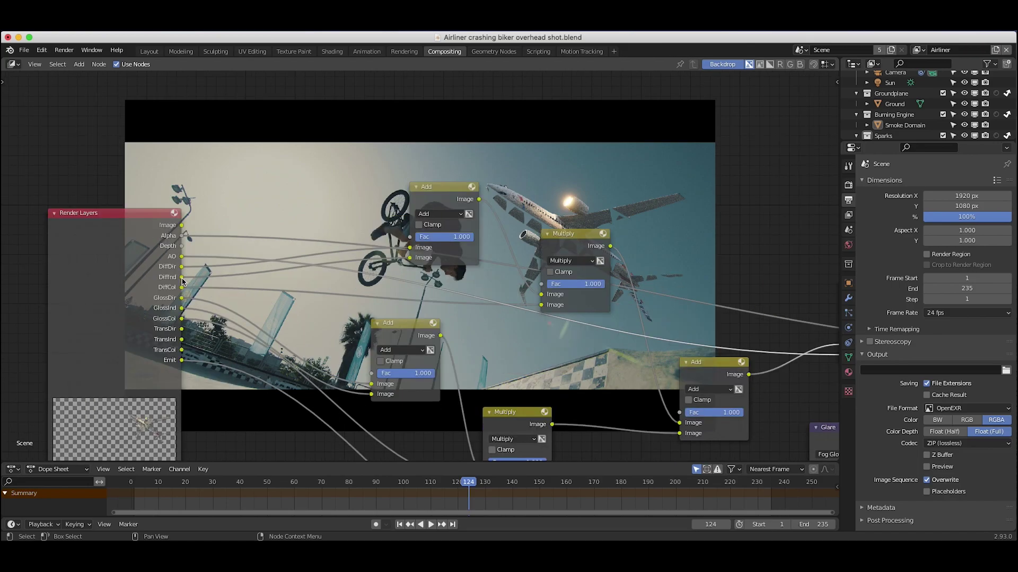
{"action": "left_click", "coordinate": [450, 225]}
{"action": "left_click", "coordinate": [561, 246]}
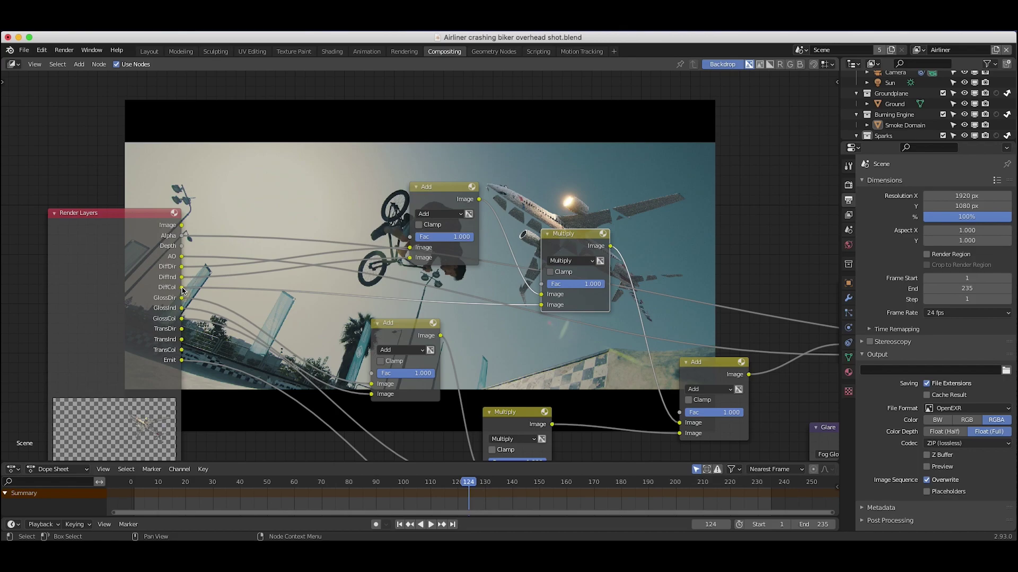
{"action": "middle_click_drag", "start_coordinate": [555, 327], "coordinate": [327, 117]}
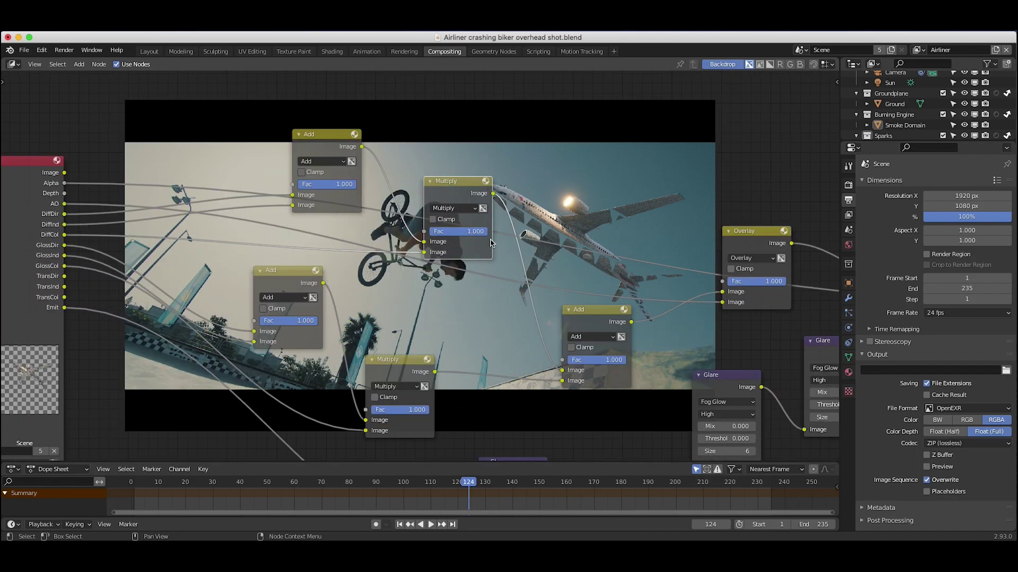
{"action": "left_click", "coordinate": [607, 342]}
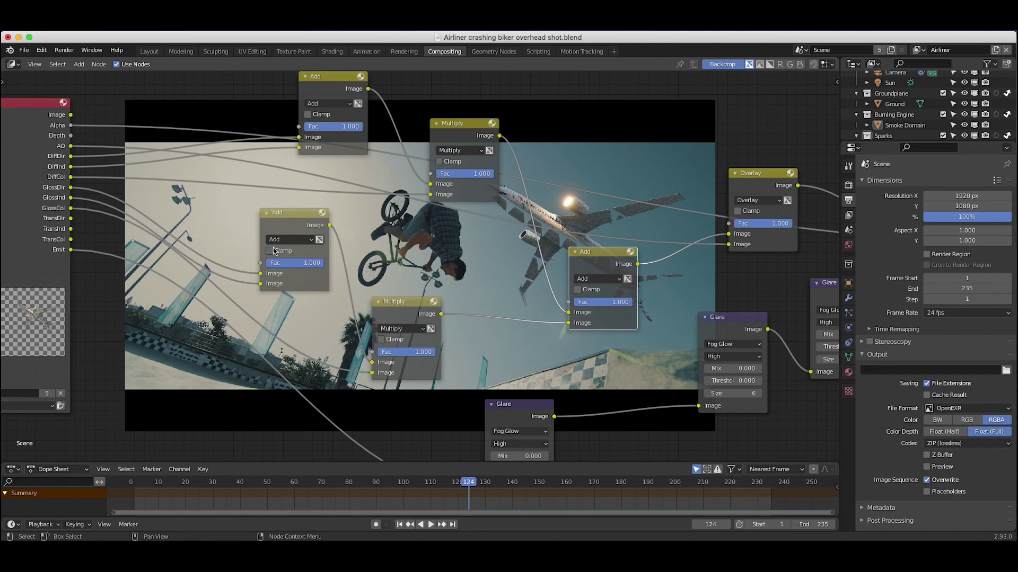
{"action": "left_click", "coordinate": [415, 312]}
{"action": "left_click", "coordinate": [613, 259]}
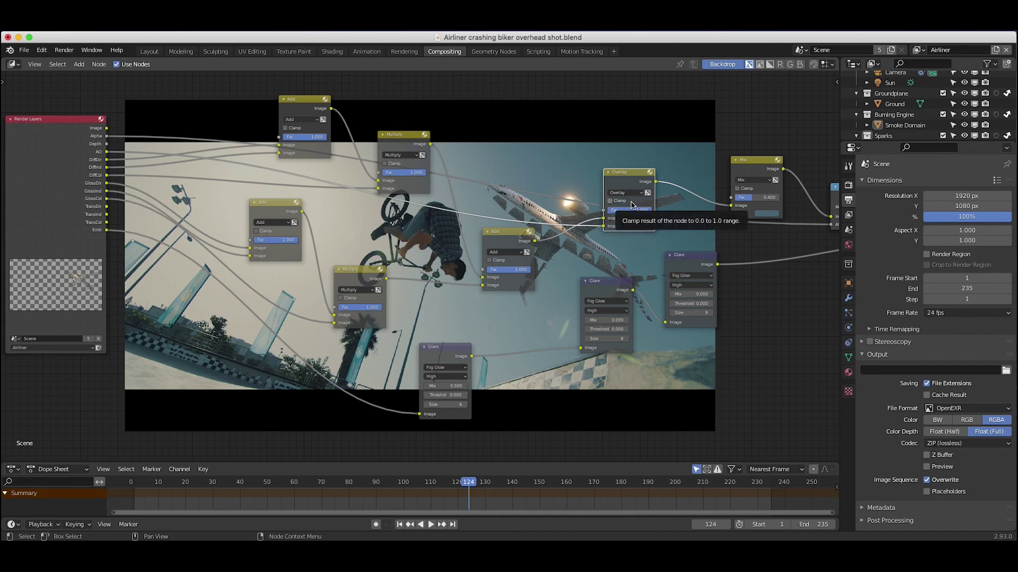
Step: Set the Overlay node's factor to 0 to compare the airliner, and restore it to 1
{"action": "scroll", "coordinate": [628, 182], "scroll_direction": "right", "scroll_amount": 5}
{"action": "left_click_drag", "start_coordinate": [521, 220], "coordinate": [501, 220]}
{"action": "scroll", "coordinate": [555, 170], "scroll_direction": "up", "scroll_amount": 5}
{"action": "scroll", "coordinate": [554, 172], "scroll_direction": "up", "scroll_amount": 2}
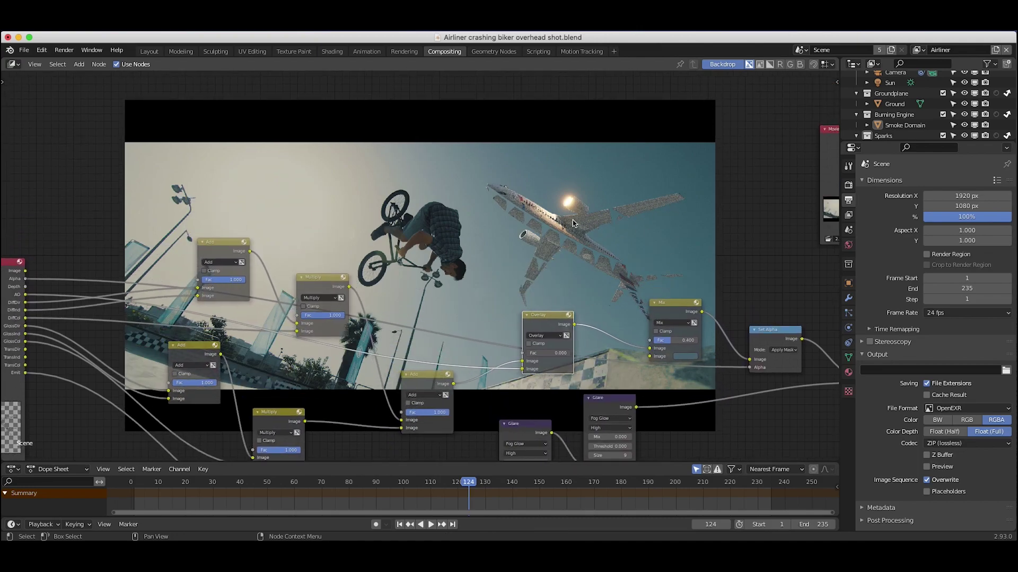
{"action": "left_click_drag", "start_coordinate": [536, 351], "coordinate": [572, 356]}
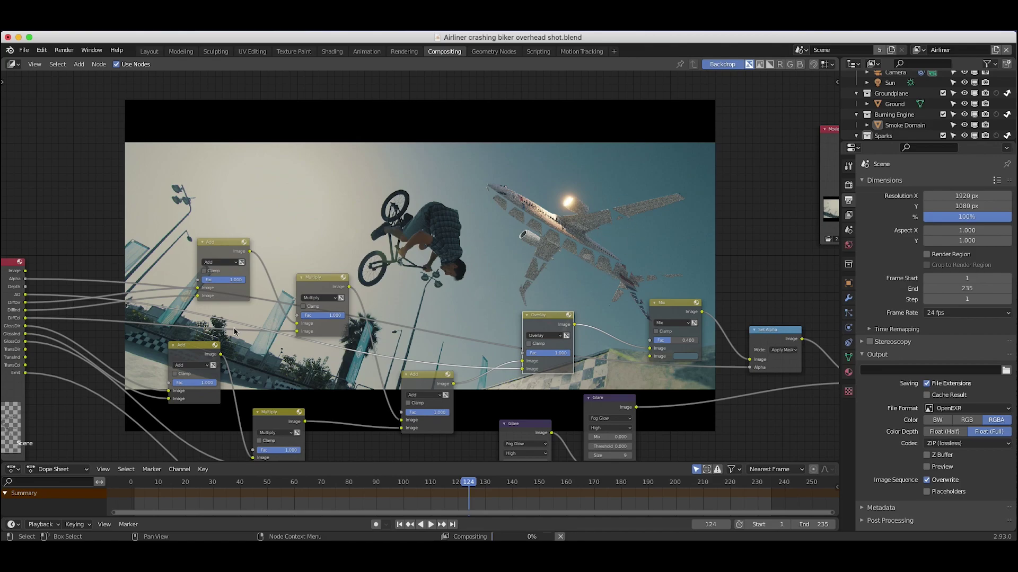
Step: Set the factor of the Add node joining the diffuse and glossy passes to 0, and restore it to 1
{"action": "scroll", "coordinate": [382, 288], "scroll_direction": "down", "scroll_amount": 2}
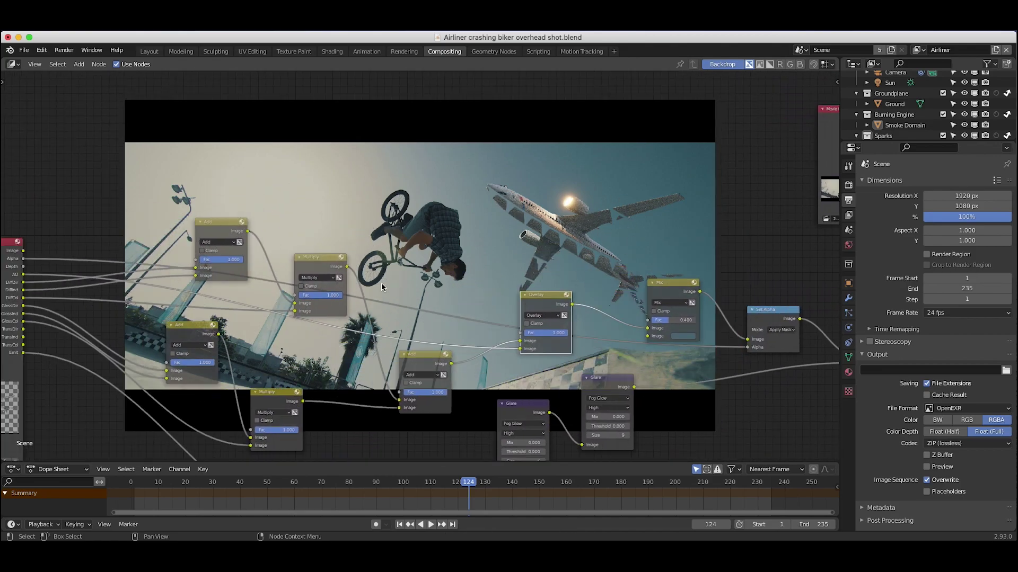
{"action": "scroll", "coordinate": [382, 287], "scroll_direction": "down", "scroll_amount": 8}
{"action": "scroll", "coordinate": [381, 287], "scroll_direction": "left", "scroll_amount": 12}
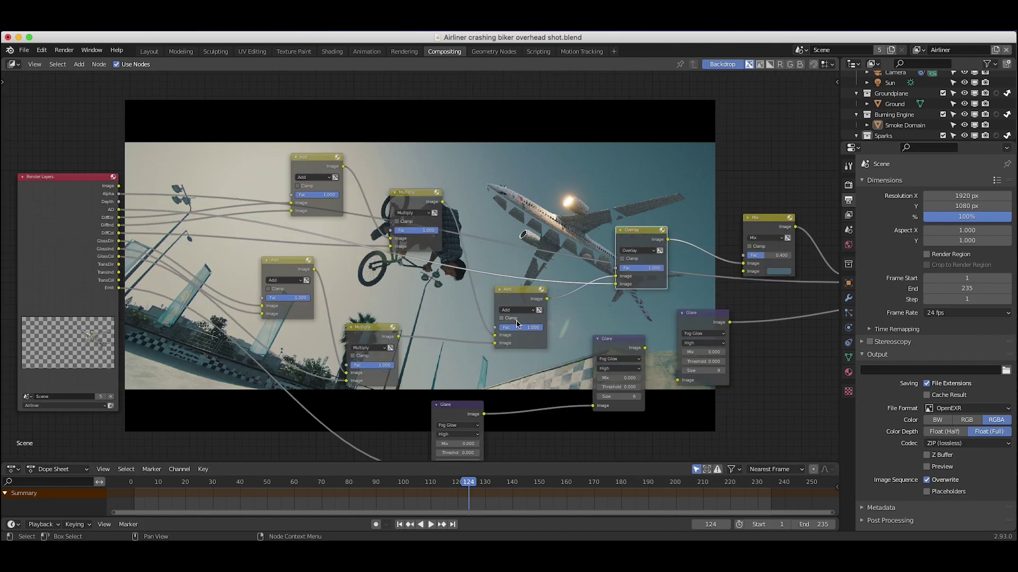
{"action": "left_click_drag", "start_coordinate": [528, 327], "coordinate": [499, 328]}
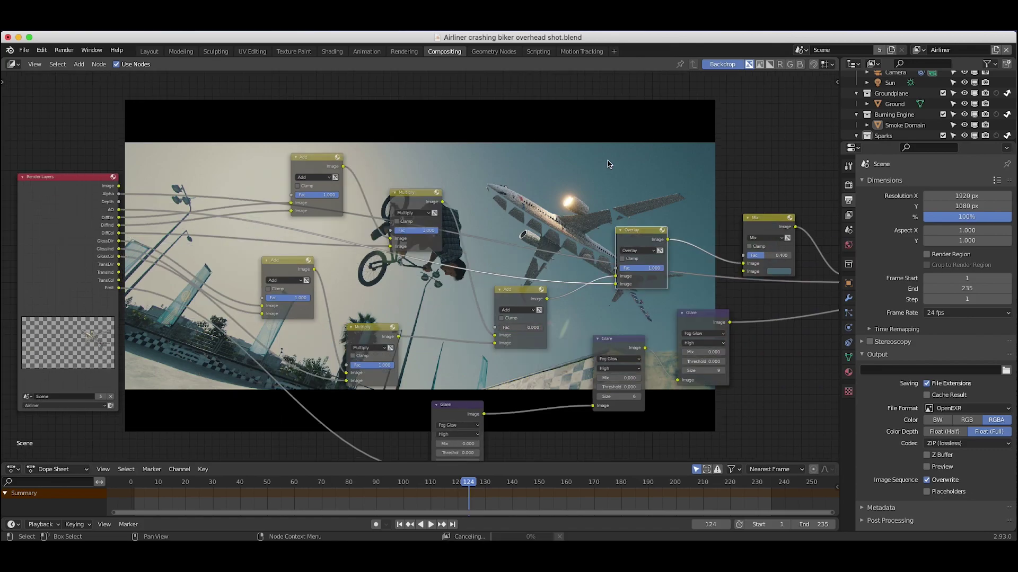
{"action": "scroll", "coordinate": [547, 199], "scroll_direction": "right", "scroll_amount": 3}
{"action": "scroll", "coordinate": [547, 199], "scroll_direction": "up", "scroll_amount": 3}
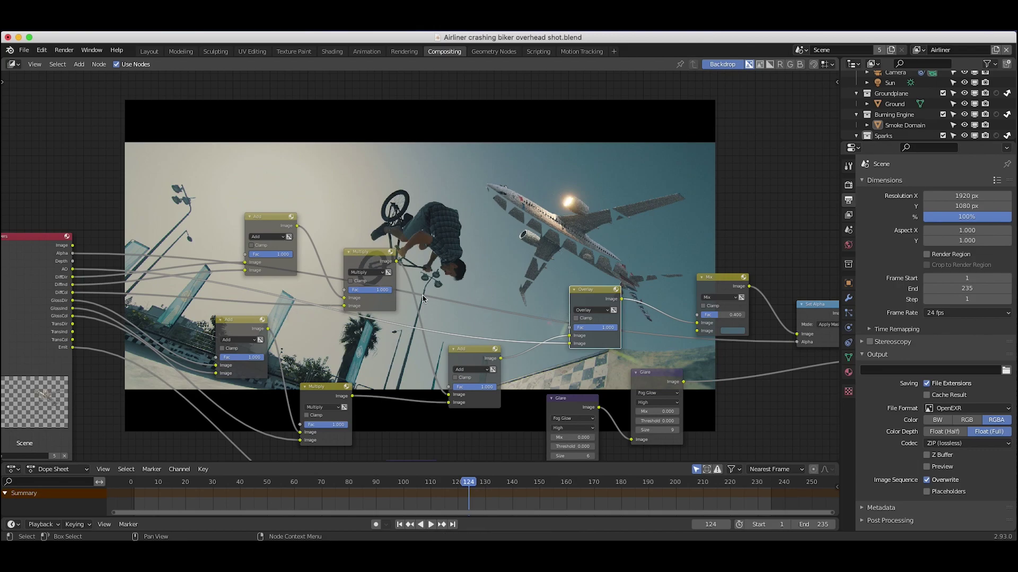
Step: Set the factor of the airliner's Mix node, between Overlay and Set Alpha, to 0 to compare its blue tint
{"action": "scroll", "coordinate": [424, 314], "scroll_direction": "down", "scroll_amount": 1}
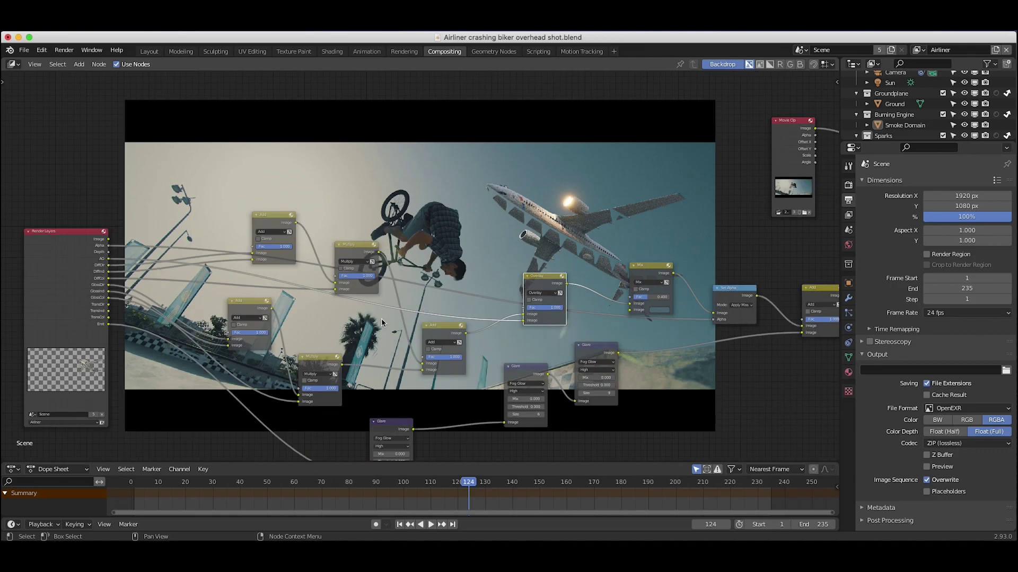
{"action": "middle_click_drag", "start_coordinate": [494, 257], "coordinate": [487, 240]}
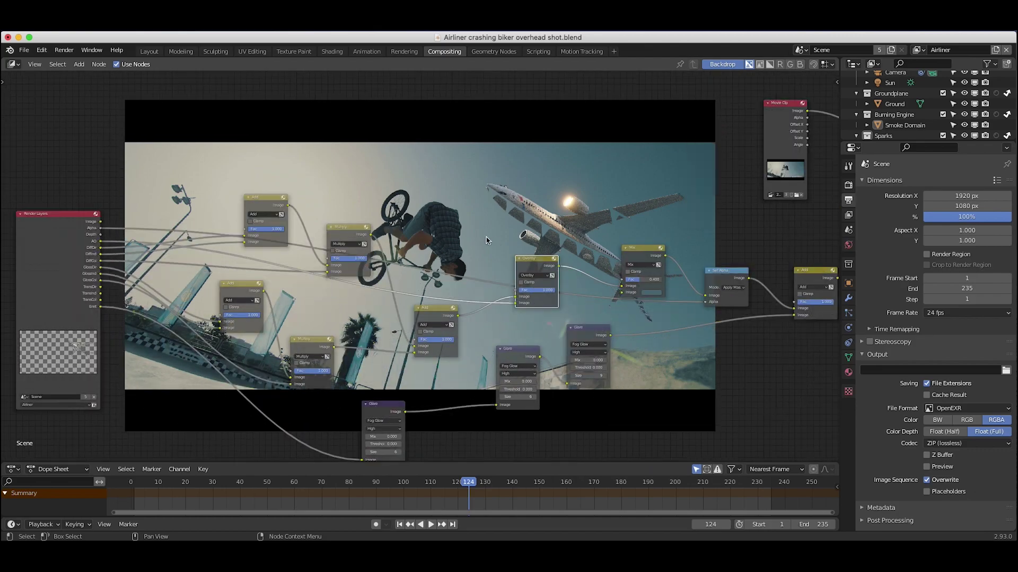
{"action": "scroll", "coordinate": [636, 259], "scroll_direction": "right", "scroll_amount": 6}
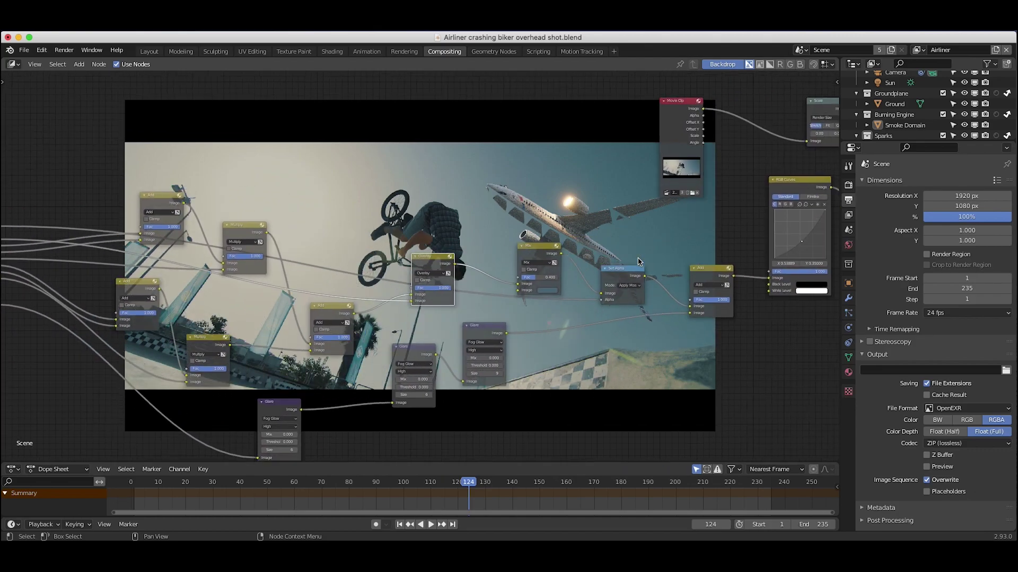
{"action": "middle_click_drag", "start_coordinate": [638, 262], "coordinate": [631, 260]}
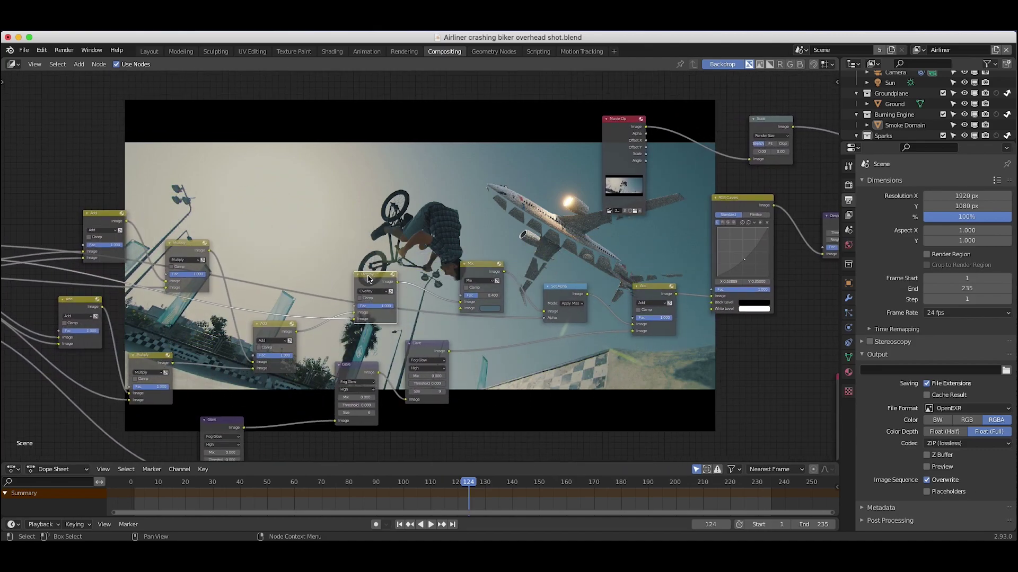
{"action": "left_click", "coordinate": [472, 265]}
{"action": "scroll", "coordinate": [474, 280], "scroll_direction": "up", "scroll_amount": 3}
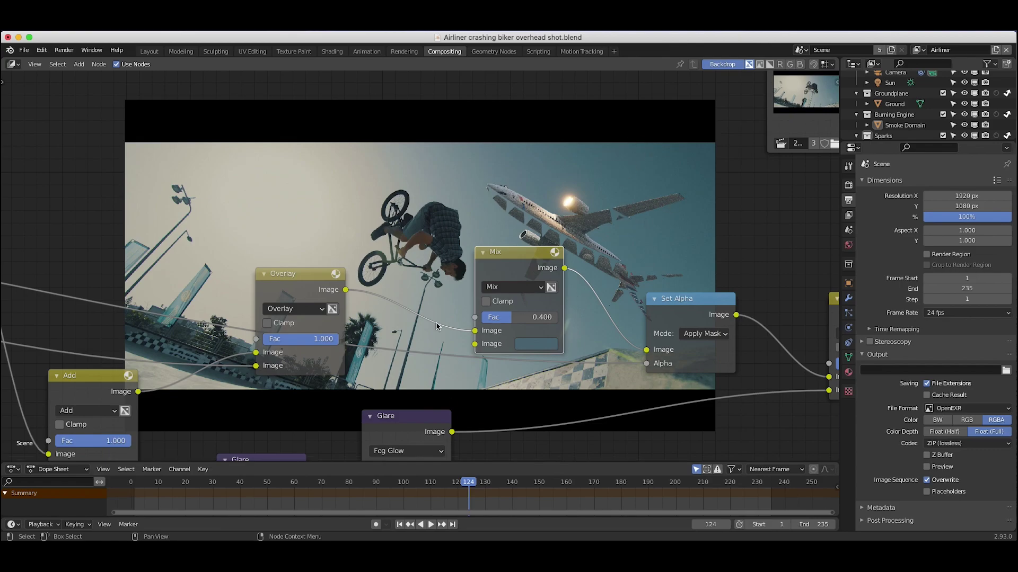
{"action": "left_click_drag", "start_coordinate": [520, 317], "coordinate": [481, 318]}
{"action": "scroll", "coordinate": [558, 189], "scroll_direction": "up", "scroll_amount": 3}
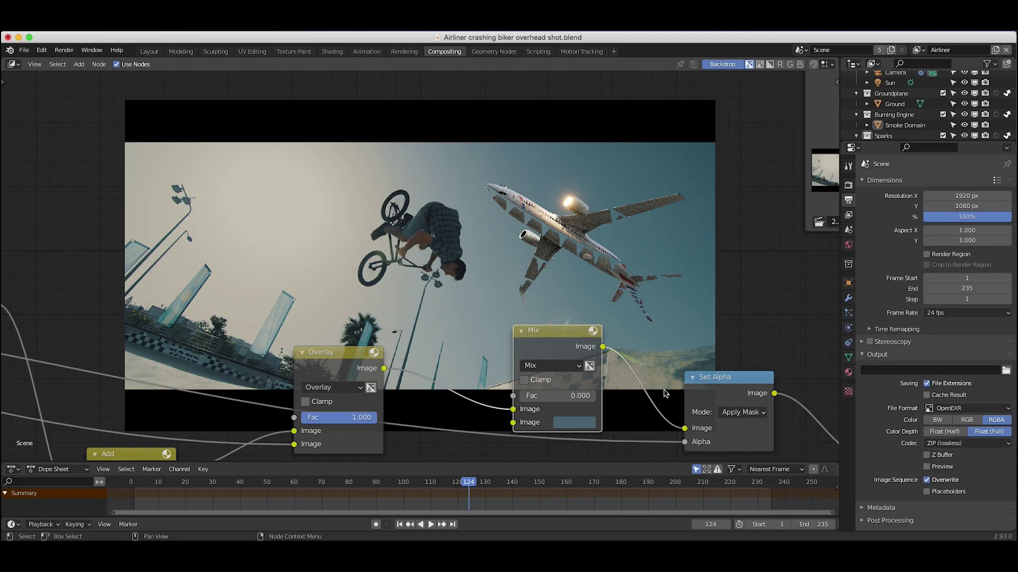
{"action": "scroll", "coordinate": [666, 393], "scroll_direction": "down", "scroll_amount": 3}
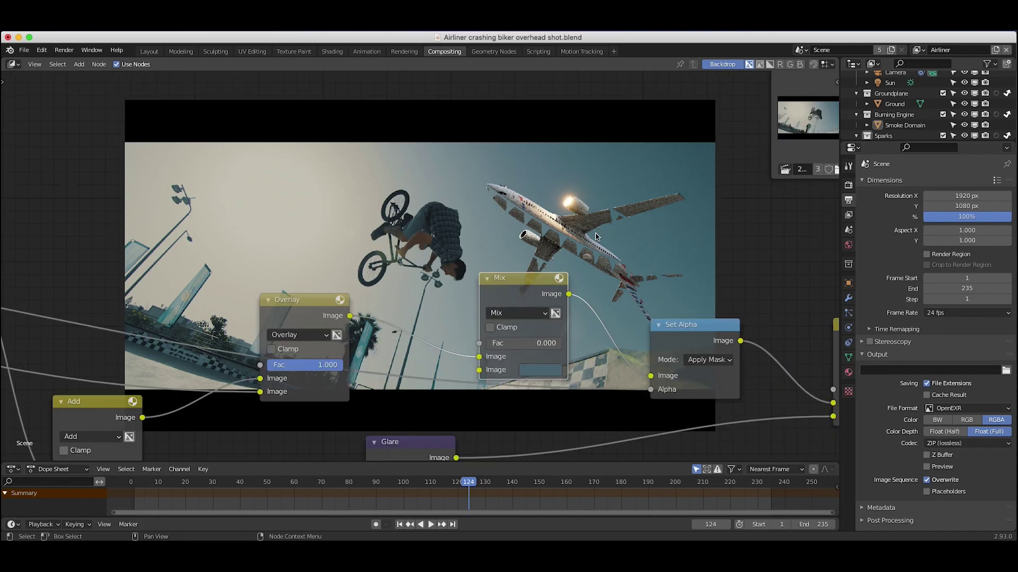
Step: Set the factor of the airliner's Mix node to 0.4
{"action": "double_click", "coordinate": [533, 343]}
{"action": "key", "text": "BackSpace"}
{"action": "type", "text": ".4"}
{"action": "key", "text": "Return"}
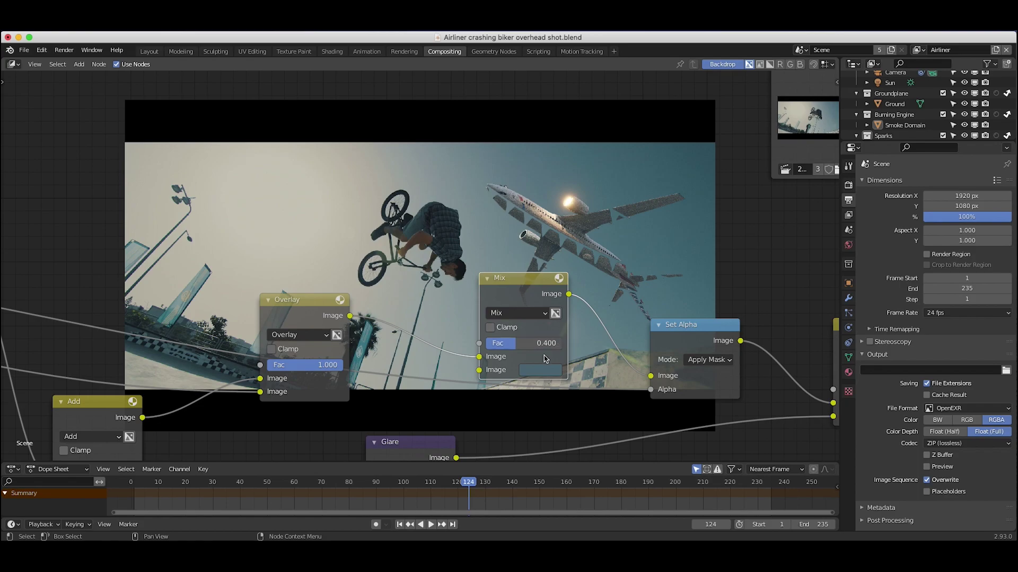
Step: Trace the airliner's emission pass through the Fog Glow Glare nodes to the Add node after Set Alpha
{"action": "scroll", "coordinate": [744, 305], "scroll_direction": "right", "scroll_amount": 5}
{"action": "scroll", "coordinate": [743, 304], "scroll_direction": "down", "scroll_amount": 2}
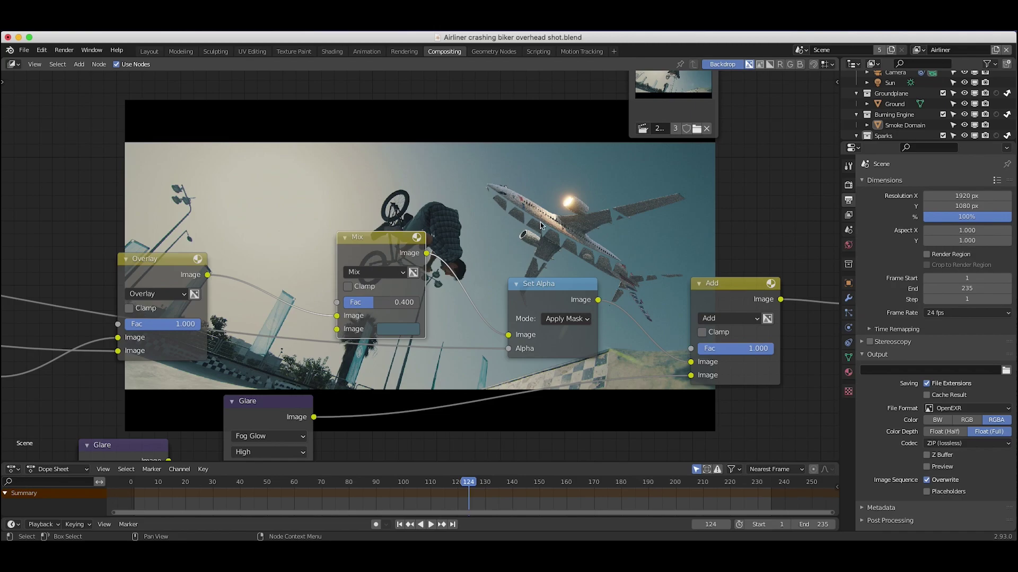
{"action": "key", "text": "Home"}
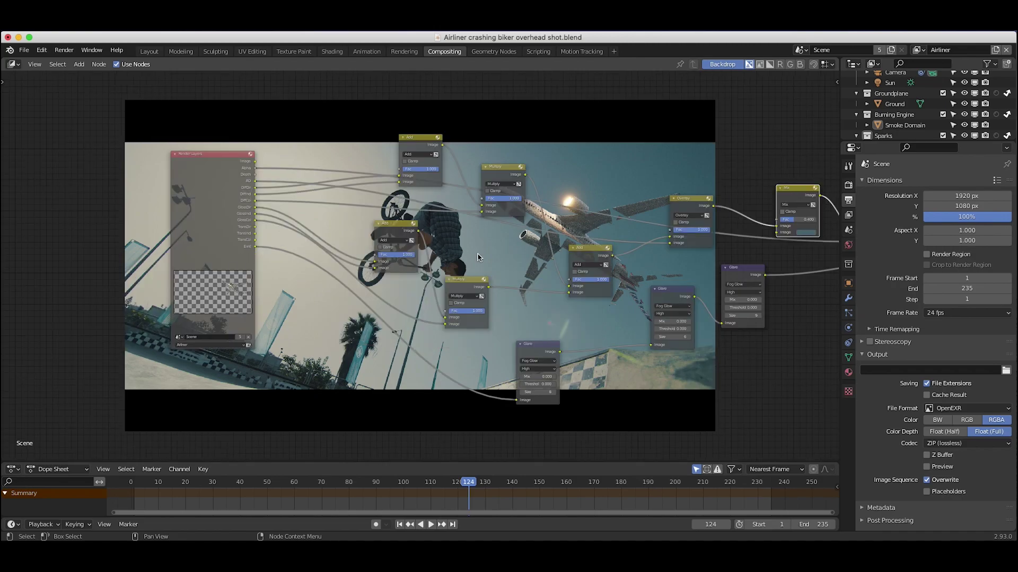
{"action": "scroll", "coordinate": [477, 258], "scroll_direction": "right", "scroll_amount": 3, "text": "ctrl"}
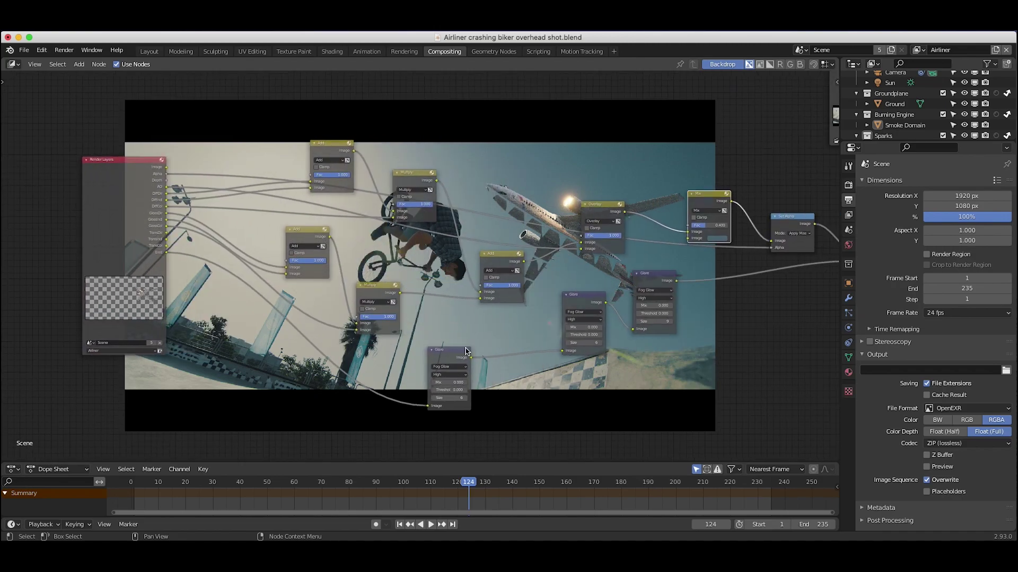
{"action": "left_click", "coordinate": [577, 300]}
{"action": "scroll", "coordinate": [603, 302], "scroll_direction": "right", "scroll_amount": 8}
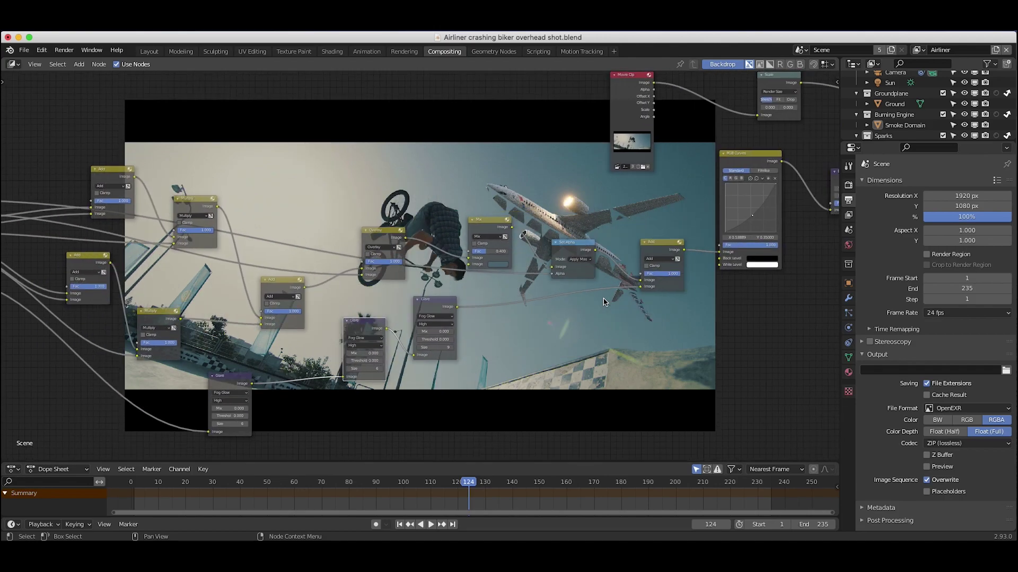
{"action": "left_click", "coordinate": [662, 249]}
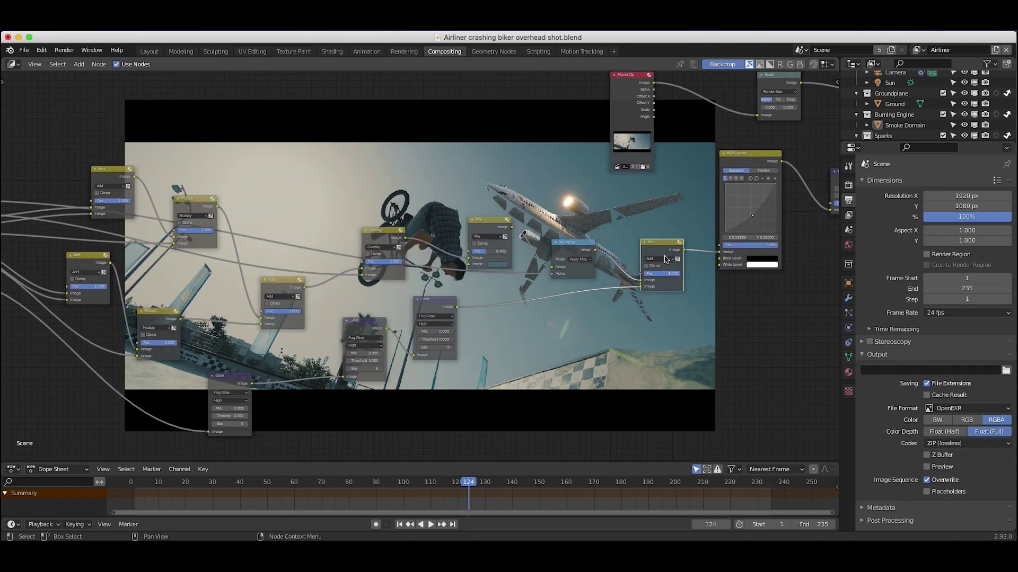
Step: Examine the RGB Curves, Despeckle and Hue Saturation Value nodes between the airliner's Add node and Alpha Over node
{"action": "scroll", "coordinate": [546, 187], "scroll_direction": "up", "scroll_amount": 2}
{"action": "scroll", "coordinate": [651, 241], "scroll_direction": "right", "scroll_amount": 12}
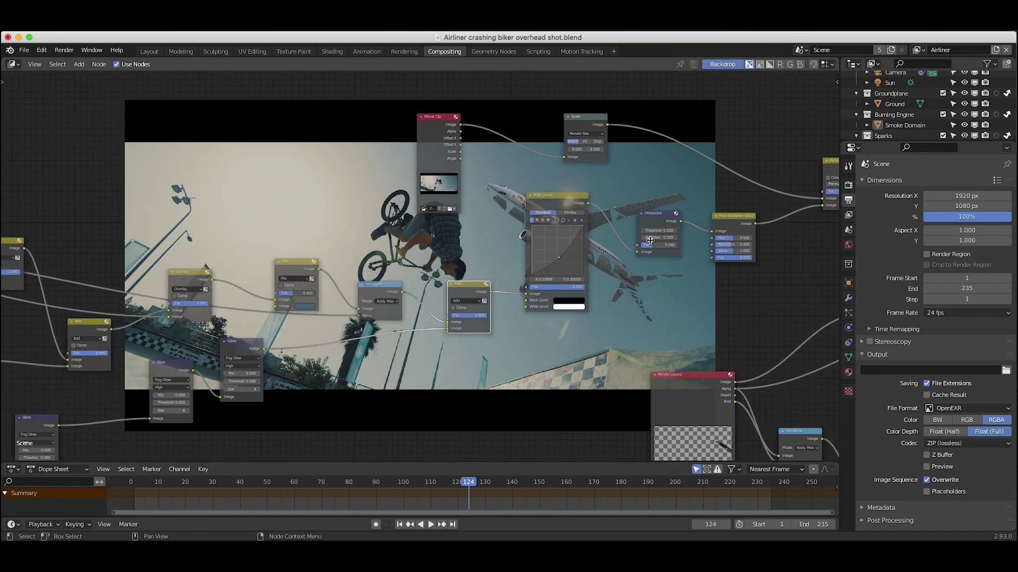
{"action": "middle_click_drag", "start_coordinate": [360, 293], "coordinate": [277, 313]}
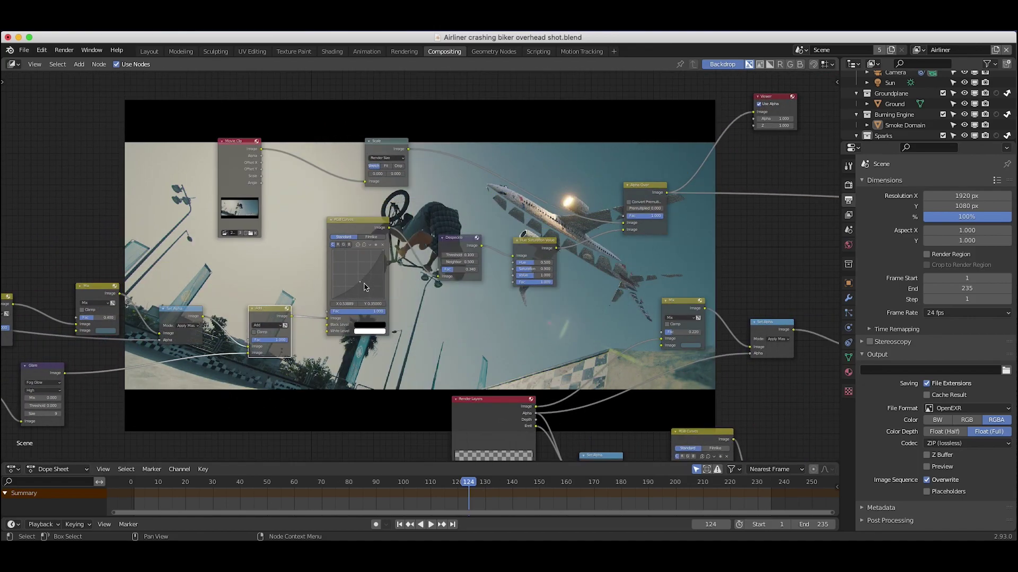
{"action": "left_click", "coordinate": [460, 251]}
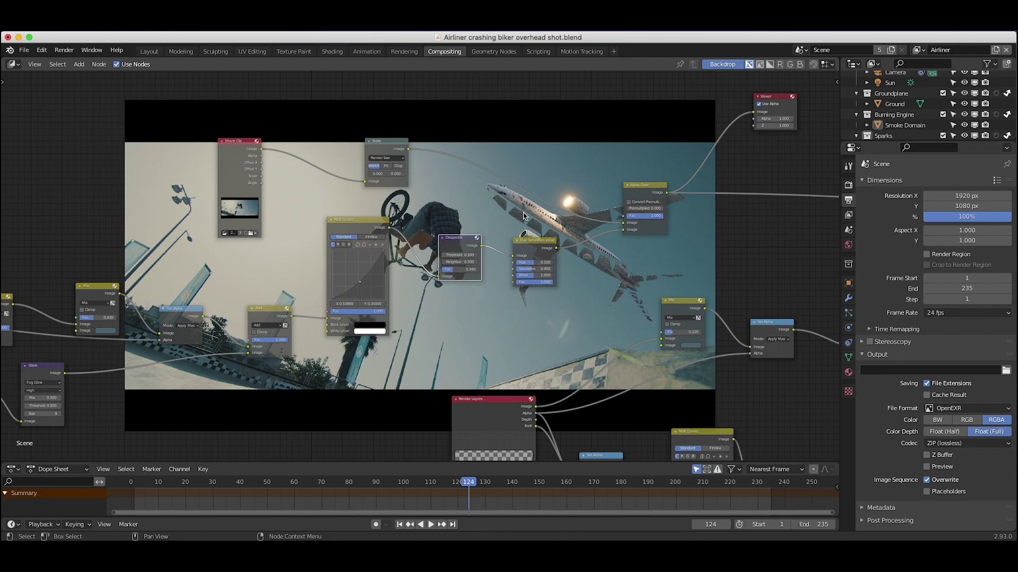
{"action": "middle_click_drag", "start_coordinate": [573, 243], "coordinate": [421, 281]}
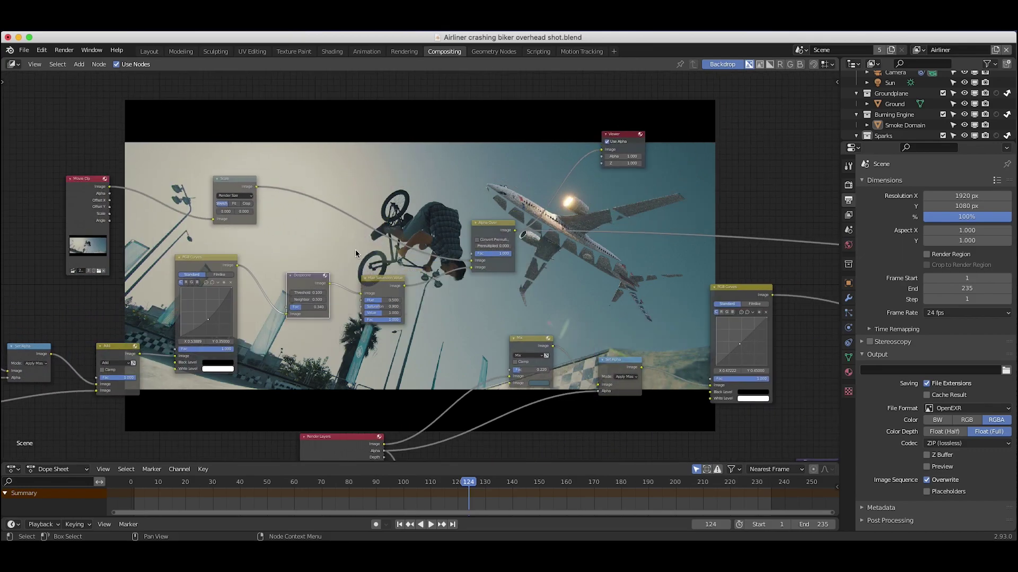
Step: Examine the Alpha Over node that places the airliner over the movie clip, and the Burning Engine Render Layers node
{"action": "left_click", "coordinate": [492, 228]}
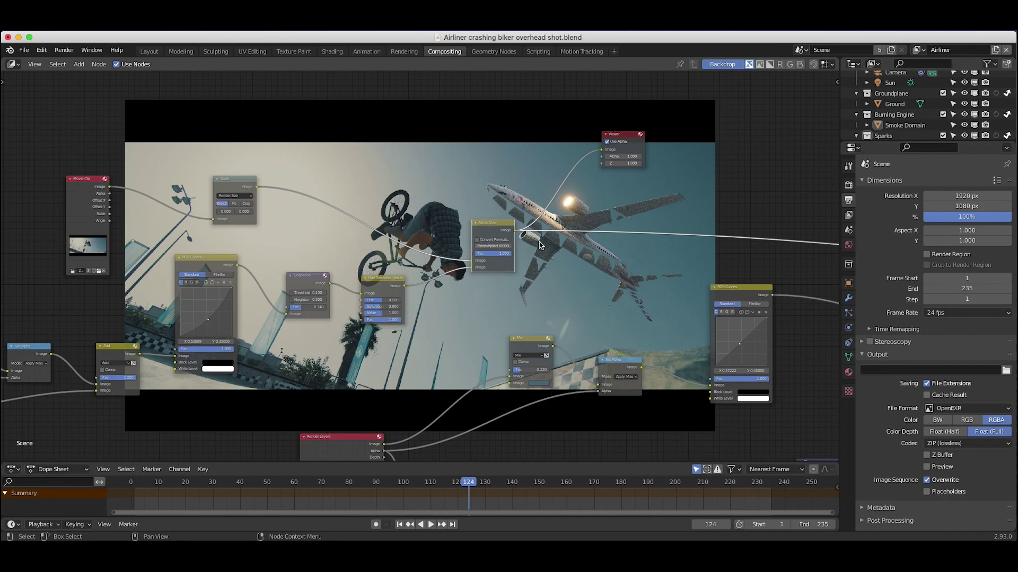
{"action": "key", "text": "Home"}
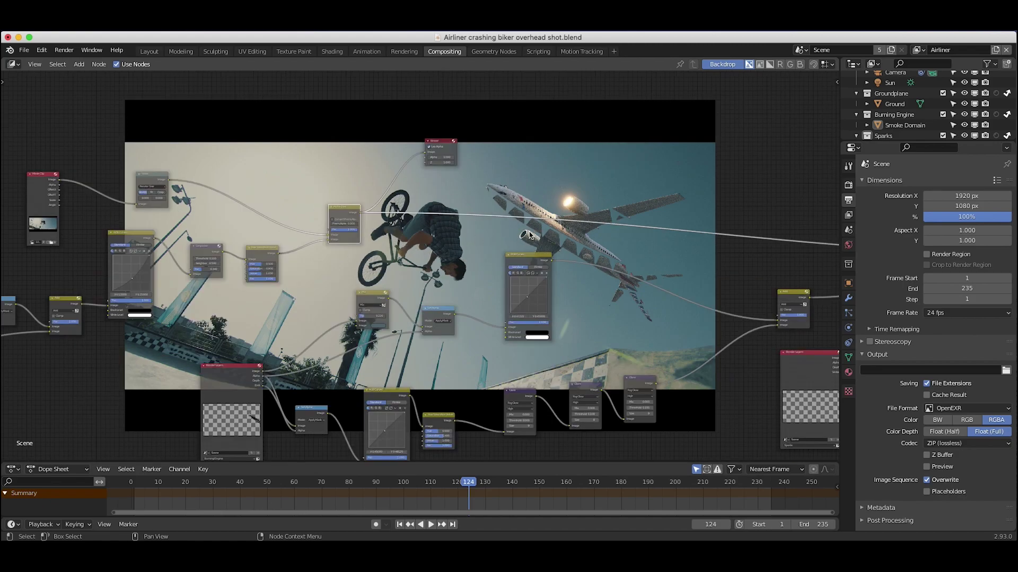
{"action": "scroll", "coordinate": [532, 237], "scroll_direction": "down", "scroll_amount": 1}
{"action": "middle_click_drag", "start_coordinate": [167, 414], "coordinate": [280, 320]}
{"action": "scroll", "coordinate": [280, 321], "scroll_direction": "up", "scroll_amount": 5}
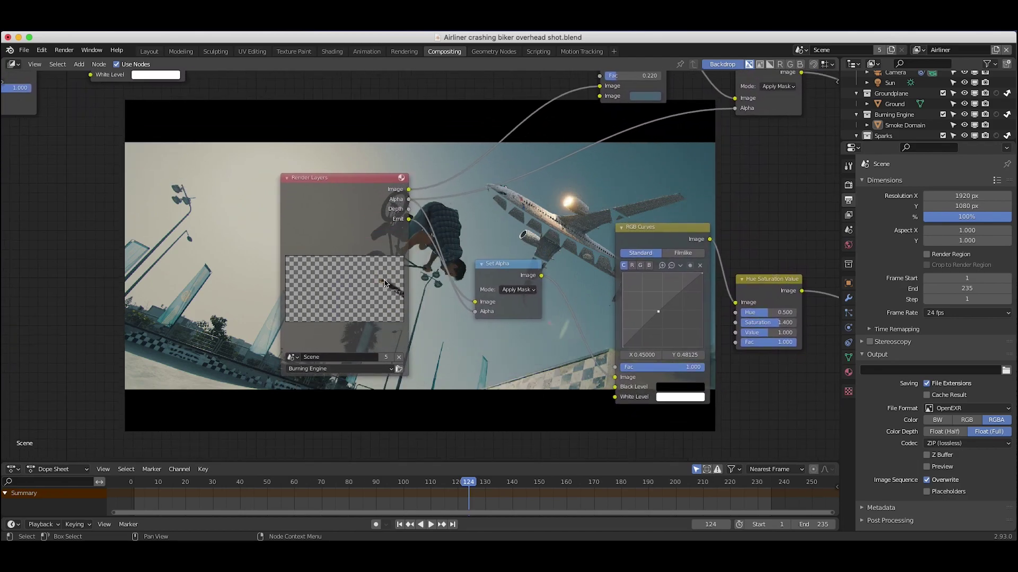
Step: Examine the Mix, Set Alpha and RGB Curves nodes that process the Burning Engine layer's image pass
{"action": "scroll", "coordinate": [438, 295], "scroll_direction": "down", "scroll_amount": 3}
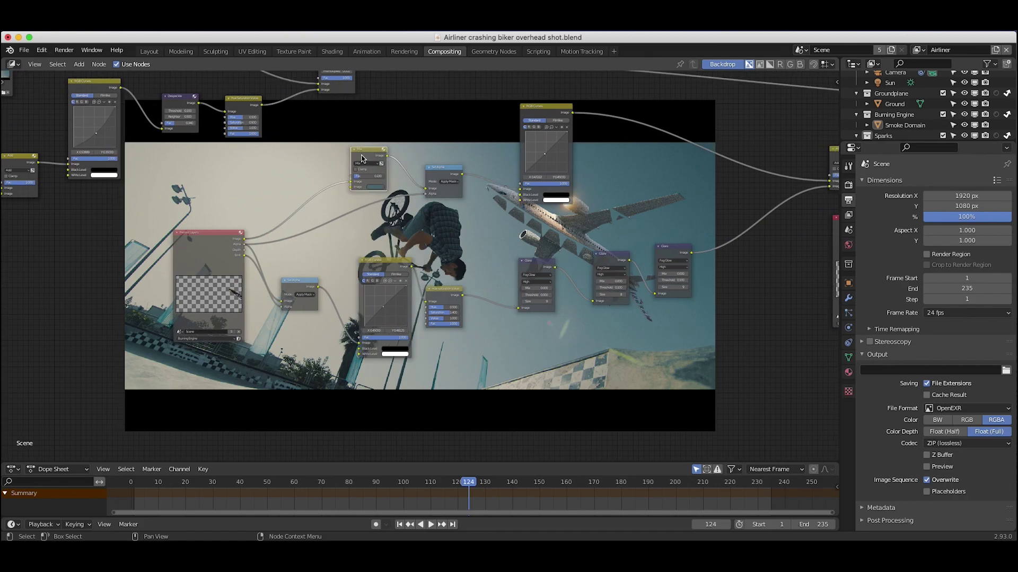
{"action": "scroll", "coordinate": [372, 193], "scroll_direction": "up", "scroll_amount": 4}
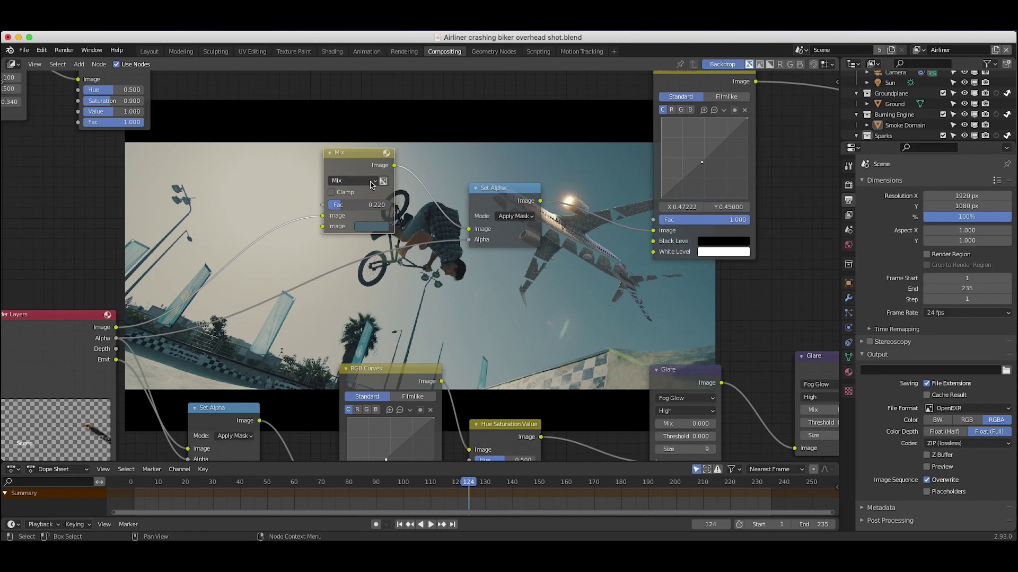
{"action": "scroll", "coordinate": [488, 252], "scroll_direction": "down", "scroll_amount": 1}
{"action": "scroll", "coordinate": [488, 252], "scroll_direction": "down", "scroll_amount": 1}
{"action": "left_click", "coordinate": [475, 207]}
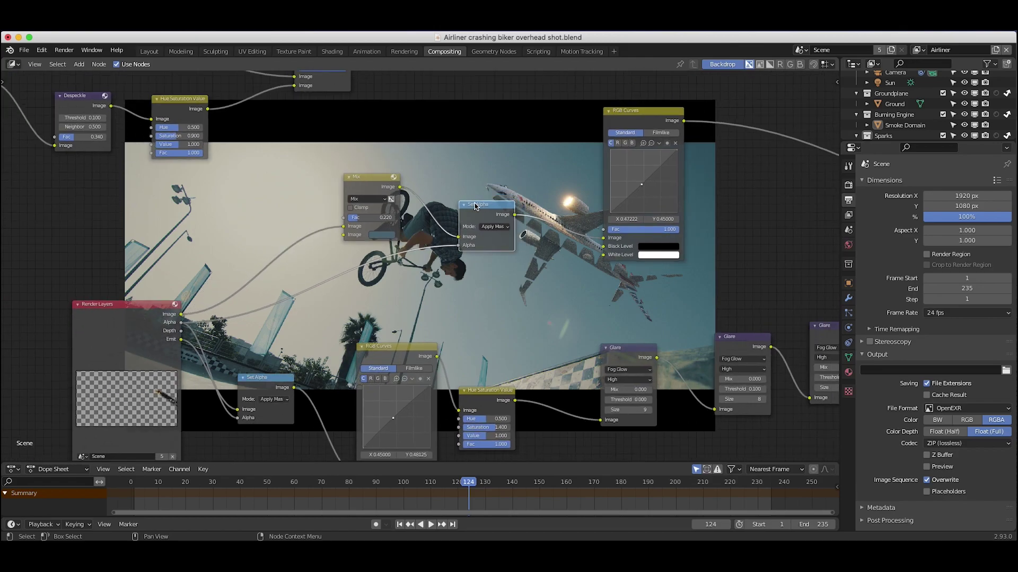
{"action": "scroll", "coordinate": [514, 282], "scroll_direction": "up", "scroll_amount": 2}
{"action": "scroll", "coordinate": [514, 282], "scroll_direction": "left", "scroll_amount": 3}
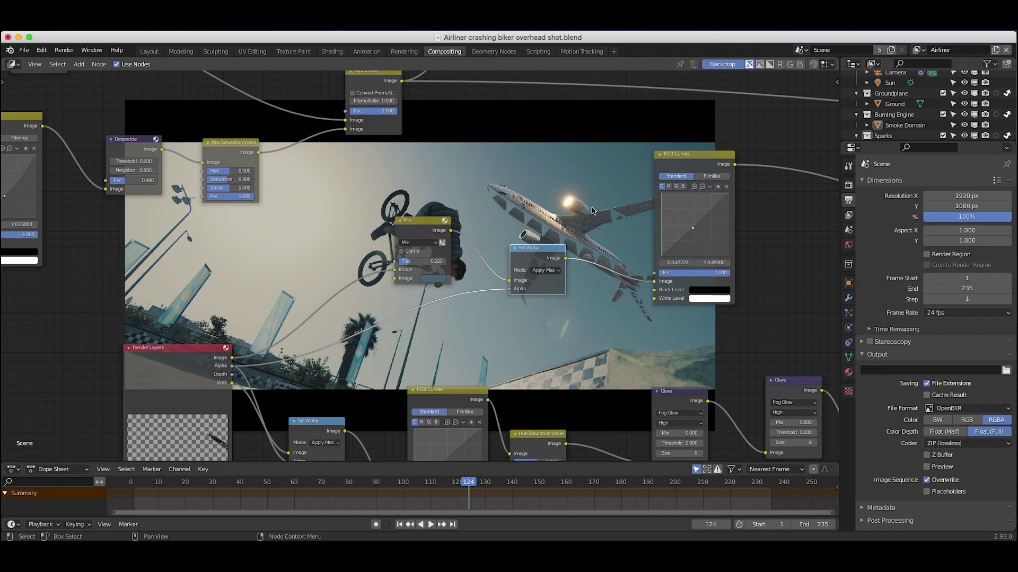
{"action": "key", "text": "Home"}
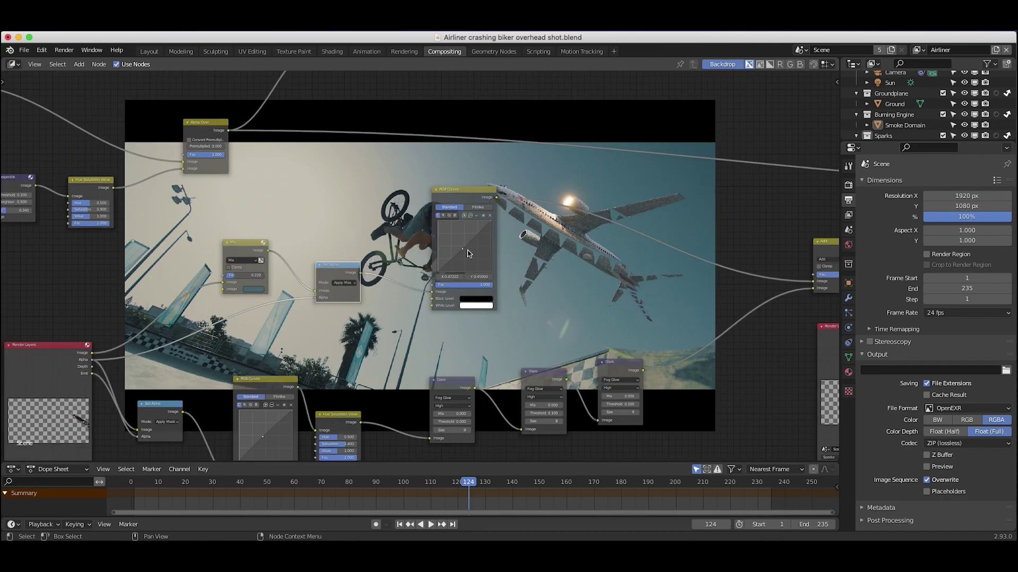
Step: Trace the Burning Engine's emission pass through Set Alpha, RGB Curves, Hue Saturation Value and the Fog Glow Glare nodes to the Add node
{"action": "scroll", "coordinate": [540, 277], "scroll_direction": "down", "scroll_amount": 4}
{"action": "scroll", "coordinate": [540, 276], "scroll_direction": "right", "scroll_amount": 4}
{"action": "scroll", "coordinate": [539, 276], "scroll_direction": "left", "scroll_amount": 4}
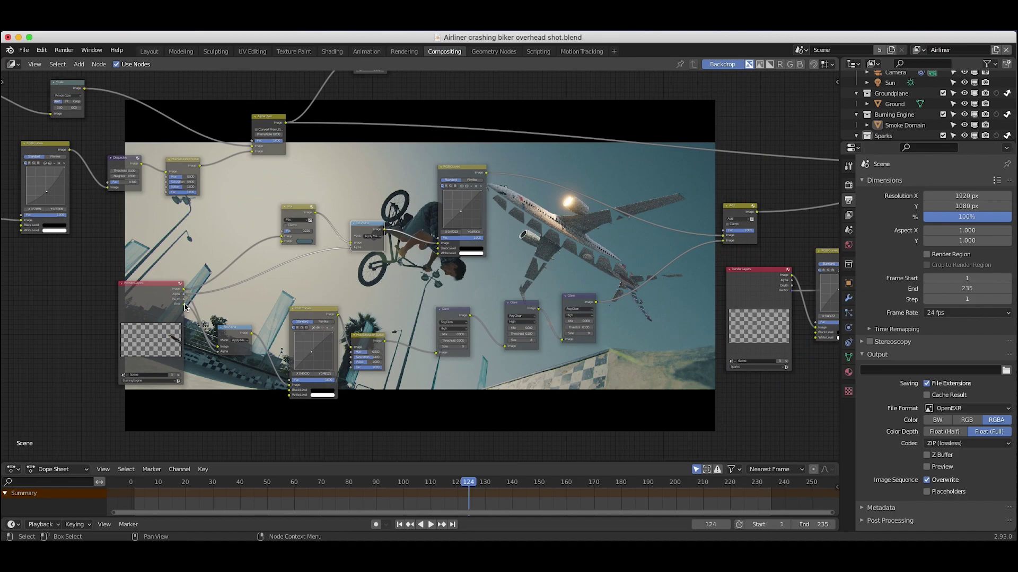
{"action": "scroll", "coordinate": [162, 335], "scroll_direction": "up", "scroll_amount": 3}
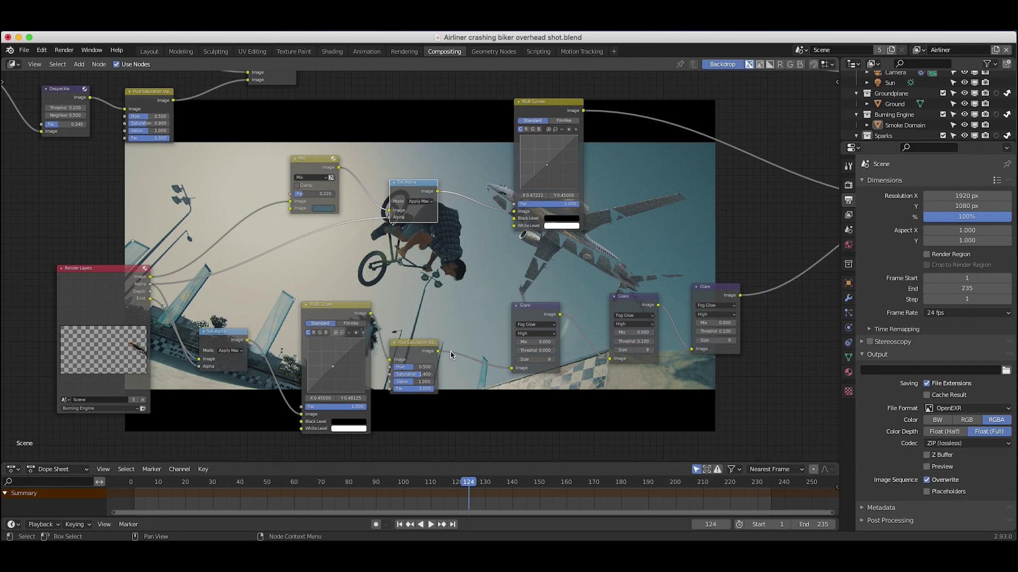
{"action": "scroll", "coordinate": [577, 318], "scroll_direction": "right", "scroll_amount": 5}
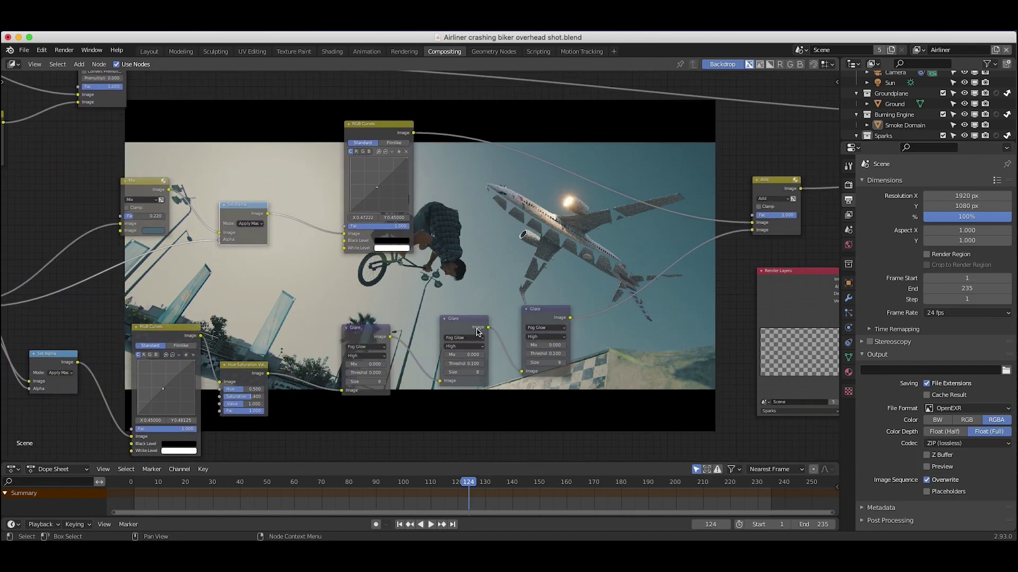
{"action": "key", "text": "Home"}
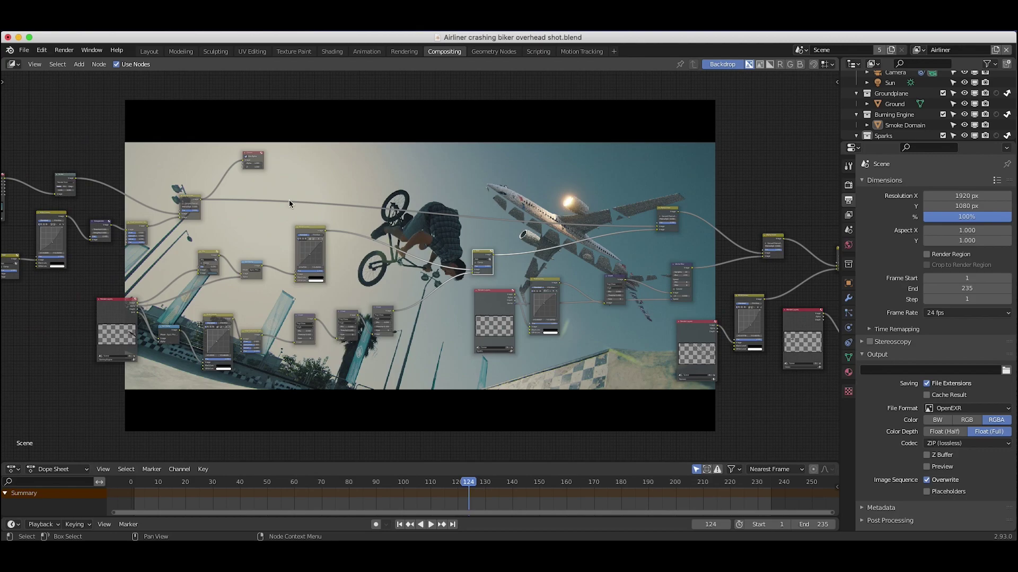
Step: Preview the Burning Engine's Add node output on its own through the Viewer node
{"action": "left_click", "coordinate": [227, 165]}
{"action": "left_click_drag", "start_coordinate": [226, 165], "coordinate": [510, 244]}
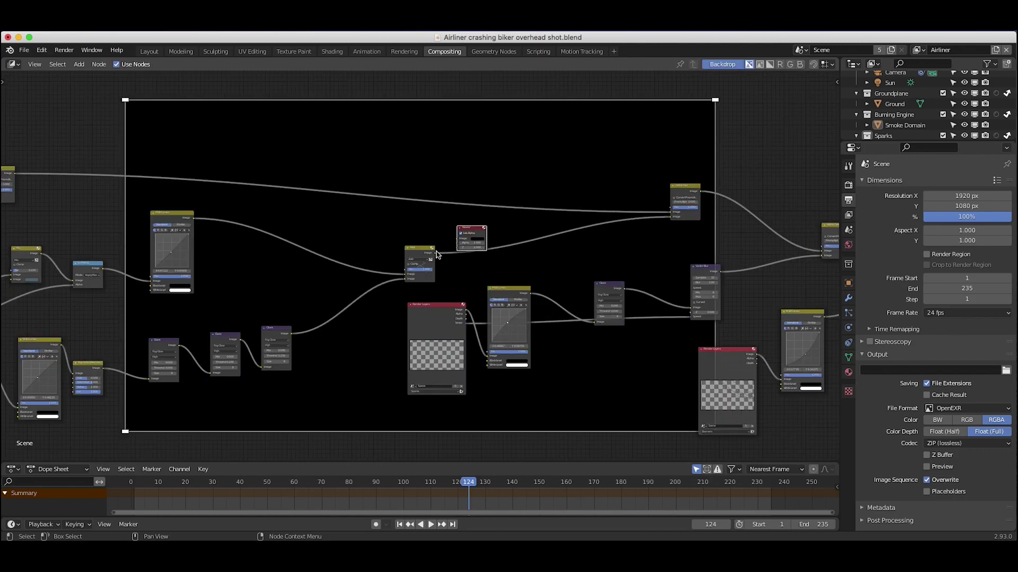
{"action": "left_click_drag", "start_coordinate": [434, 253], "coordinate": [458, 234]}
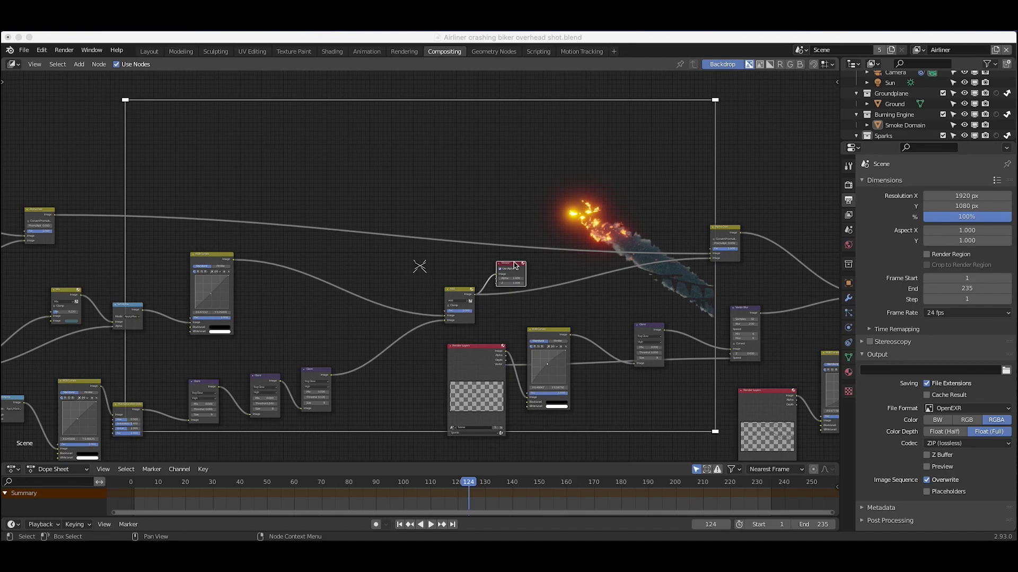
Step: Connect the Viewer to the Alpha Over node that merges the Burning Engine with the airliner footage
{"action": "middle_click_drag", "start_coordinate": [759, 269], "coordinate": [709, 262]}
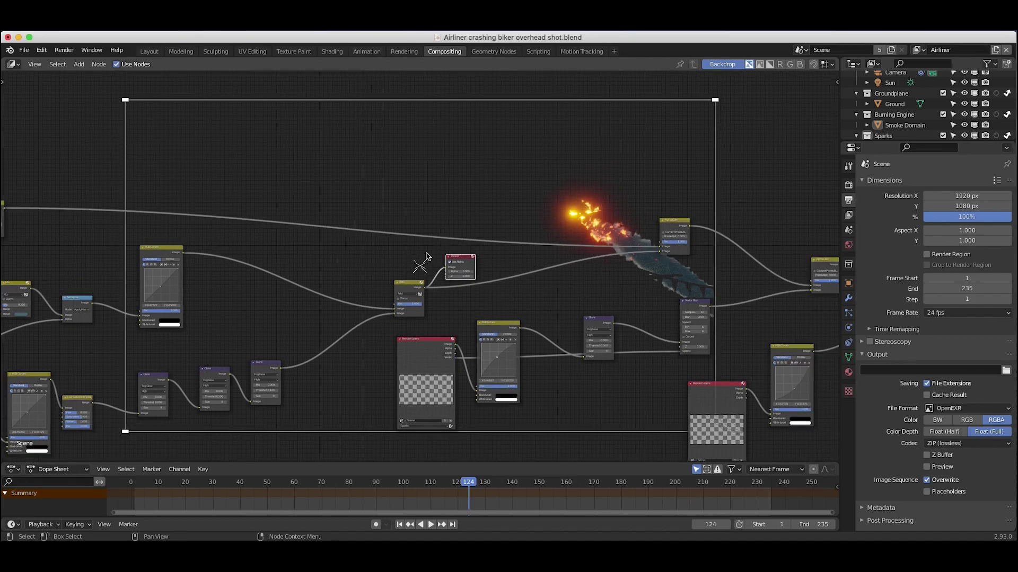
{"action": "left_click_drag", "start_coordinate": [458, 257], "coordinate": [736, 194]}
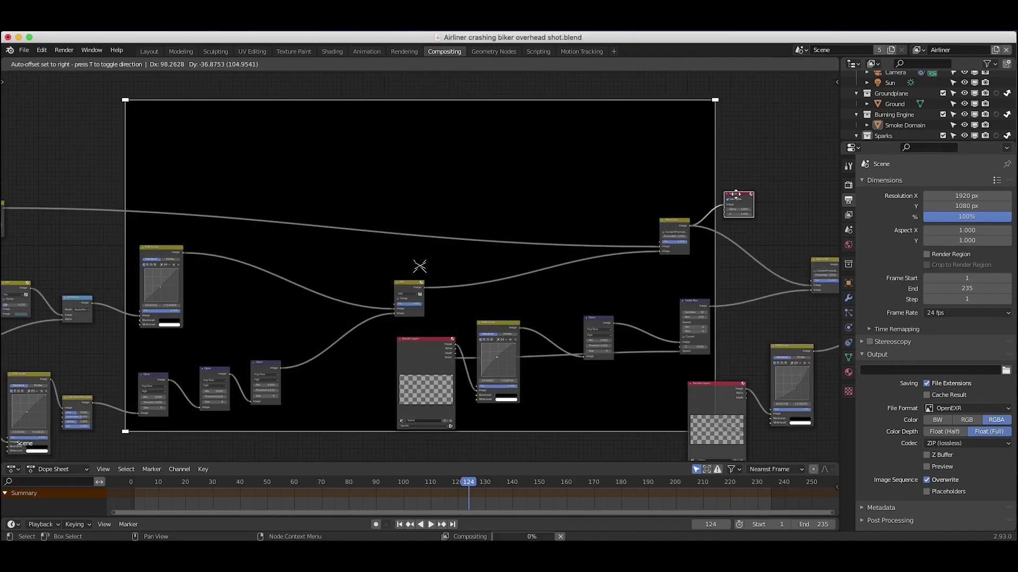
{"action": "middle_click_drag", "start_coordinate": [736, 194], "coordinate": [525, 190]}
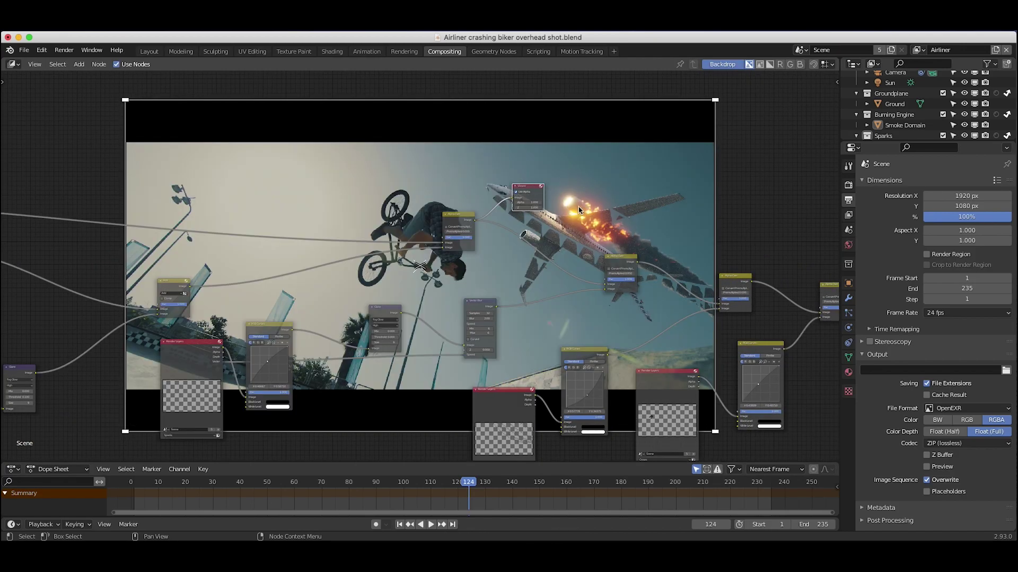
{"action": "middle_click_drag", "start_coordinate": [324, 238], "coordinate": [234, 242]}
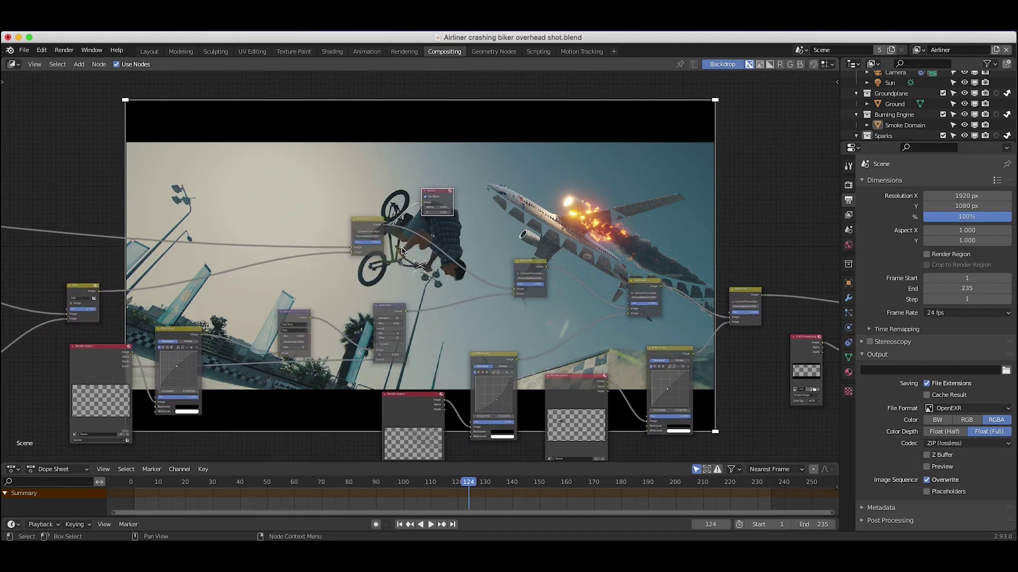
Step: Examine the Sparks layer's RGB Curves, Fog Glow Glare and Vector Blur nodes, including the vector pass feeding the blur
{"action": "scroll", "coordinate": [401, 251], "scroll_direction": "left", "scroll_amount": 5}
{"action": "scroll", "coordinate": [295, 312], "scroll_direction": "up", "scroll_amount": 6}
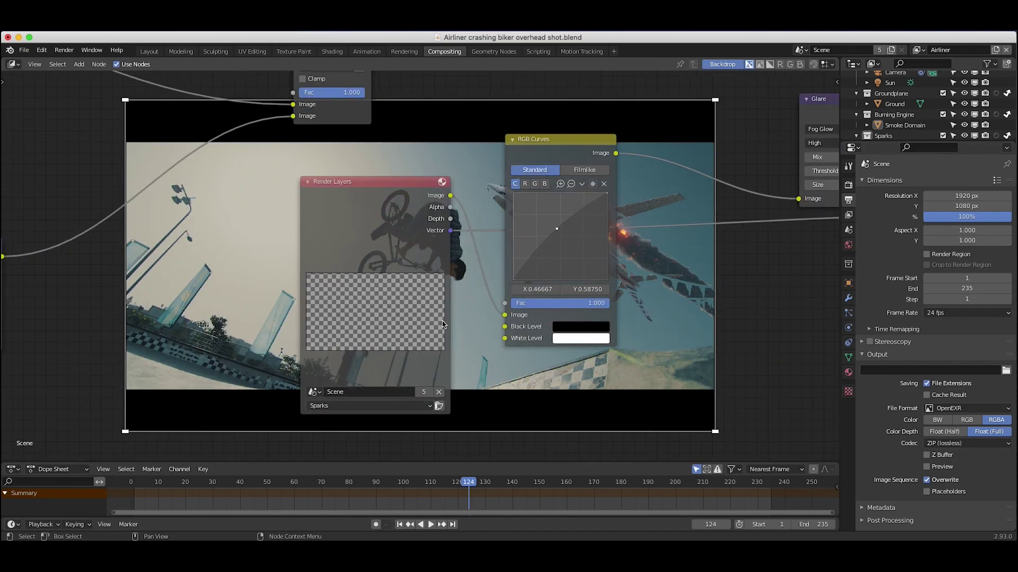
{"action": "scroll", "coordinate": [329, 314], "scroll_direction": "down", "scroll_amount": 3}
{"action": "left_click", "coordinate": [514, 180]}
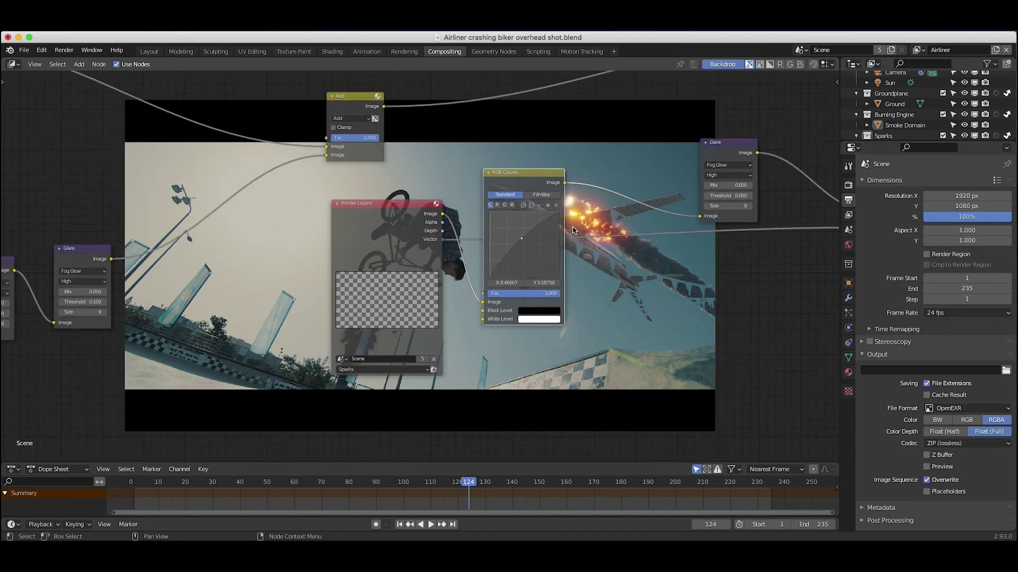
{"action": "scroll", "coordinate": [514, 179], "scroll_direction": "right", "scroll_amount": 5}
{"action": "scroll", "coordinate": [463, 209], "scroll_direction": "right", "scroll_amount": 5}
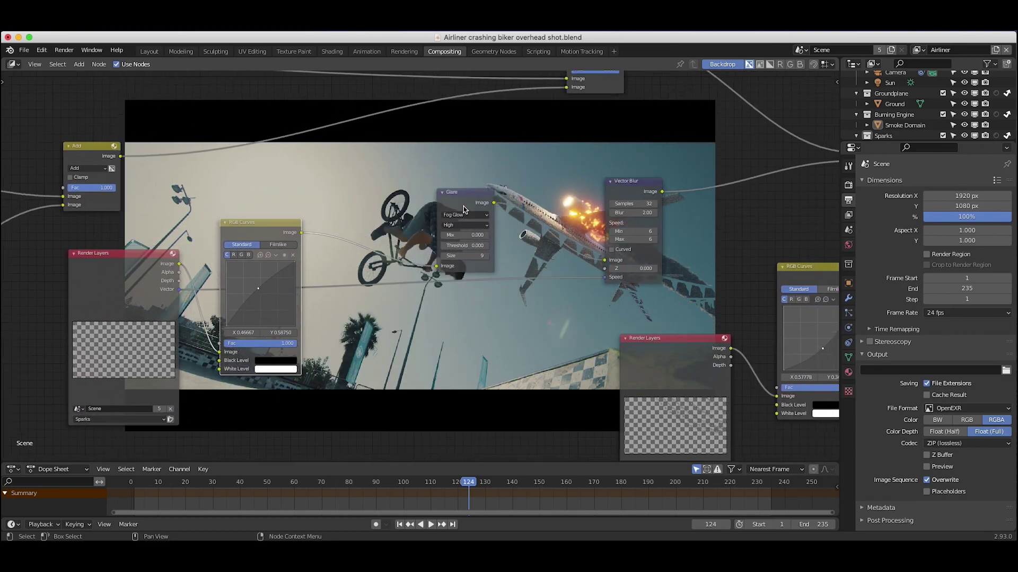
{"action": "scroll", "coordinate": [530, 228], "scroll_direction": "right", "scroll_amount": 3}
{"action": "scroll", "coordinate": [571, 243], "scroll_direction": "right", "scroll_amount": 3}
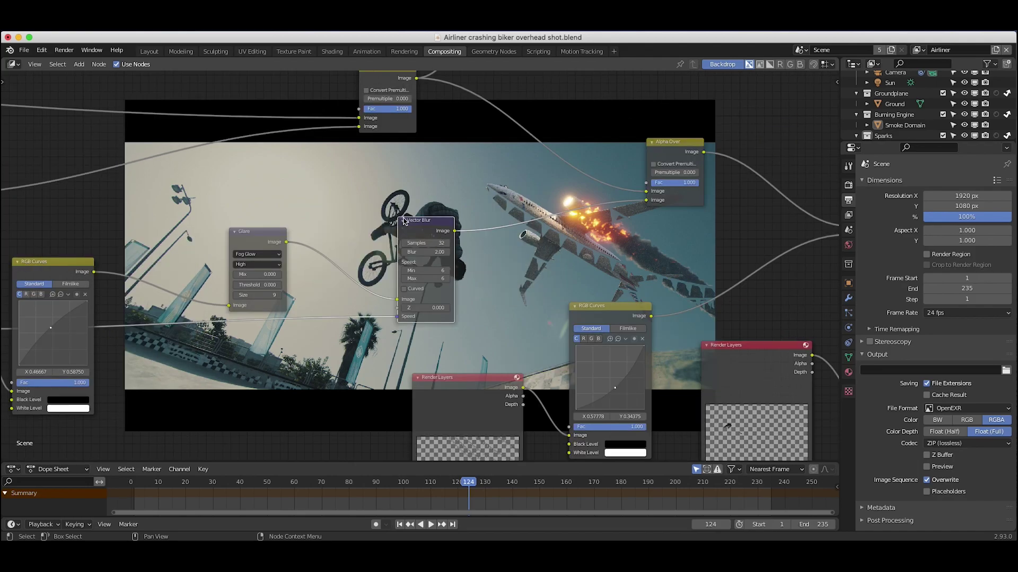
{"action": "scroll", "coordinate": [474, 244], "scroll_direction": "left", "scroll_amount": 1}
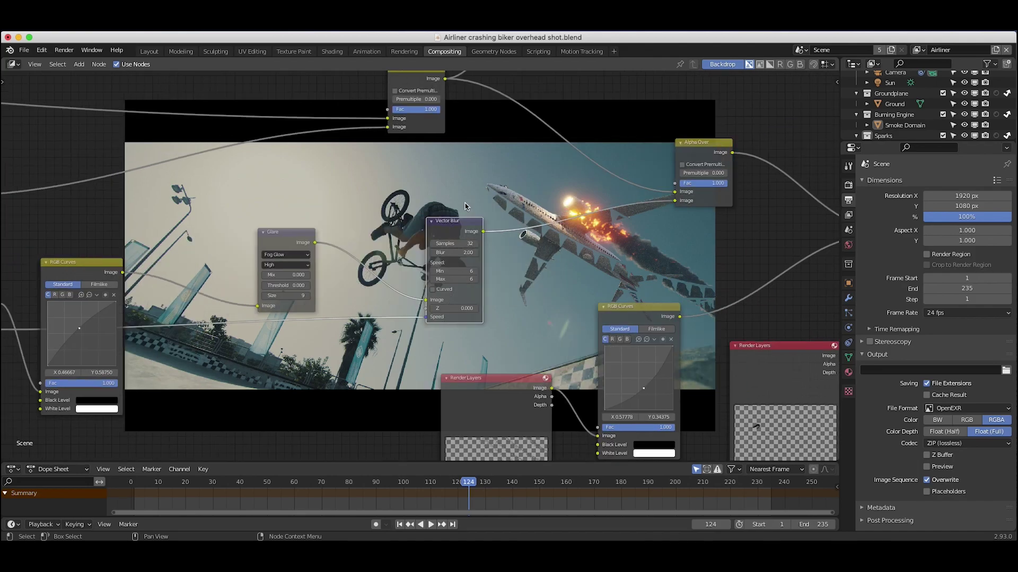
Step: Connect the Viewer to the Alpha Over node that adds the blurred Sparks layer to the composite
{"action": "scroll", "coordinate": [683, 221], "scroll_direction": "right", "scroll_amount": 8}
{"action": "scroll", "coordinate": [297, 117], "scroll_direction": "up", "scroll_amount": 2}
{"action": "left_click_drag", "start_coordinate": [268, 107], "coordinate": [531, 143]}
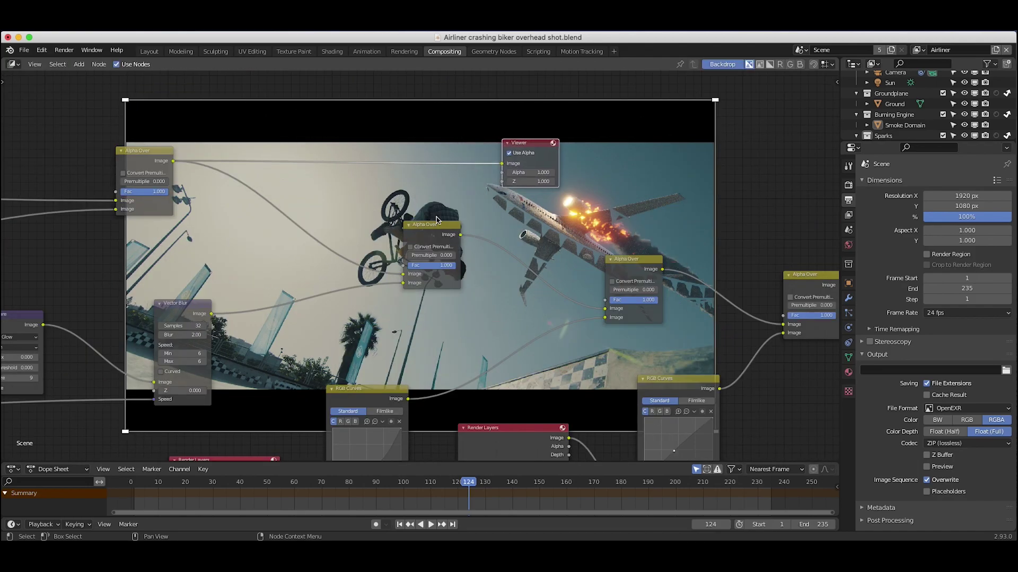
{"action": "left_click", "coordinate": [437, 236]}
{"action": "left_click_drag", "start_coordinate": [461, 235], "coordinate": [502, 163]}
{"action": "left_click", "coordinate": [533, 143]}
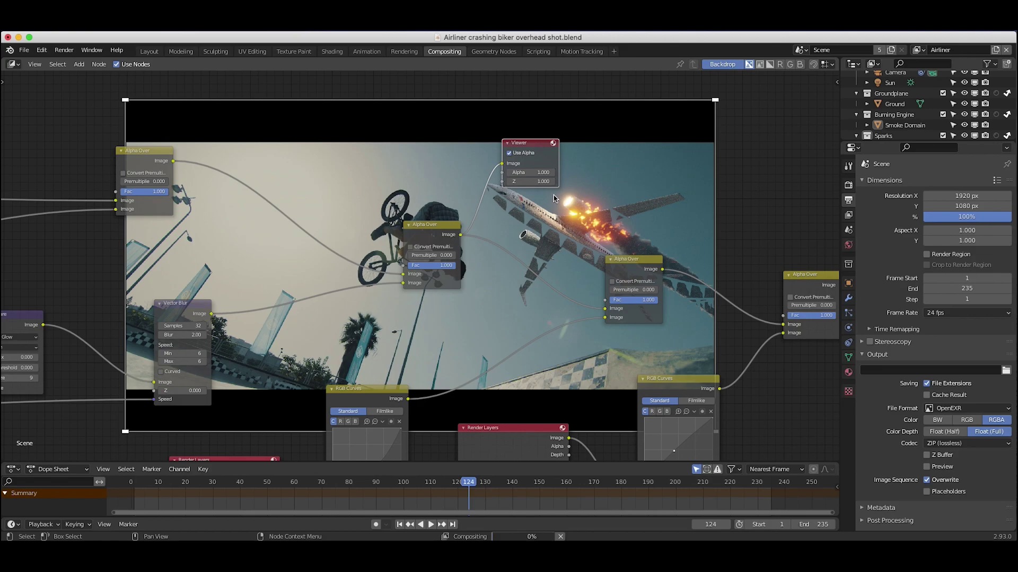
{"action": "key", "text": "Home"}
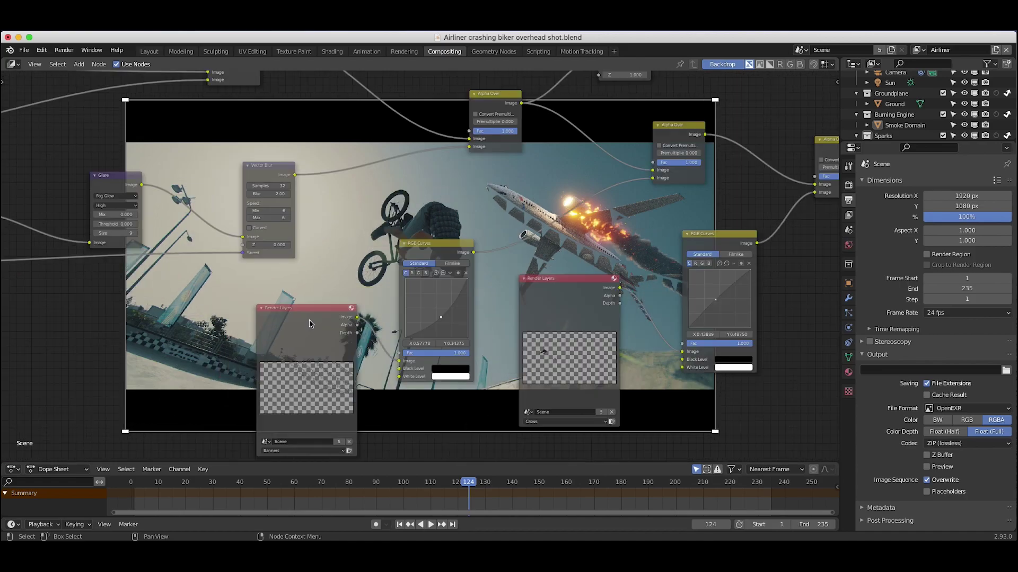
Step: Examine the Banners layer's RGB Curves node and preview its Alpha Over output through the Viewer
{"action": "left_click", "coordinate": [310, 324]}
{"action": "middle_click_drag", "start_coordinate": [289, 457], "coordinate": [239, 417]}
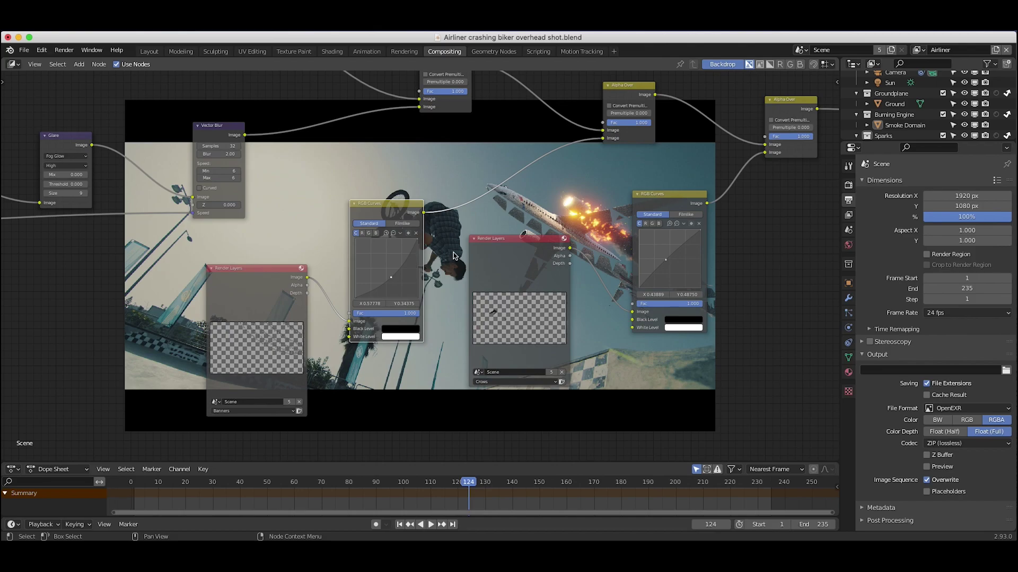
{"action": "scroll", "coordinate": [402, 210], "scroll_direction": "down", "scroll_amount": 4}
{"action": "middle_click_drag", "start_coordinate": [442, 177], "coordinate": [401, 285]}
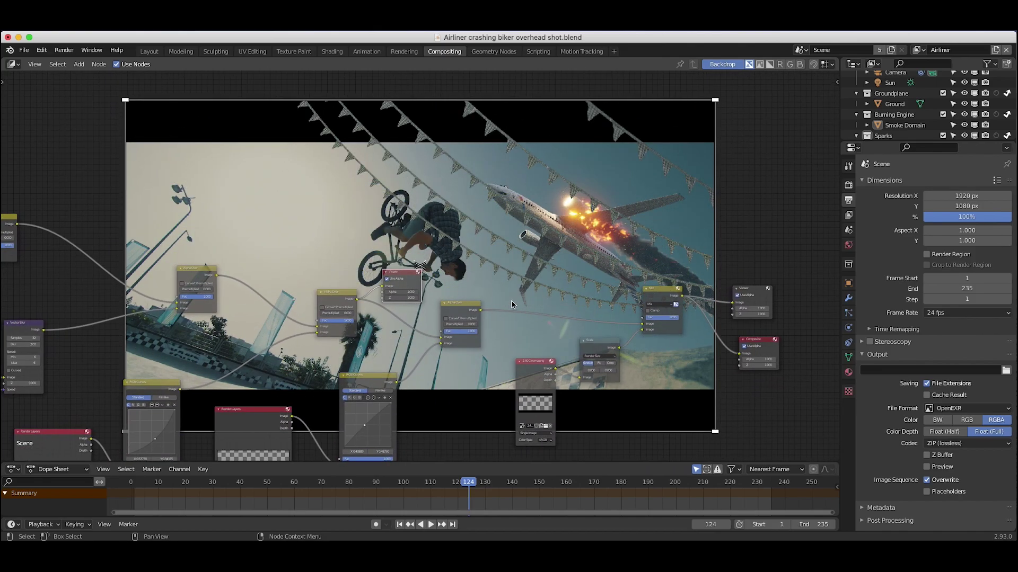
Step: Preview the composite with the Crows layer and examine that layer's RGB Curves and Alpha Over nodes
{"action": "scroll", "coordinate": [512, 304], "scroll_direction": "down", "scroll_amount": 5}
{"action": "scroll", "coordinate": [512, 304], "scroll_direction": "left", "scroll_amount": 3}
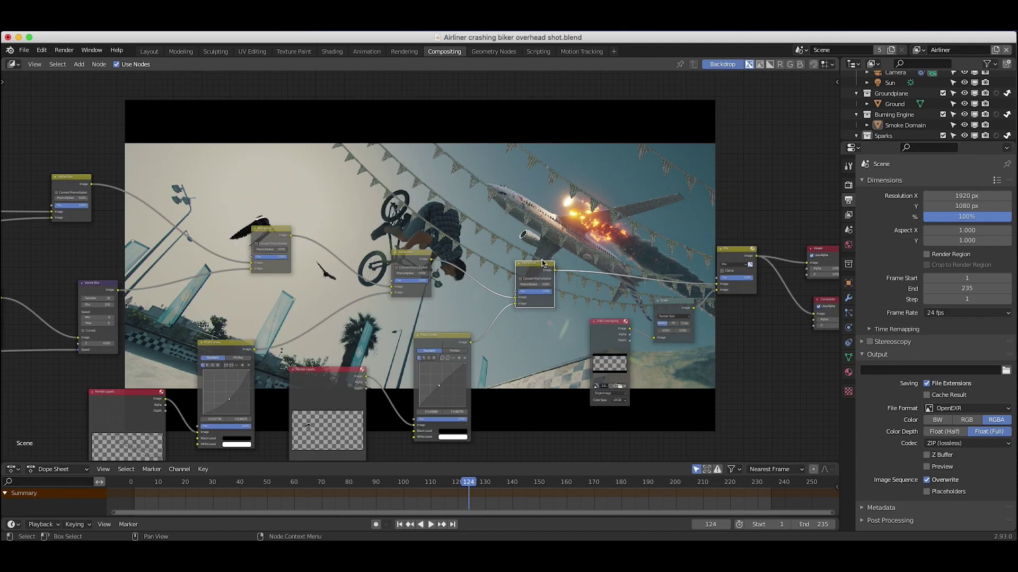
{"action": "scroll", "coordinate": [492, 246], "scroll_direction": "up", "scroll_amount": 9}
{"action": "scroll", "coordinate": [492, 247], "scroll_direction": "right", "scroll_amount": 6}
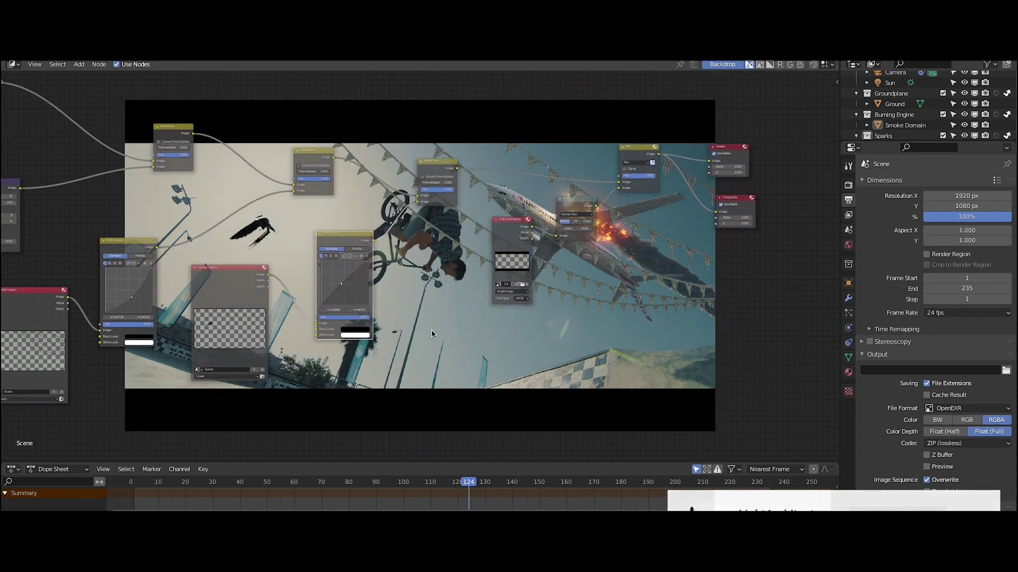
{"action": "scroll", "coordinate": [433, 334], "scroll_direction": "right", "scroll_amount": 1}
{"action": "scroll", "coordinate": [432, 334], "scroll_direction": "up", "scroll_amount": 1}
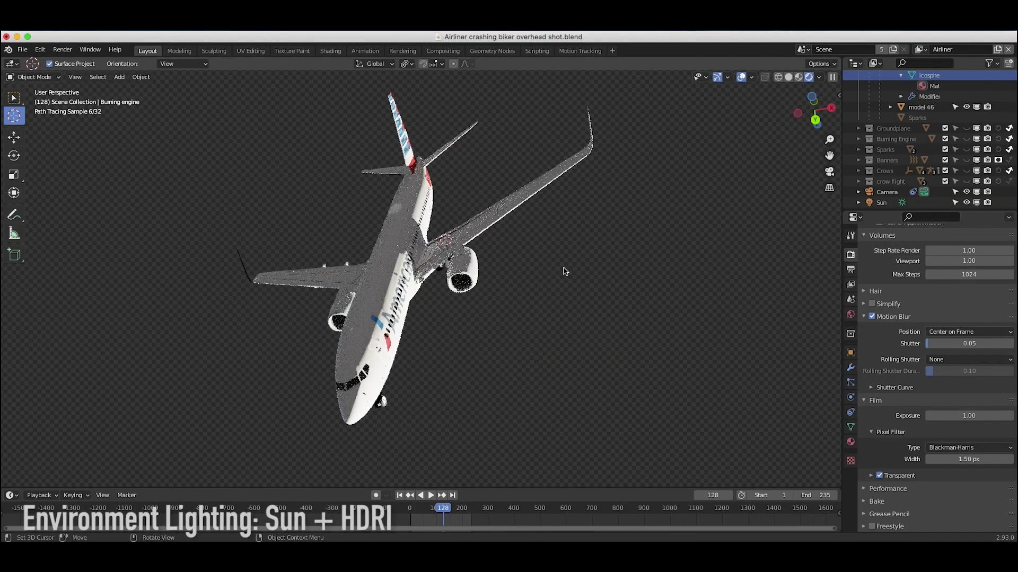
Step: Turn off the film's Transparent option so the HDRI background renders behind the airliner
{"action": "left_click", "coordinate": [880, 471]}
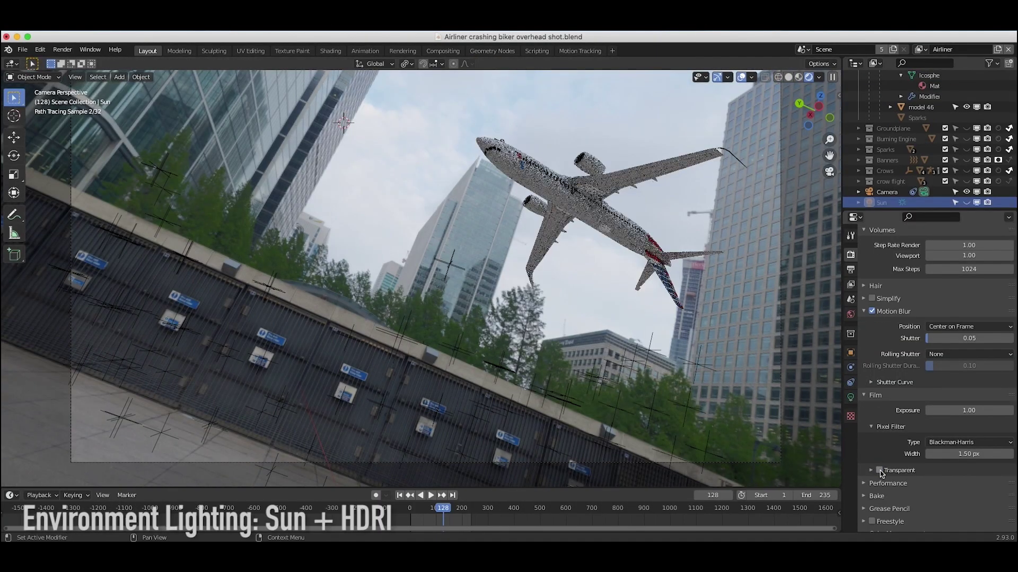